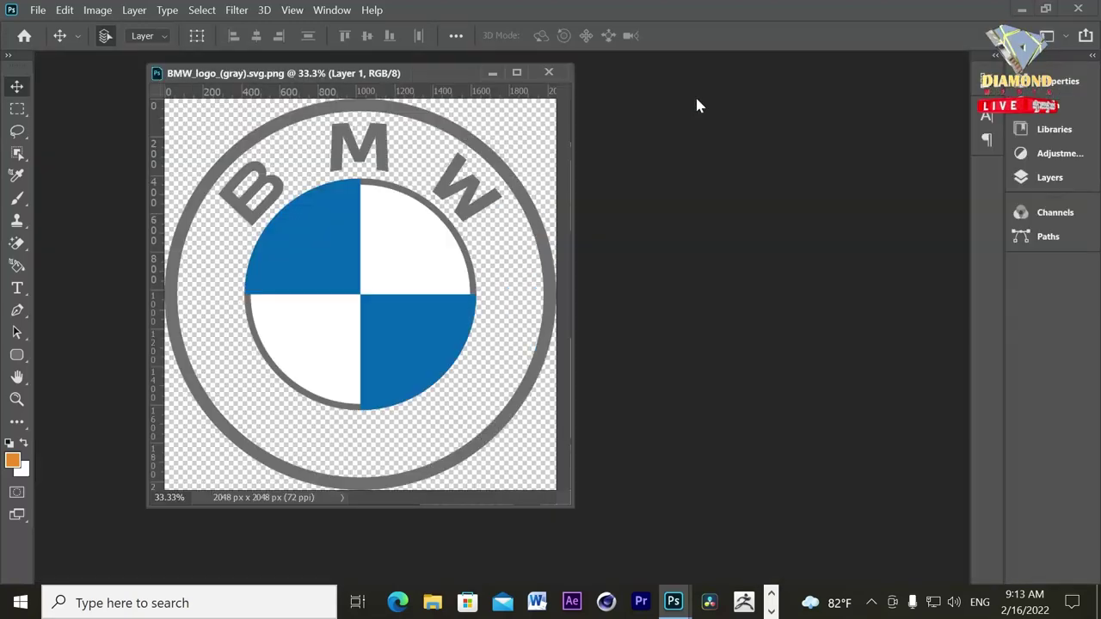
Widen and reposition the BMW_logo_(gray).svg.png window, then bring up the New Document dialog.
{"action": "left_click_drag", "start_coordinate": [573, 236], "coordinate": [766, 228]}
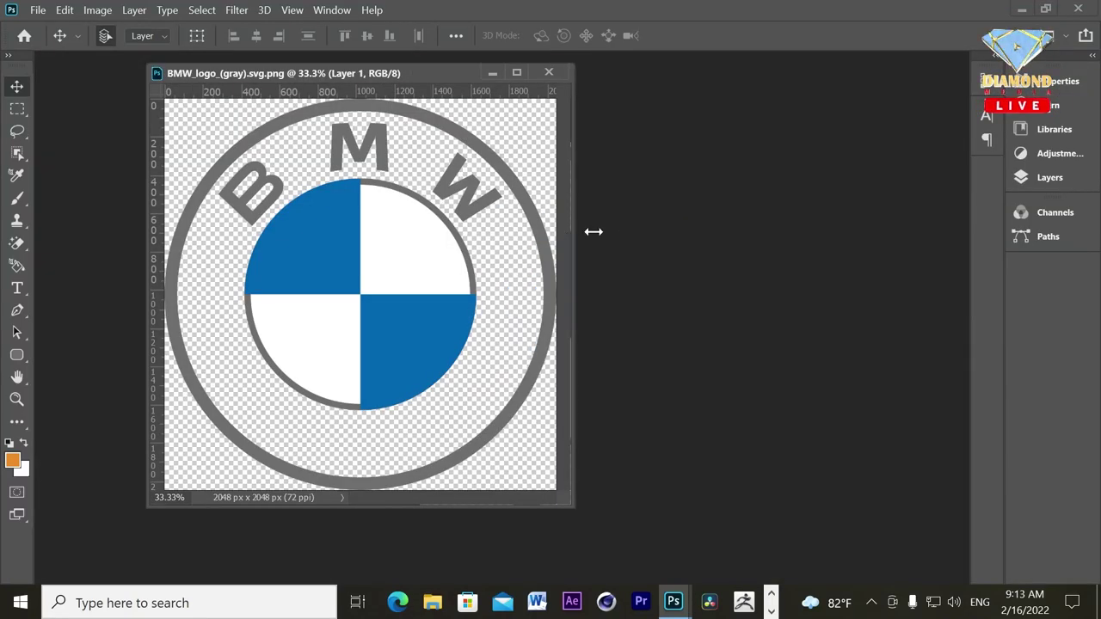
{"action": "left_click_drag", "start_coordinate": [568, 77], "coordinate": [725, 84]}
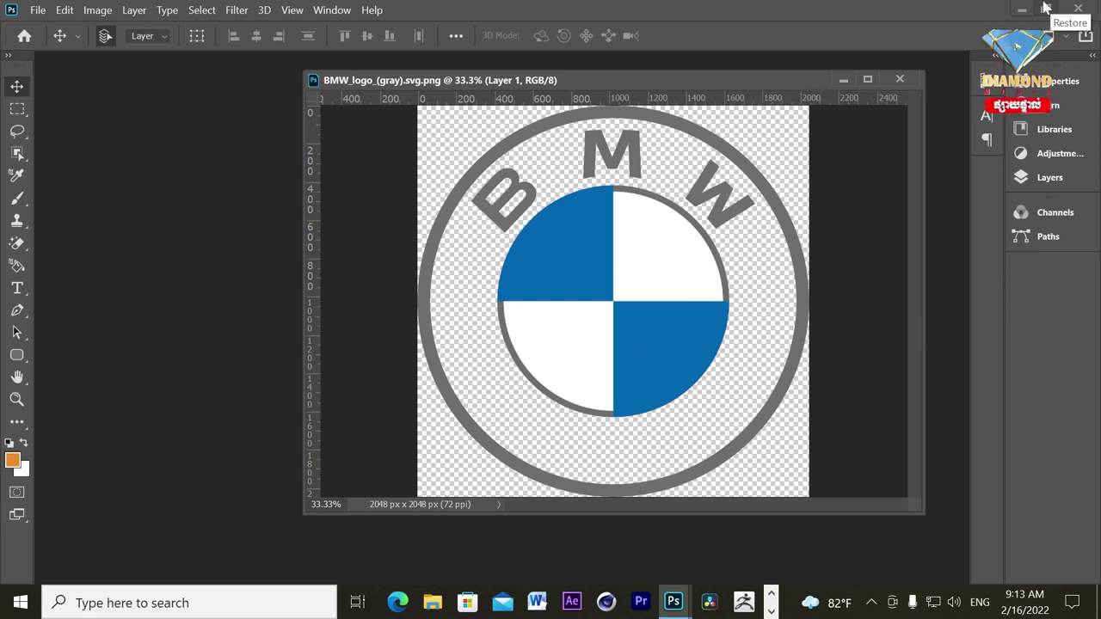
{"action": "left_click", "coordinate": [33, 11]}
{"action": "left_click", "coordinate": [55, 27]}
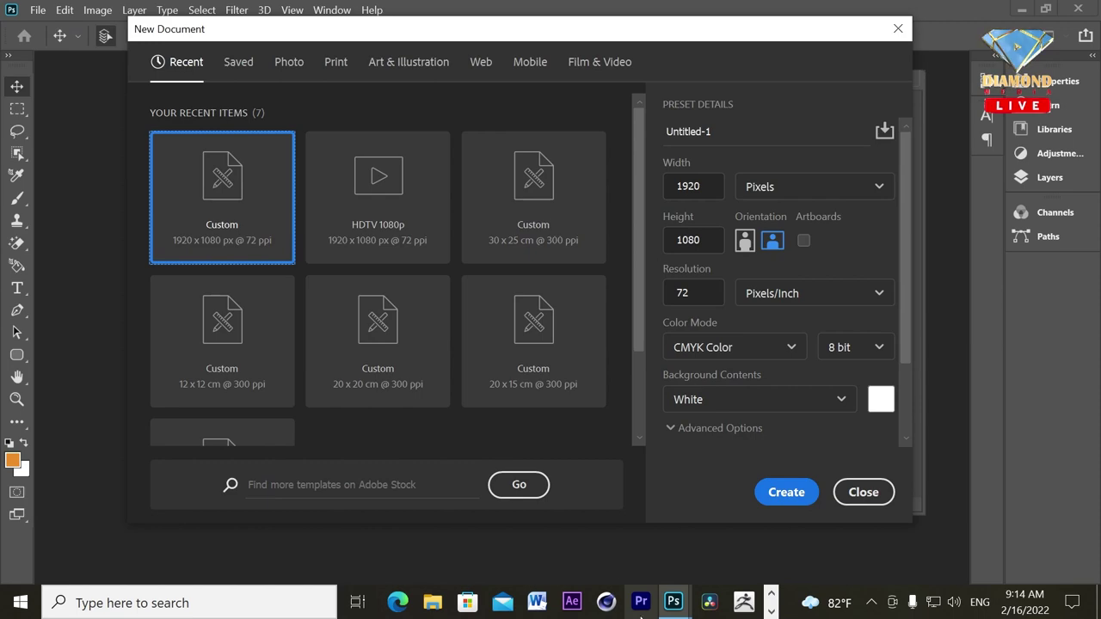
Move the New Document dialog to view the logo, then dismiss and reopen it.
{"action": "left_click_drag", "start_coordinate": [721, 46], "coordinate": [686, 592]}
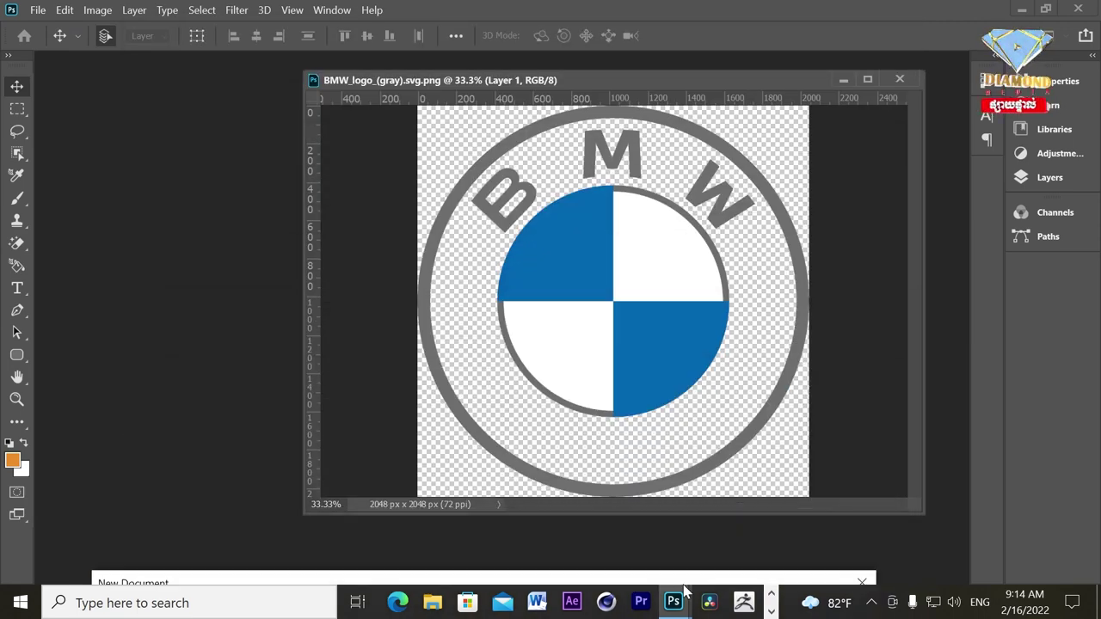
{"action": "left_click_drag", "start_coordinate": [686, 591], "coordinate": [699, 92]}
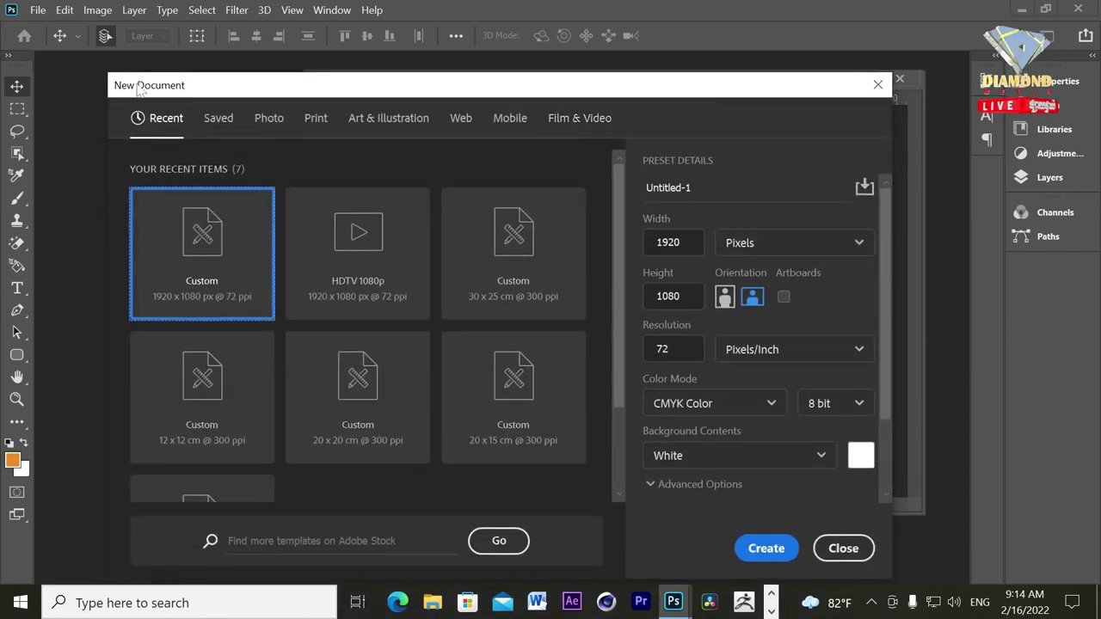
{"action": "left_click", "coordinate": [843, 547]}
{"action": "left_click", "coordinate": [38, 10]}
{"action": "left_click", "coordinate": [40, 29]}
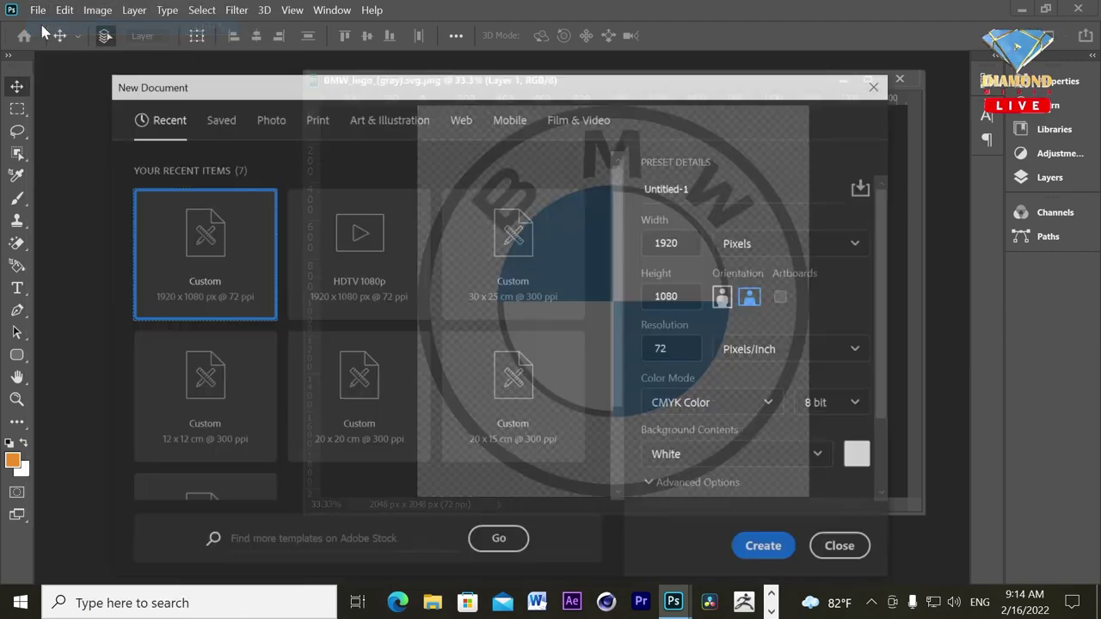
Create a 20 x 20 cm, 300 ppi, RGB Color document.
{"action": "left_click", "coordinate": [761, 244]}
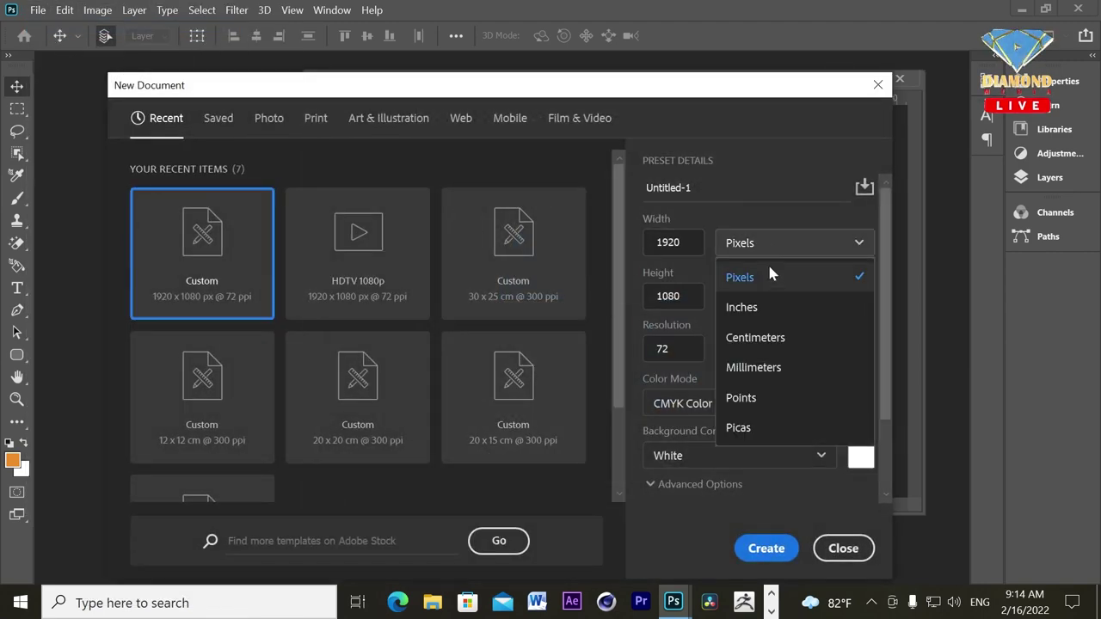
{"action": "left_click", "coordinate": [755, 338]}
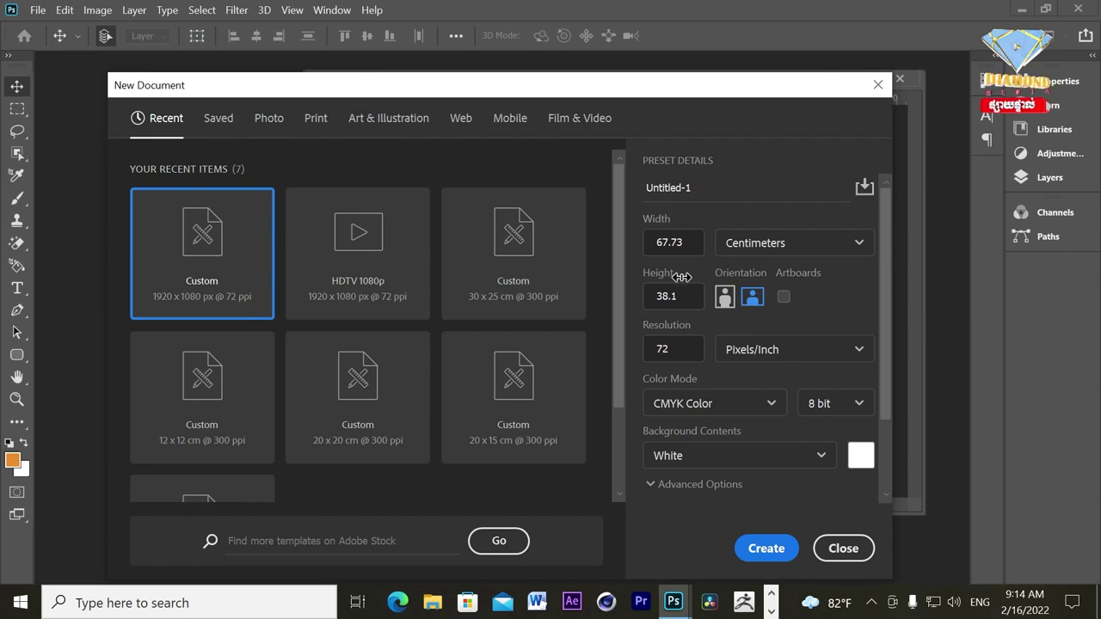
{"action": "left_click", "coordinate": [673, 242]}
{"action": "type", "text": "20"}
{"action": "key", "text": "Tab"}
{"action": "type", "text": "20"}
{"action": "key", "text": "Tab"}
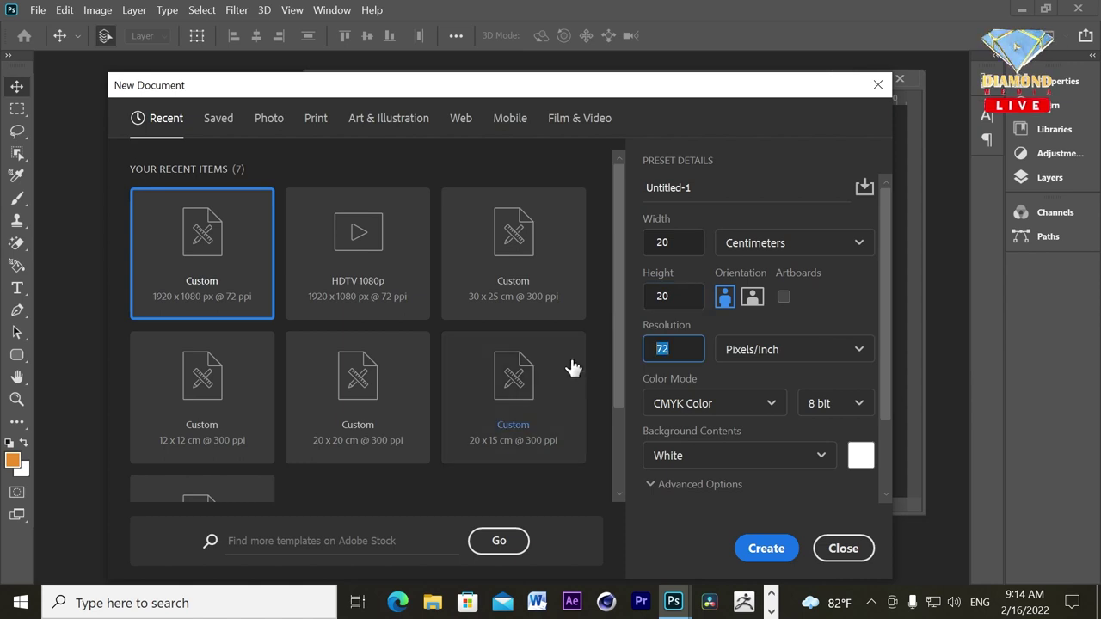
{"action": "type", "text": "300"}
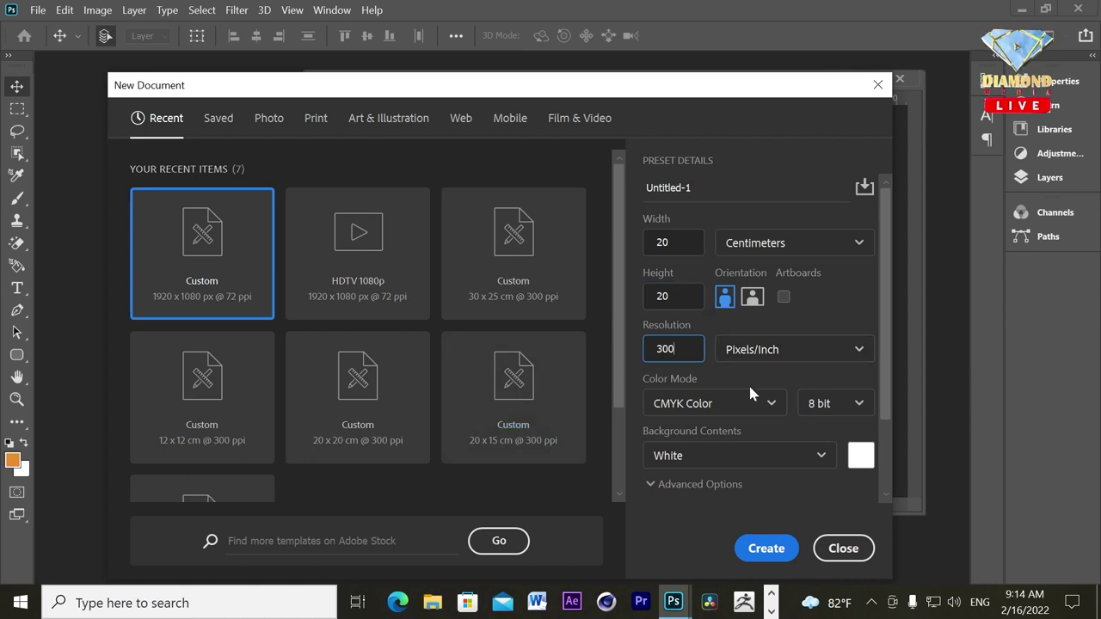
{"action": "left_click", "coordinate": [697, 408]}
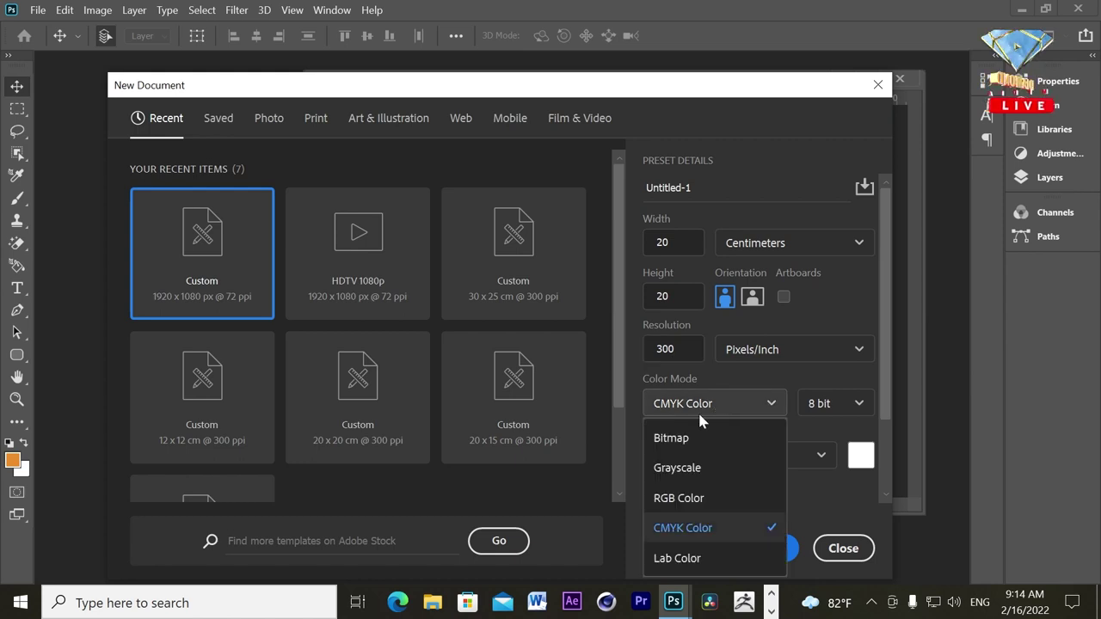
{"action": "left_click", "coordinate": [678, 501]}
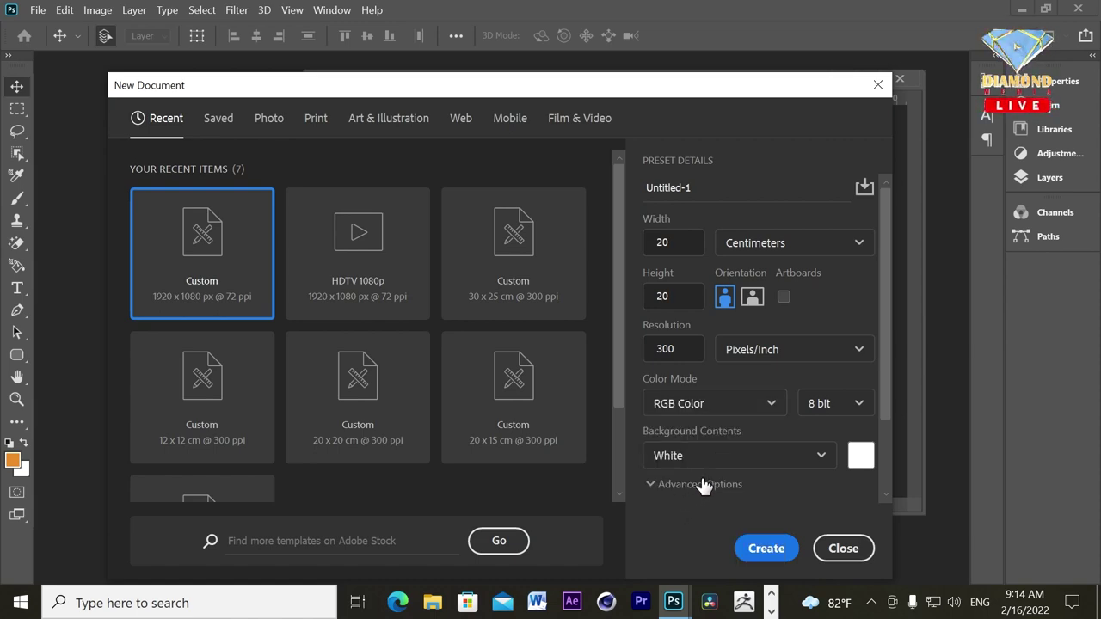
{"action": "left_click", "coordinate": [765, 548]}
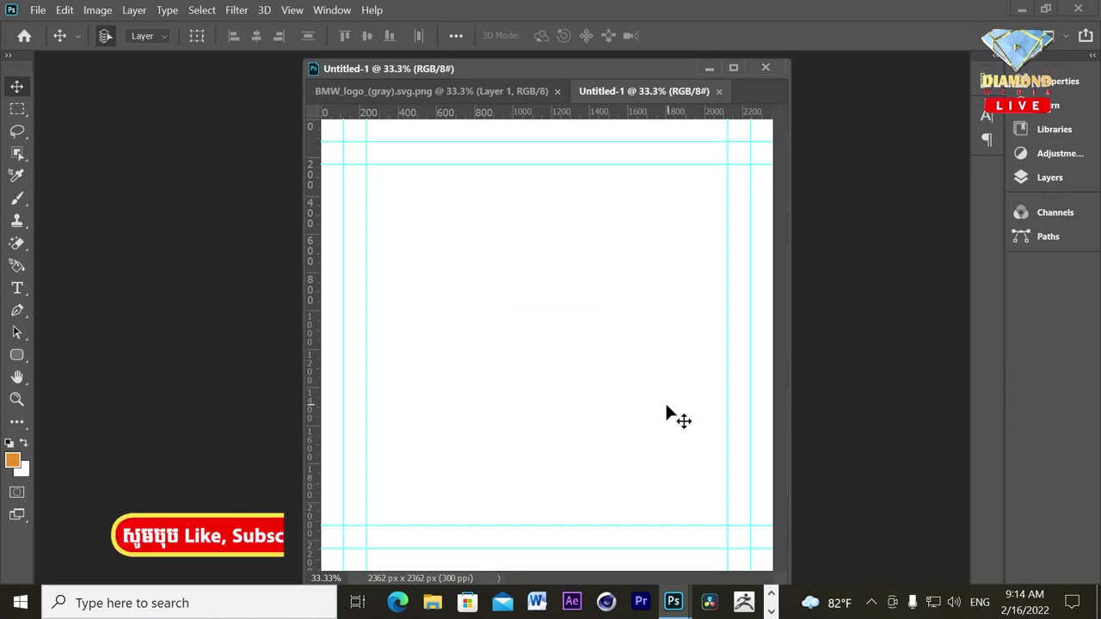
Float Untitled-1 at left and place the shrunken, zoomed-out BMW logo window beside it.
{"action": "left_click_drag", "start_coordinate": [494, 68], "coordinate": [676, 78]}
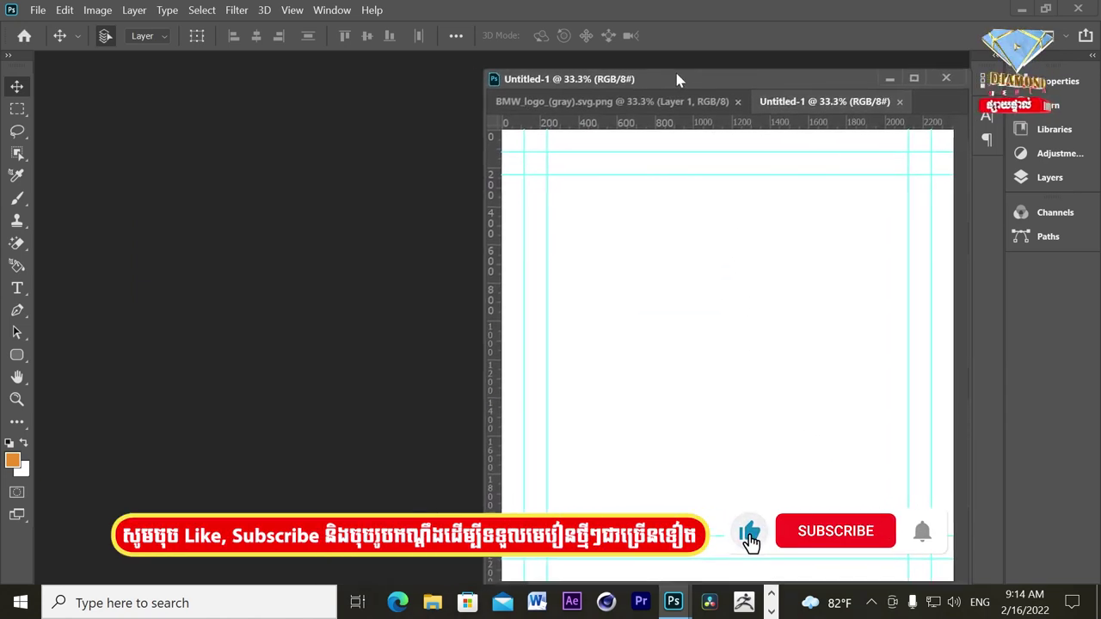
{"action": "mouse_move", "coordinate": [784, 102]}
{"action": "left_mouse_down"}
{"action": "mouse_move", "coordinate": [83, 98]}
{"action": "mouse_move", "coordinate": [89, 78]}
{"action": "left_mouse_up"}
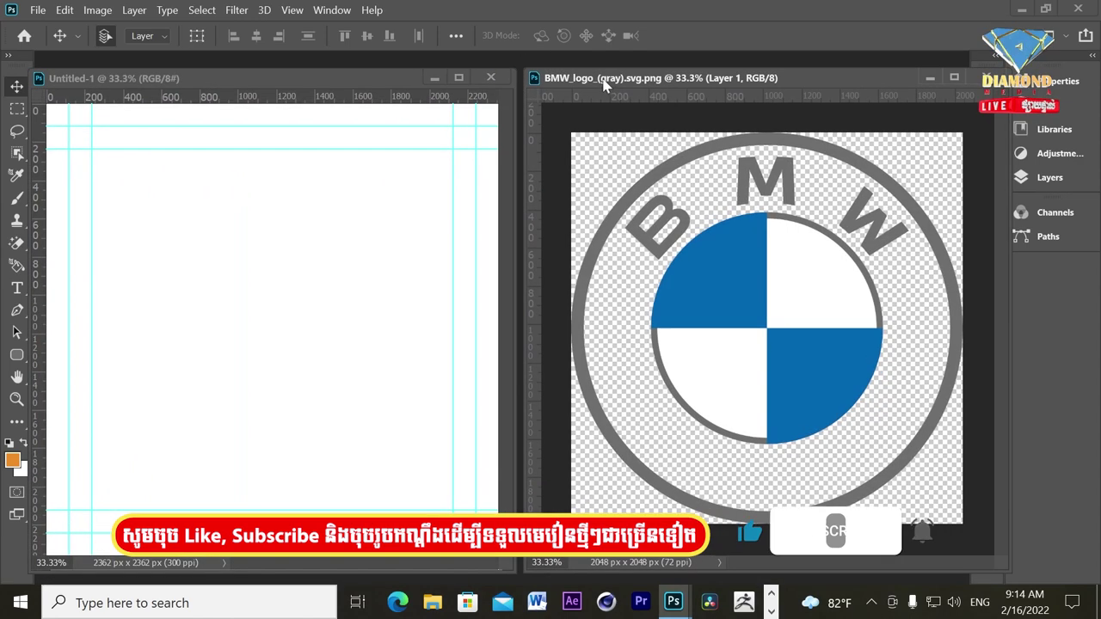
{"action": "mouse_move", "coordinate": [555, 79]}
{"action": "left_mouse_down"}
{"action": "mouse_move", "coordinate": [583, 92]}
{"action": "mouse_move", "coordinate": [648, 176]}
{"action": "left_mouse_up"}
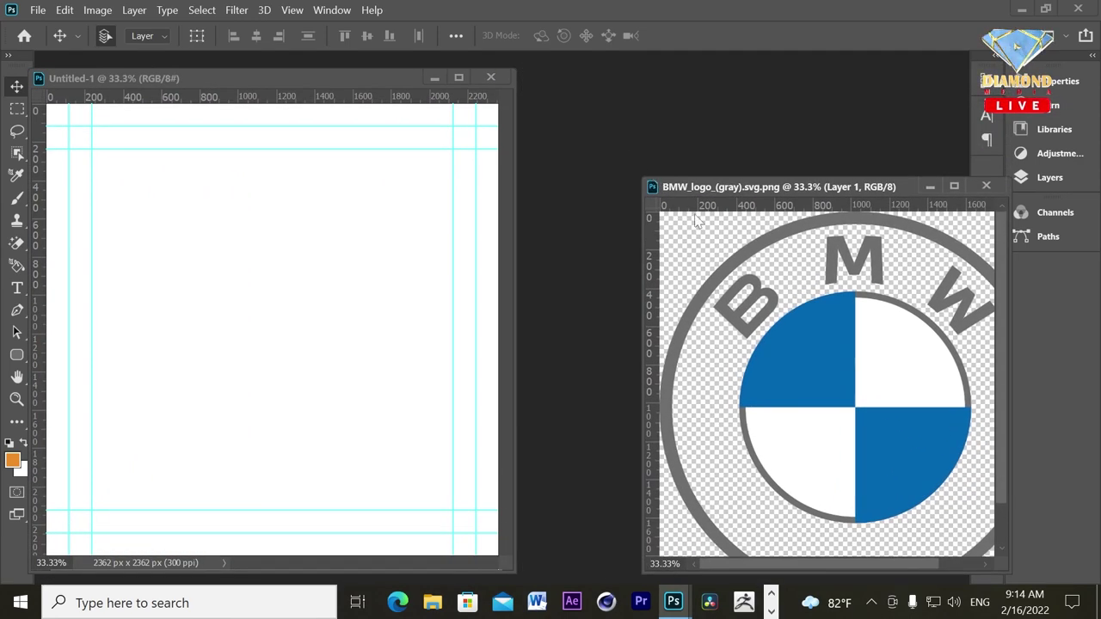
{"action": "left_click", "coordinate": [873, 413], "text": "alt"}
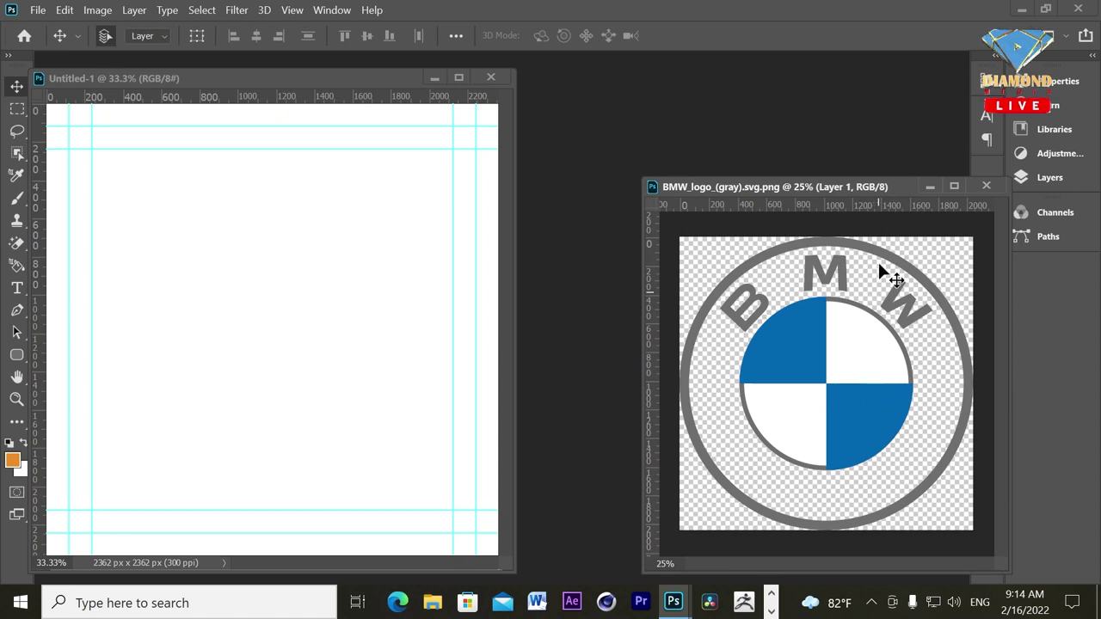
{"action": "mouse_move", "coordinate": [866, 188]}
{"action": "left_mouse_down"}
{"action": "mouse_move", "coordinate": [838, 90]}
{"action": "mouse_move", "coordinate": [817, 81]}
{"action": "left_mouse_up"}
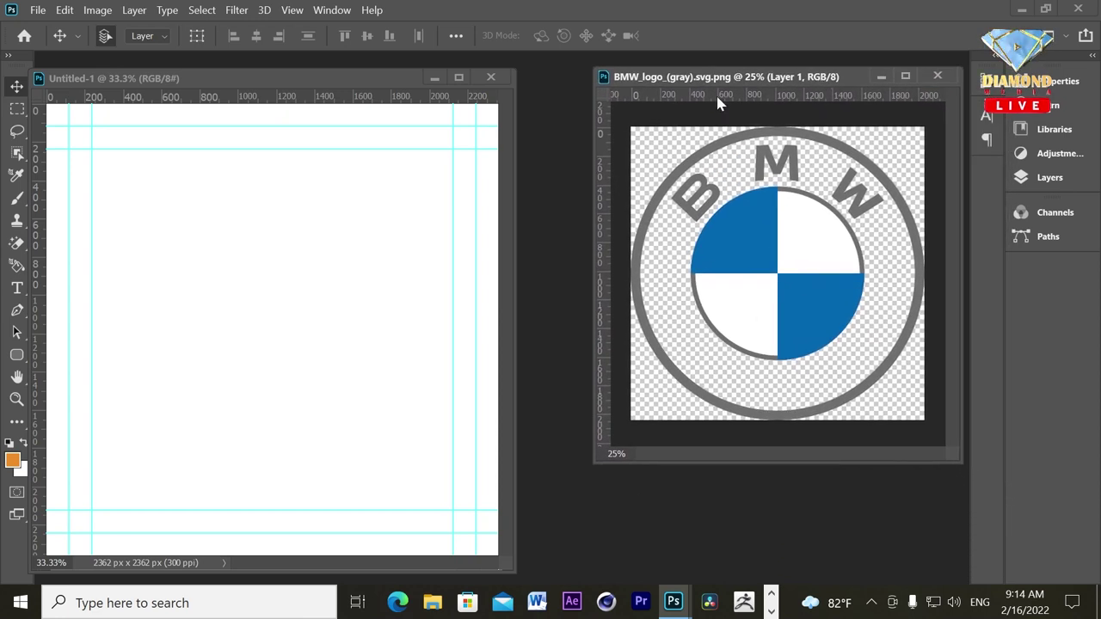
{"action": "left_click_drag", "start_coordinate": [361, 90], "coordinate": [408, 84]}
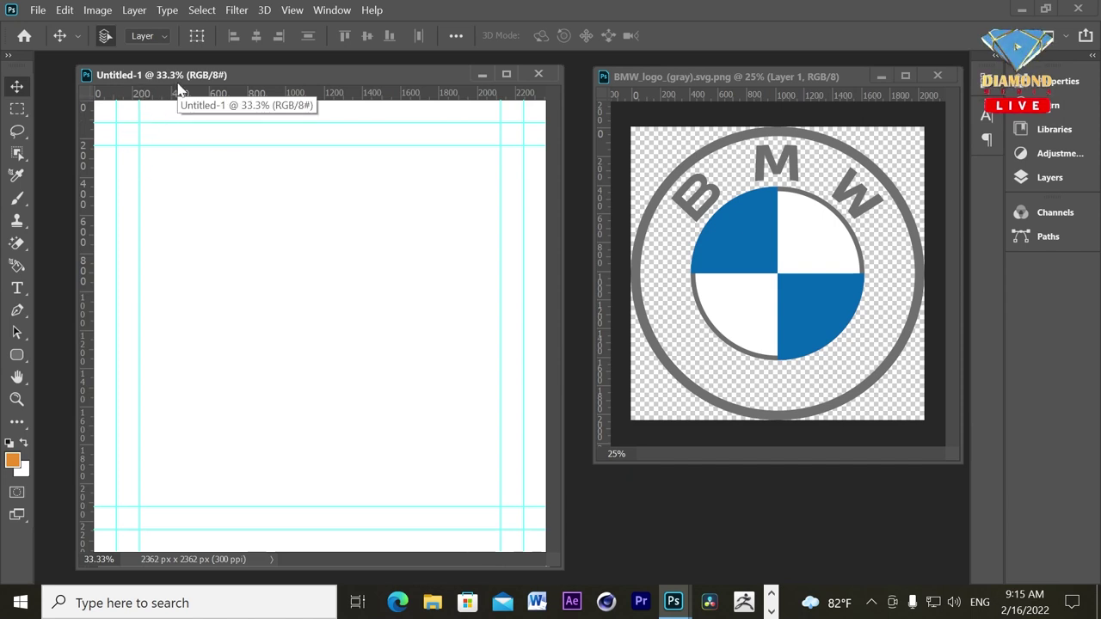
{"action": "left_click", "coordinate": [15, 111]}
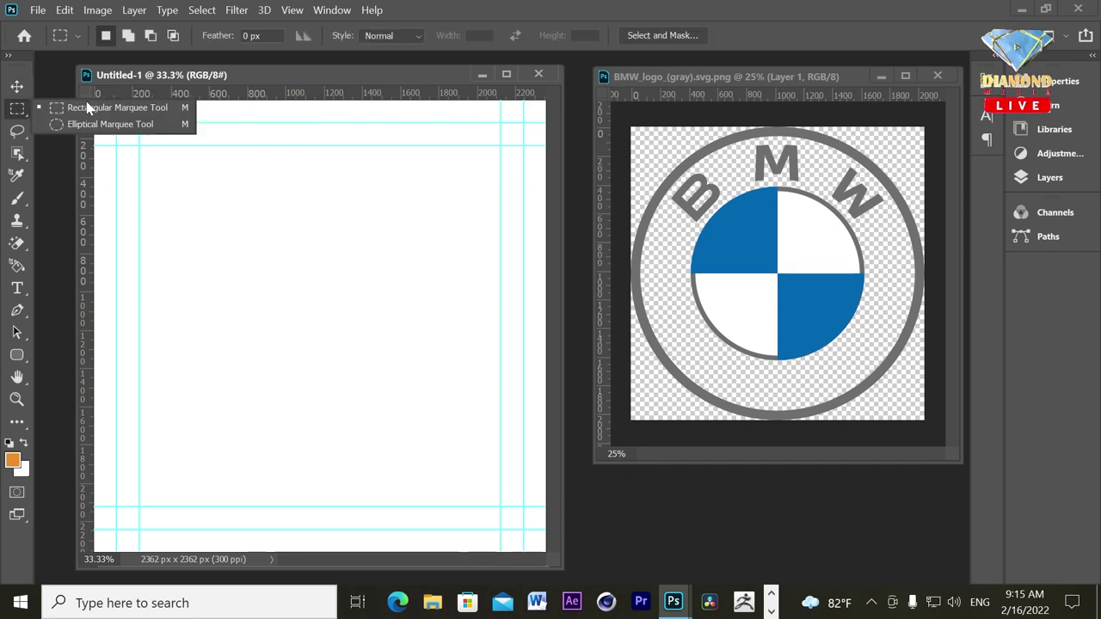
Select the entire Untitled-1 canvas with a rectangular marquee and start Free Transform.
{"action": "left_click", "coordinate": [79, 107]}
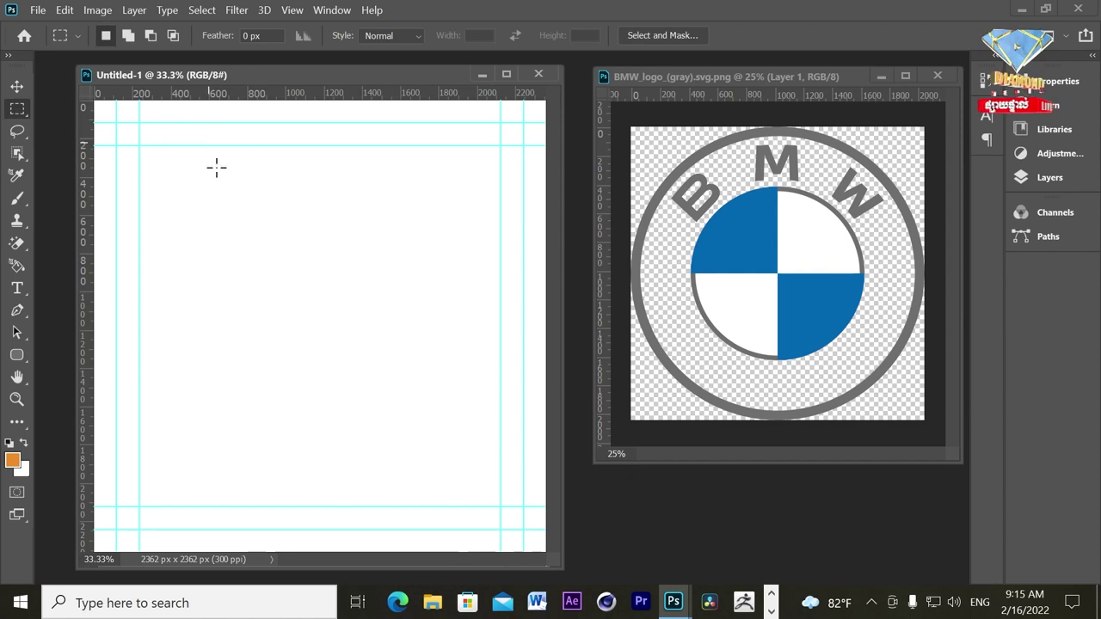
{"action": "left_click", "coordinate": [223, 218], "text": "ctrl+alt"}
{"action": "left_click_drag", "start_coordinate": [123, 123], "coordinate": [589, 564]}
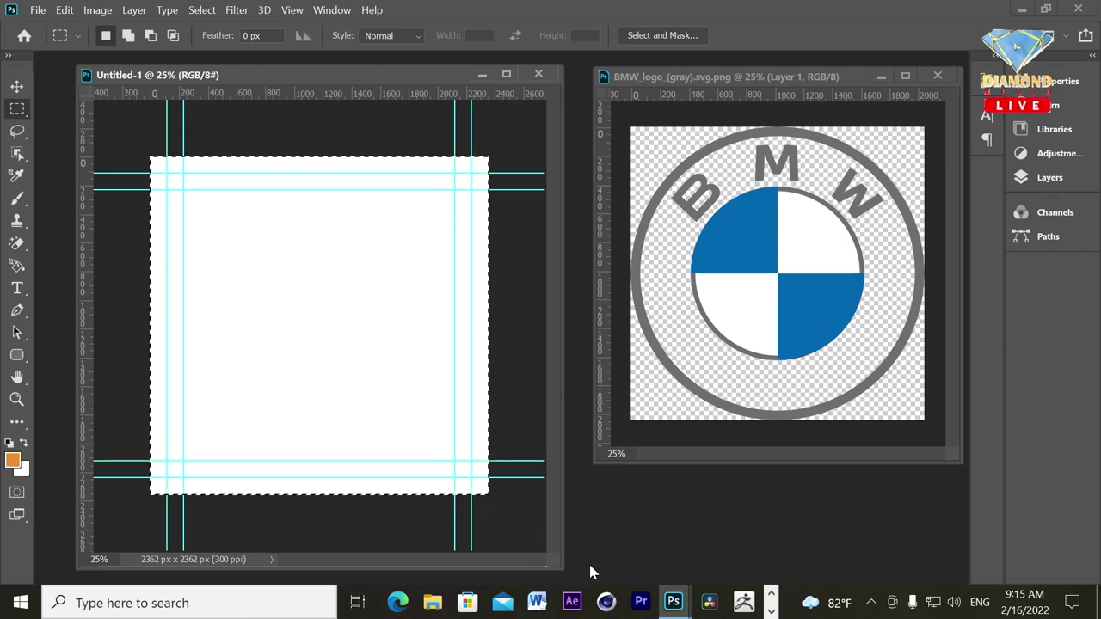
{"action": "left_click", "coordinate": [65, 11]}
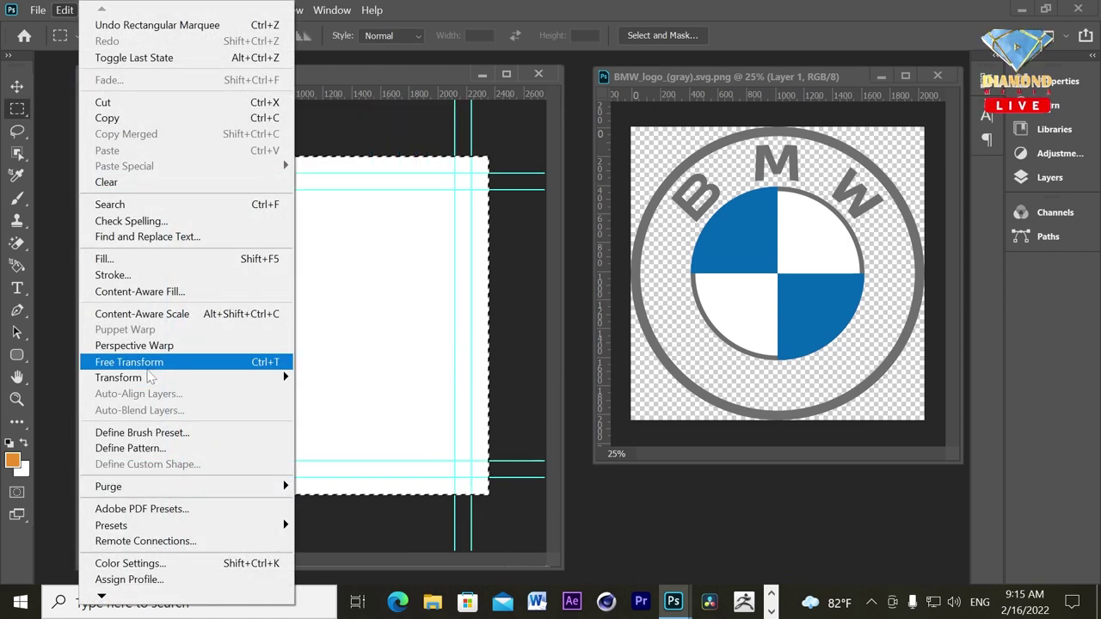
{"action": "left_click", "coordinate": [154, 363]}
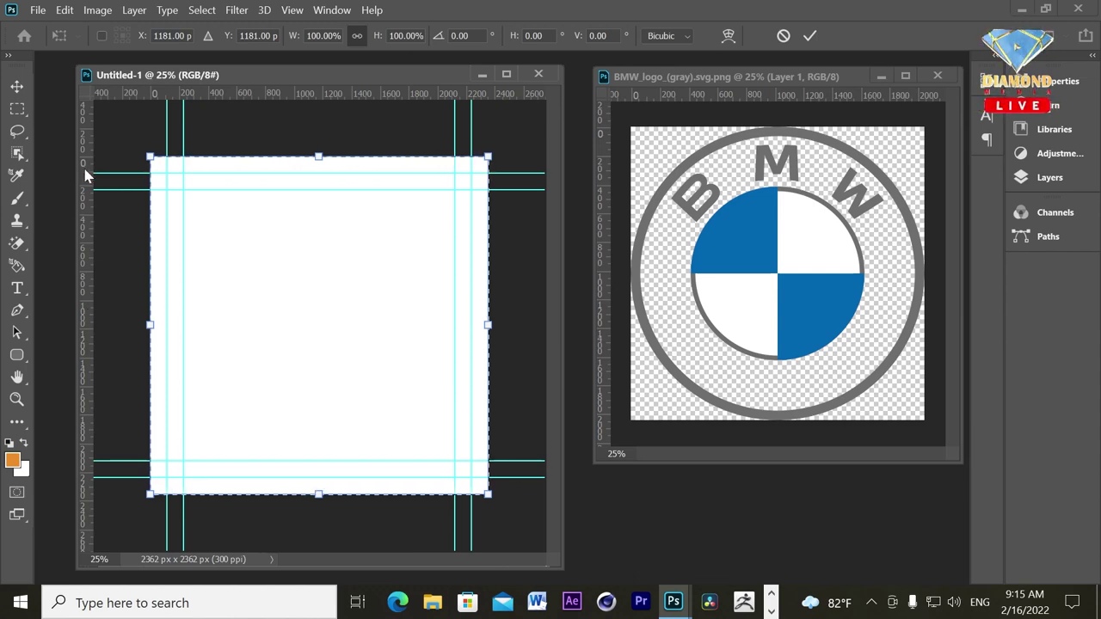
Drag vertical and horizontal guides to the canvas centre, commit the transform, and deselect.
{"action": "left_click", "coordinate": [291, 10]}
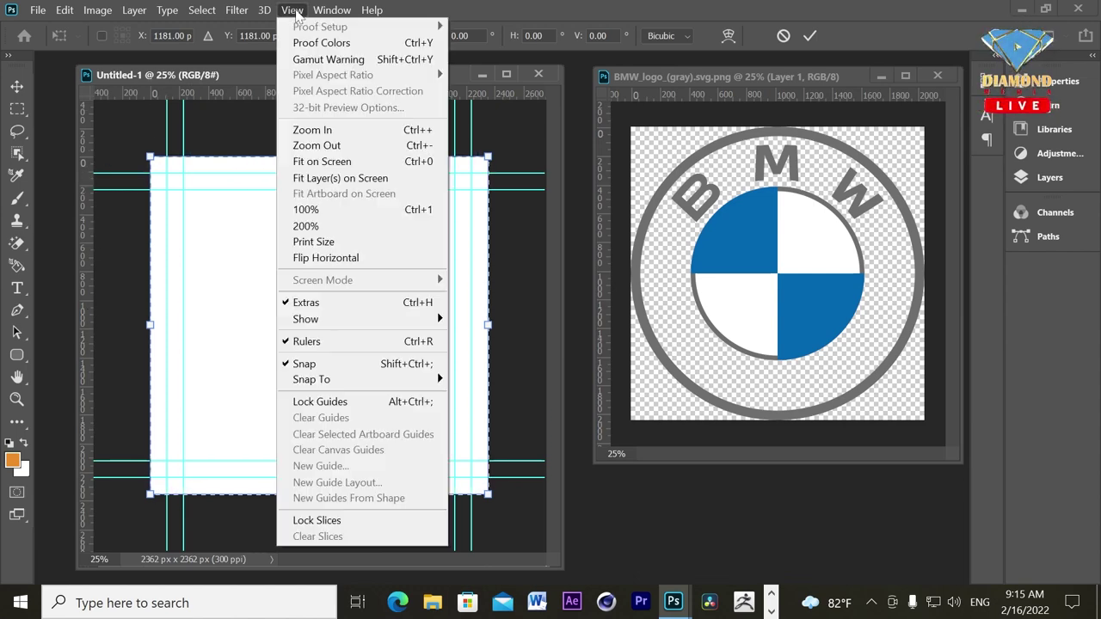
{"action": "left_click", "coordinate": [310, 341]}
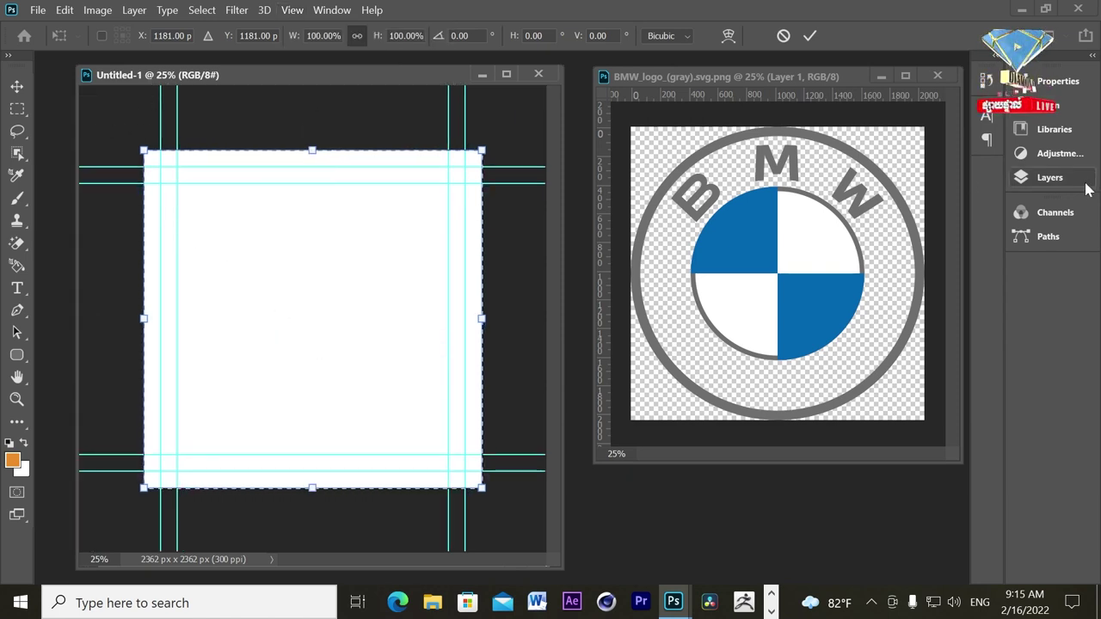
{"action": "key", "text": "ctrl+r"}
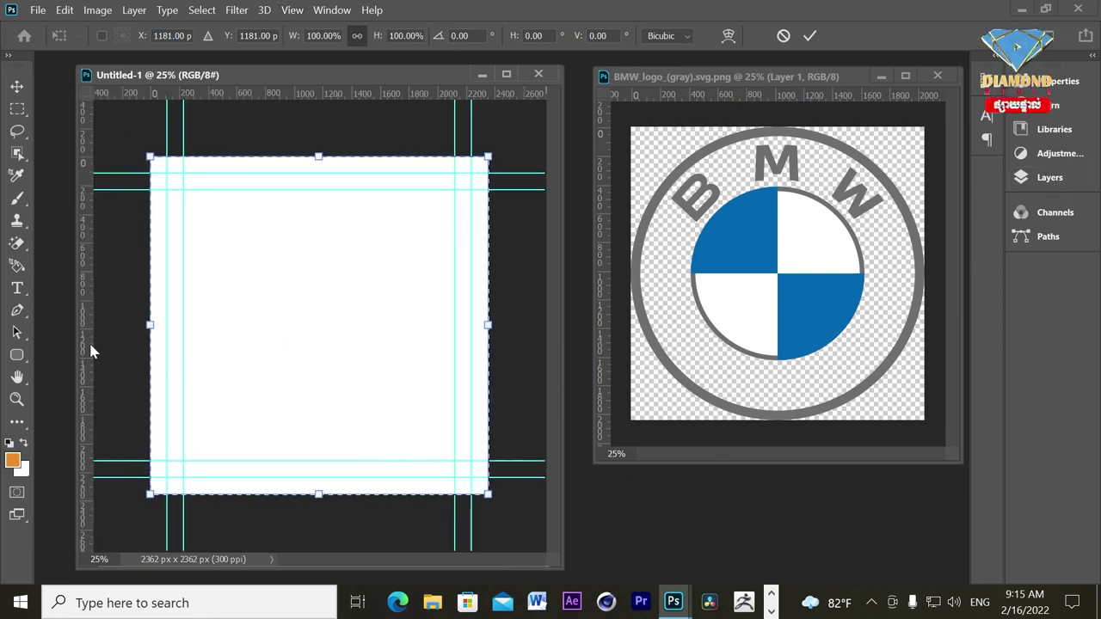
{"action": "left_click_drag", "start_coordinate": [88, 343], "coordinate": [325, 325]}
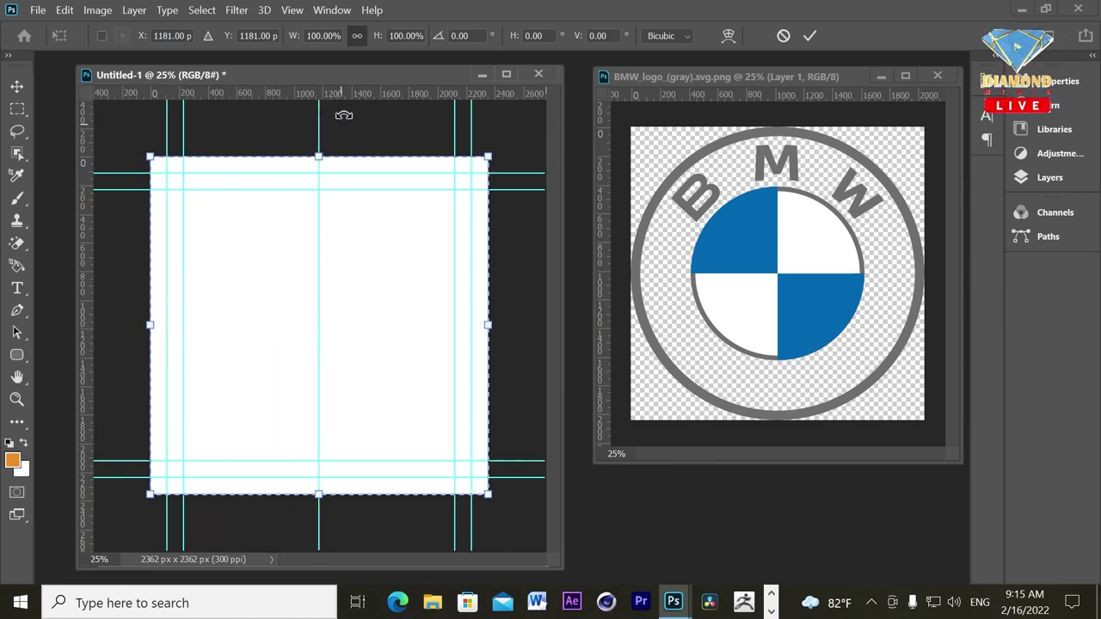
{"action": "left_click_drag", "start_coordinate": [348, 94], "coordinate": [379, 325]}
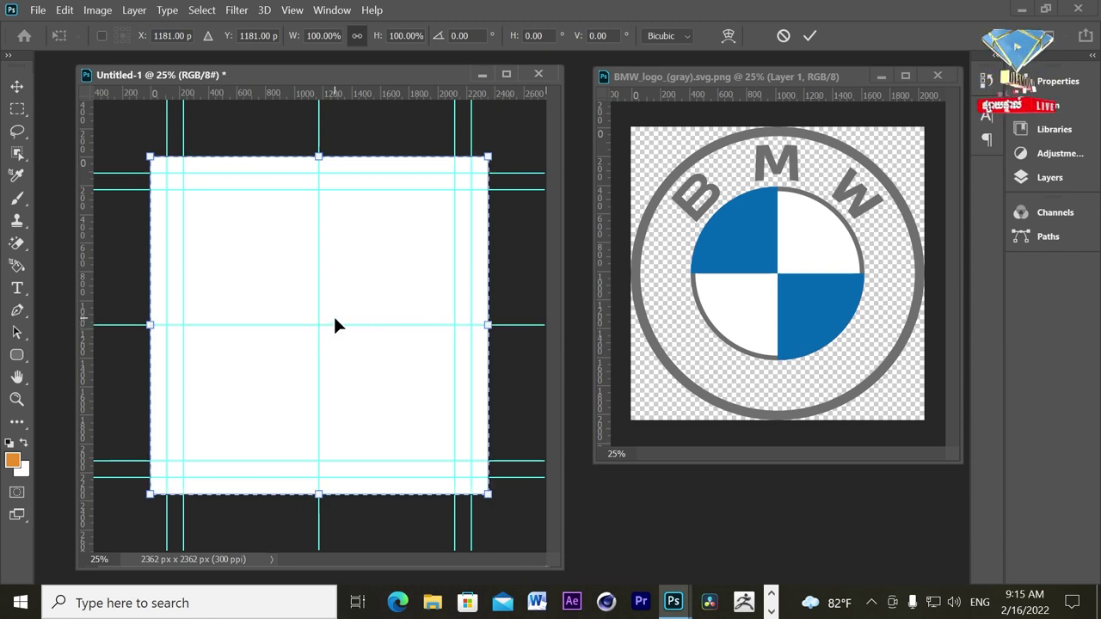
{"action": "key", "text": "Return"}
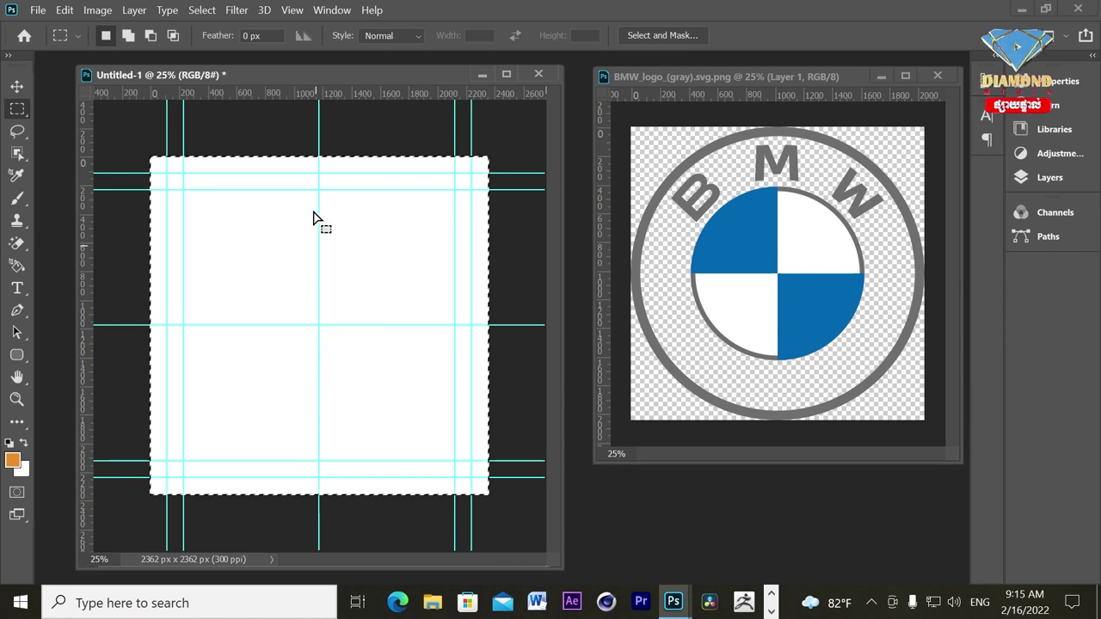
{"action": "left_click", "coordinate": [203, 11]}
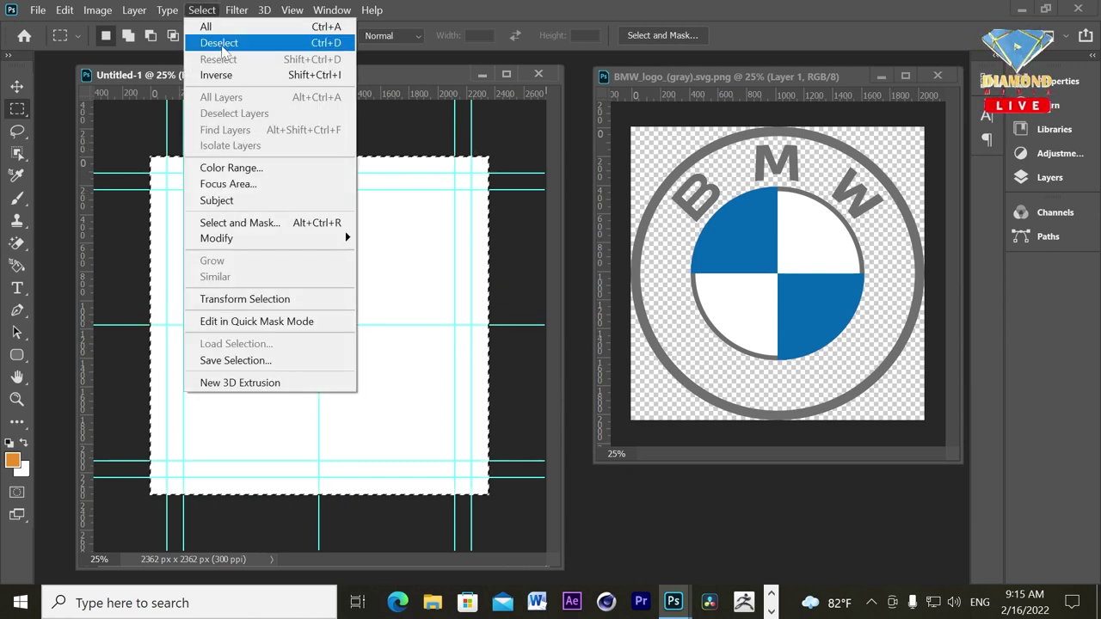
{"action": "left_click", "coordinate": [262, 84]}
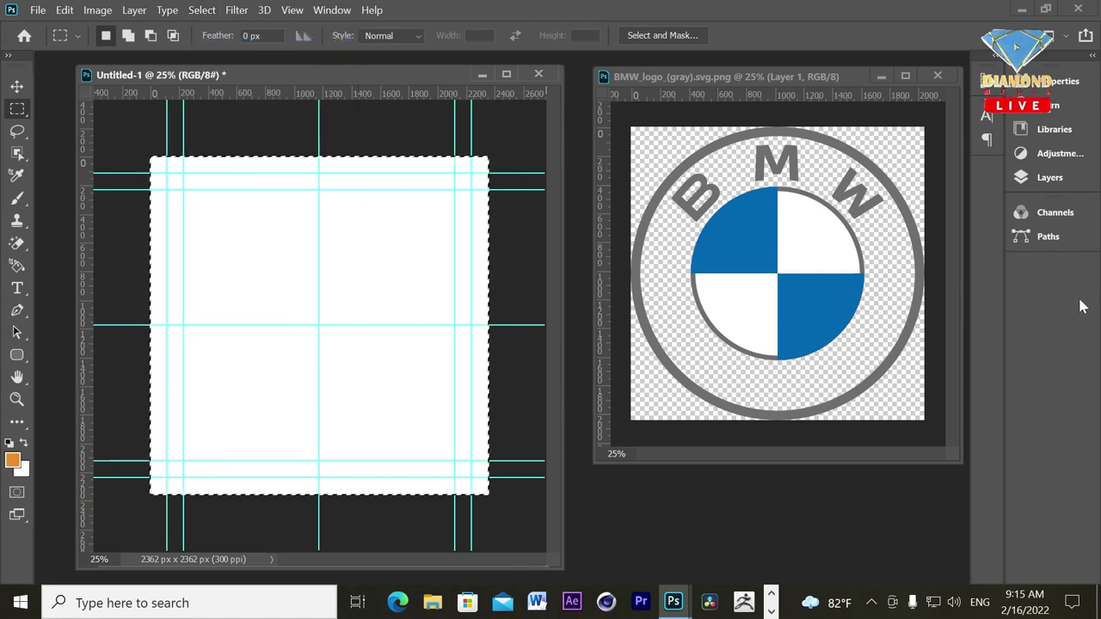
{"action": "key", "text": "ctrl+d"}
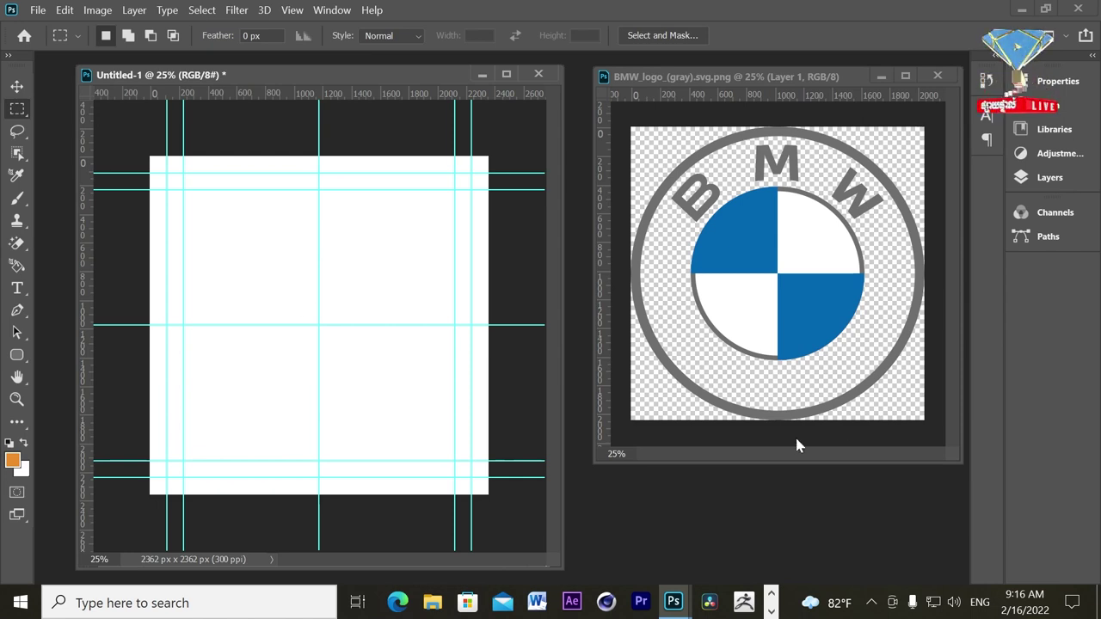
Switch to the Elliptical Marquee with Fixed Size style and place a small test circle.
{"action": "right_click", "coordinate": [18, 112]}
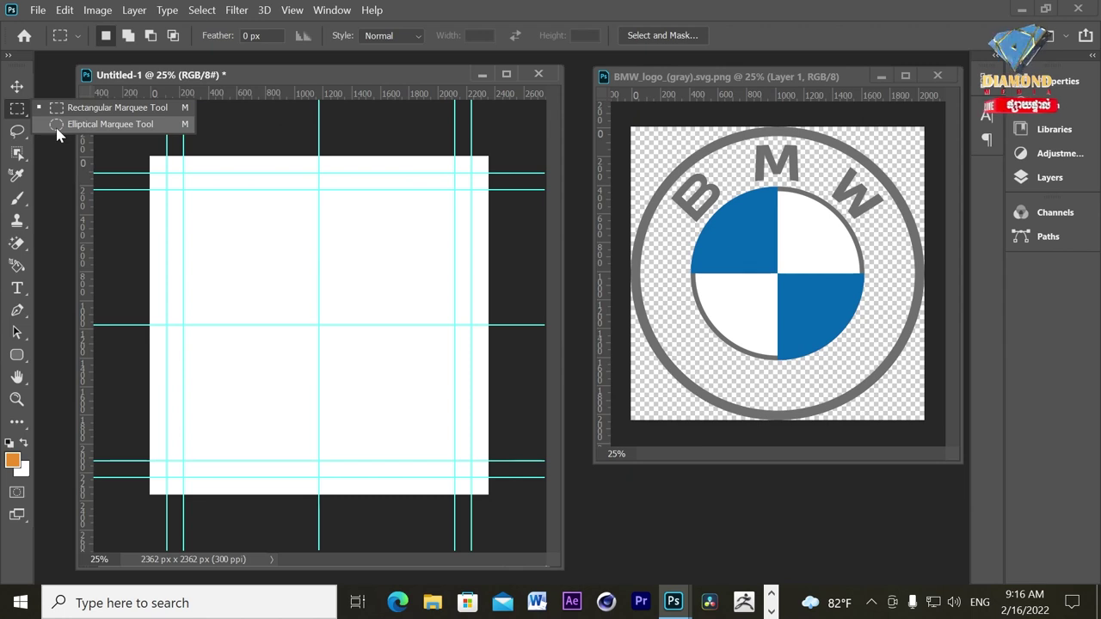
{"action": "left_click", "coordinate": [57, 127]}
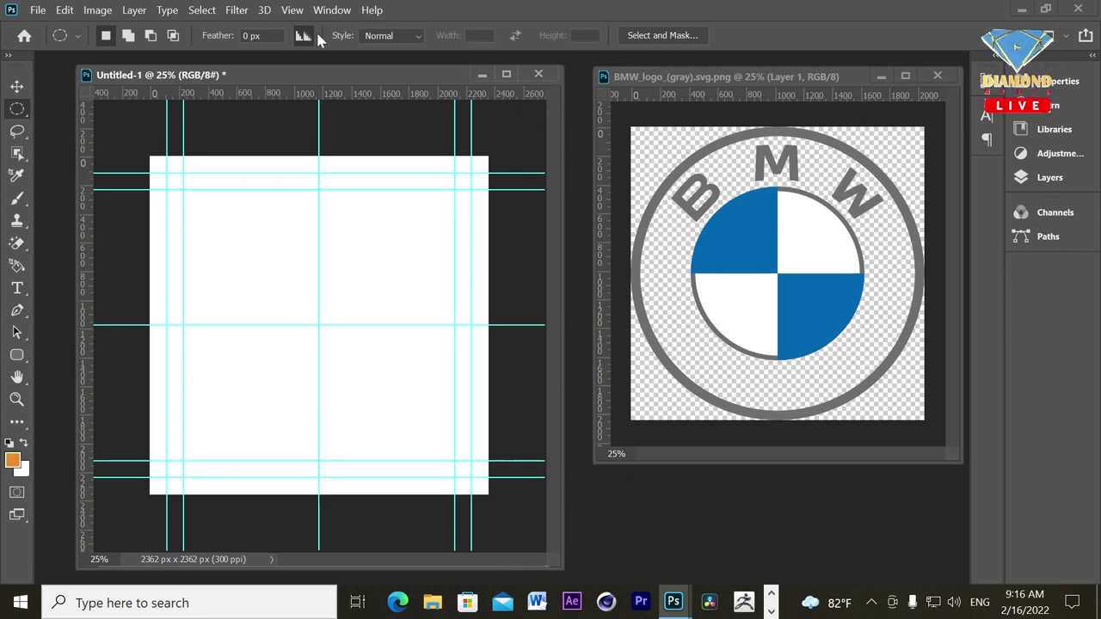
{"action": "left_click", "coordinate": [391, 36]}
{"action": "left_click", "coordinate": [383, 77]}
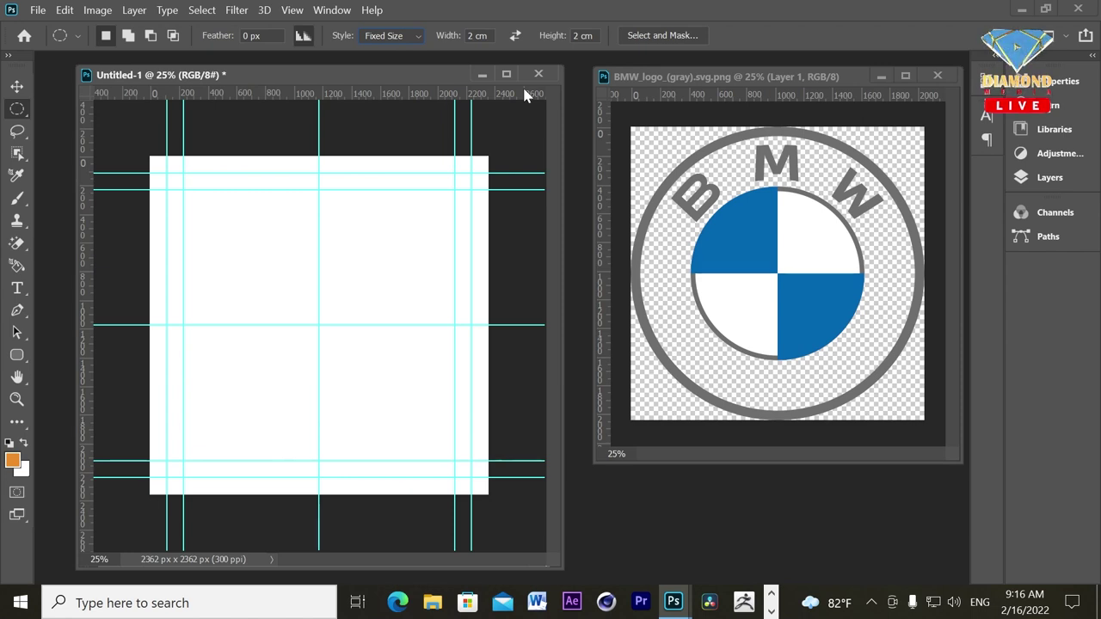
{"action": "left_click", "coordinate": [262, 244]}
{"action": "left_click", "coordinate": [316, 312]}
Try a freely drawn ellipse across the canvas, then return to Fixed Size and clear it.
{"action": "left_click", "coordinate": [389, 36]}
{"action": "left_click", "coordinate": [389, 52]}
{"action": "left_click_drag", "start_coordinate": [241, 157], "coordinate": [481, 453]}
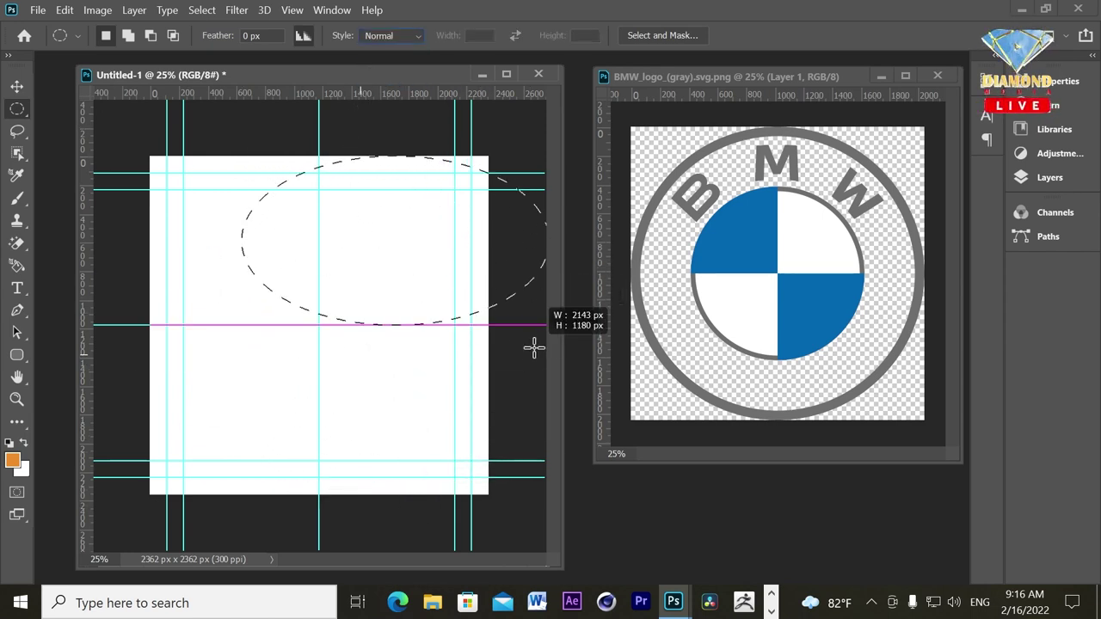
{"action": "mouse_move", "coordinate": [482, 454]}
{"action": "left_mouse_down"}
{"action": "mouse_move", "coordinate": [503, 514]}
{"action": "mouse_move", "coordinate": [448, 375]}
{"action": "left_mouse_up"}
{"action": "left_click", "coordinate": [388, 35]}
{"action": "left_click", "coordinate": [387, 76]}
{"action": "left_click", "coordinate": [420, 264]}
Set the fixed size to 19 cm x 19 cm and place the circle near the centre.
{"action": "left_click_drag", "start_coordinate": [333, 240], "coordinate": [385, 245]}
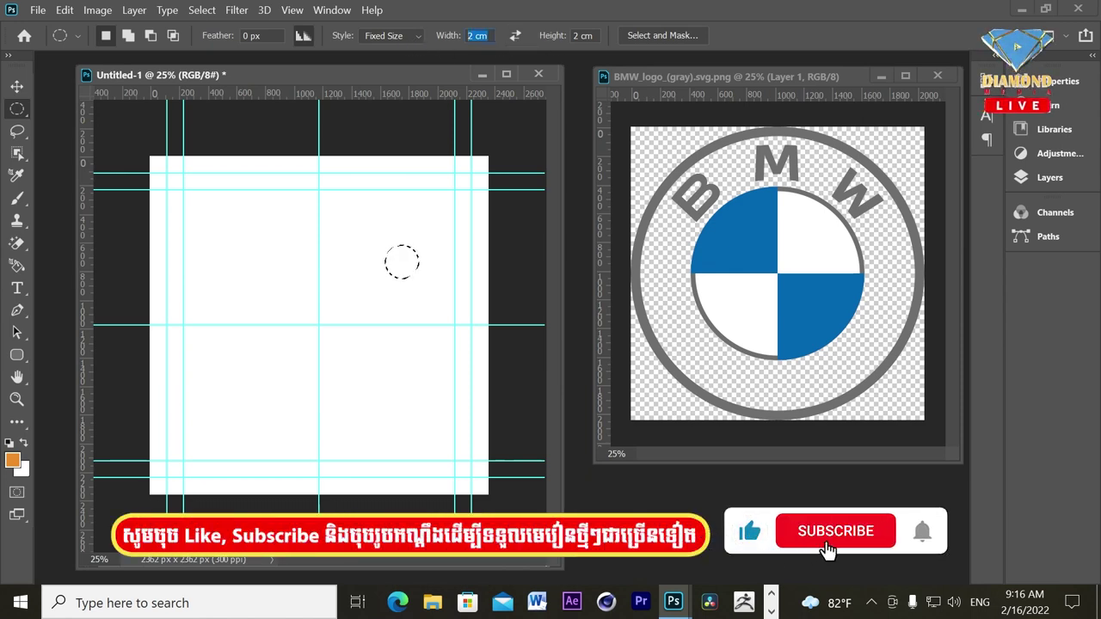
{"action": "type", "text": "19"}
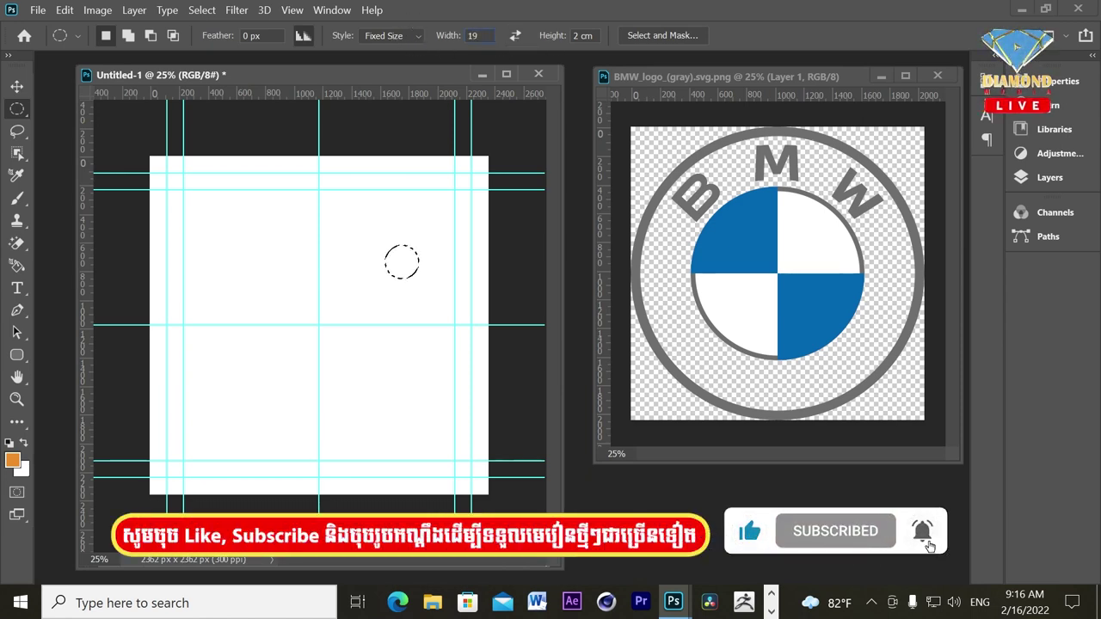
{"action": "type", "text": "cm"}
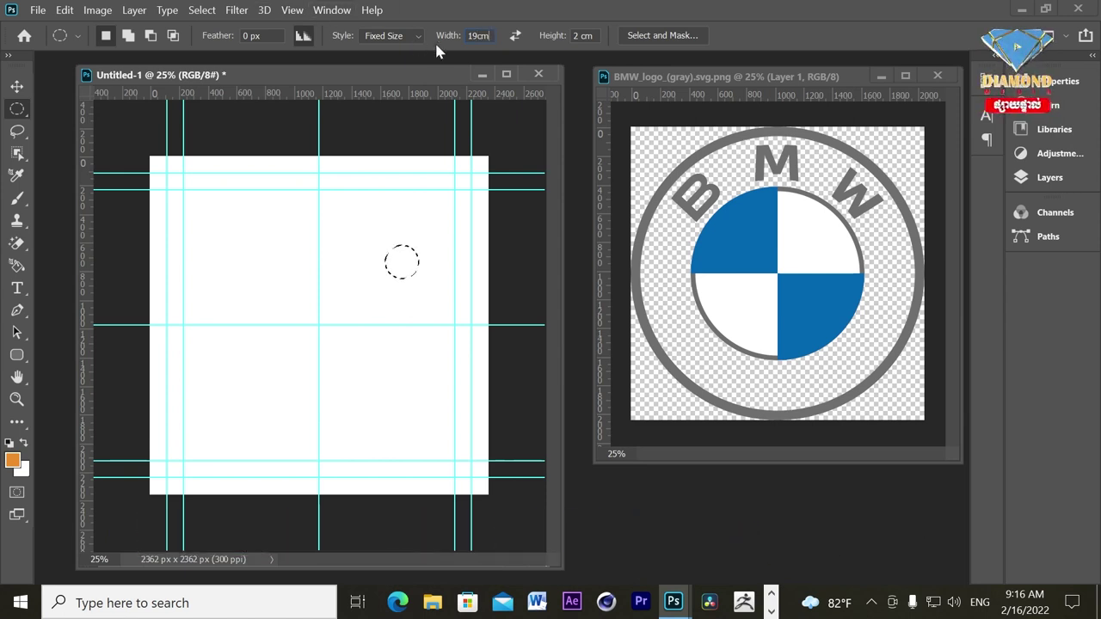
{"action": "type", "text": "19cm"}
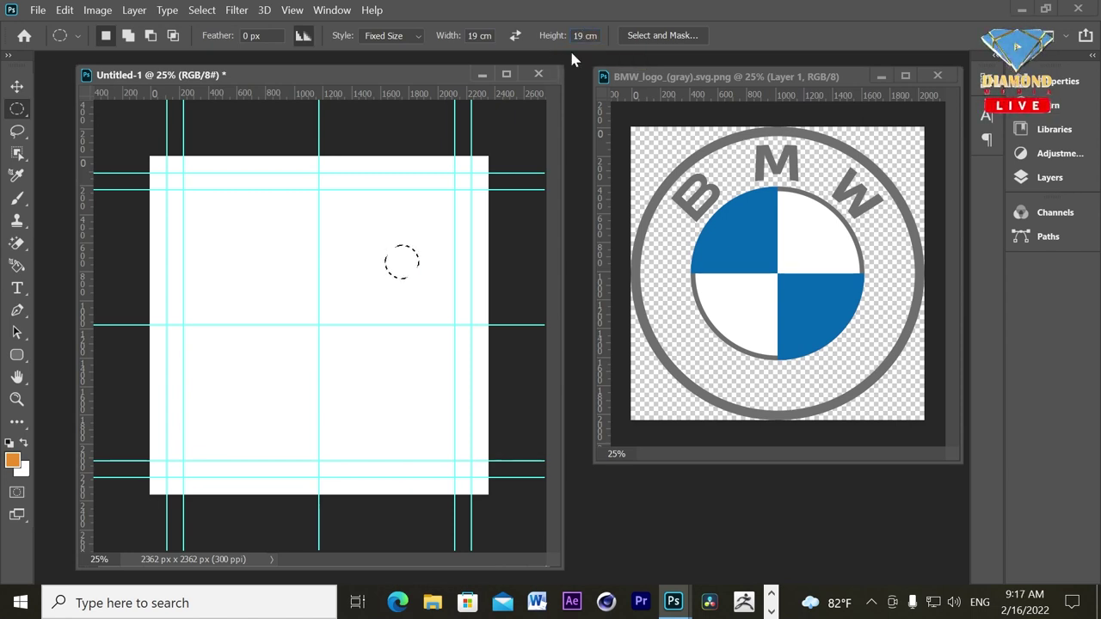
{"action": "left_click_drag", "start_coordinate": [353, 406], "coordinate": [336, 261]}
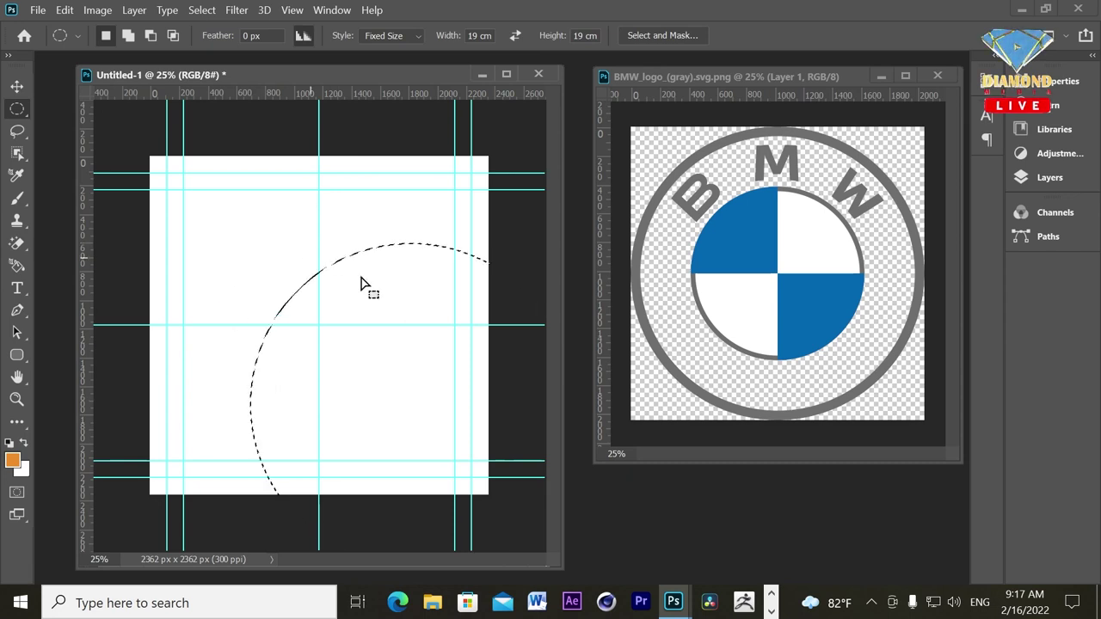
{"action": "mouse_move", "coordinate": [386, 393]}
{"action": "left_mouse_down"}
{"action": "mouse_move", "coordinate": [272, 306]}
{"action": "mouse_move", "coordinate": [344, 298]}
{"action": "mouse_move", "coordinate": [283, 310]}
{"action": "mouse_move", "coordinate": [302, 307]}
{"action": "left_mouse_up"}
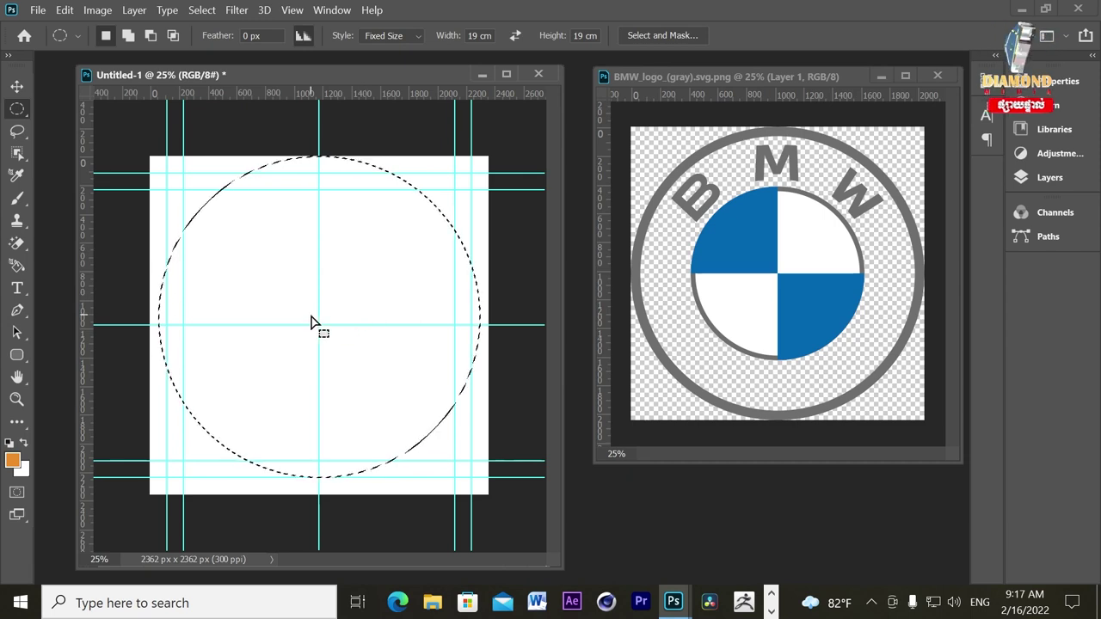
{"action": "left_click", "coordinate": [203, 9]}
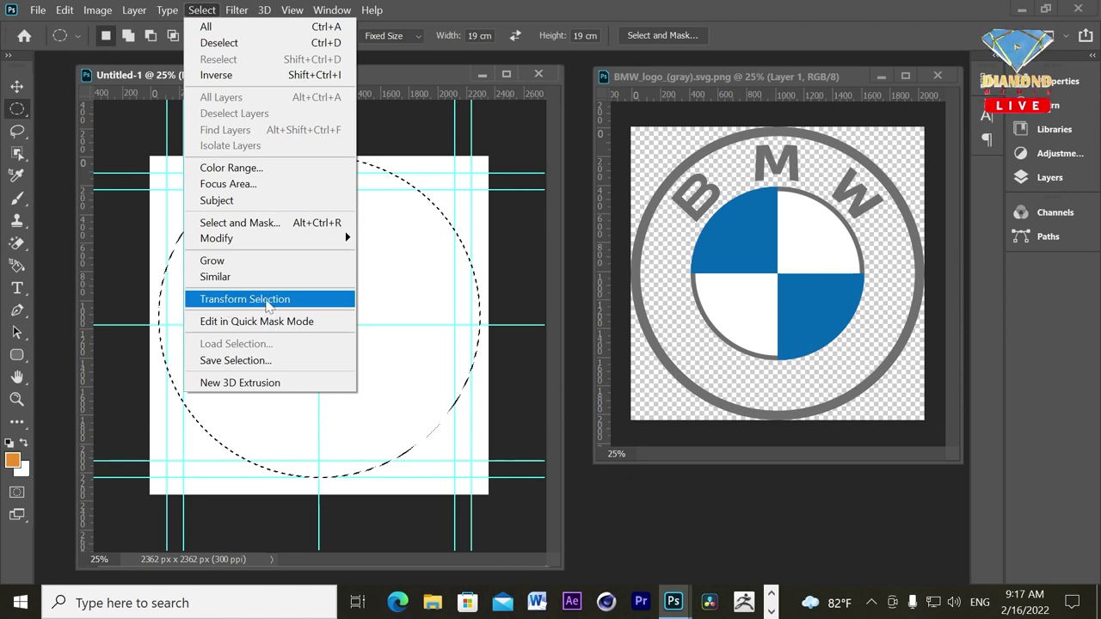
Transform the 19 cm circle selection down onto the guide intersection and commit it.
{"action": "left_click", "coordinate": [267, 301]}
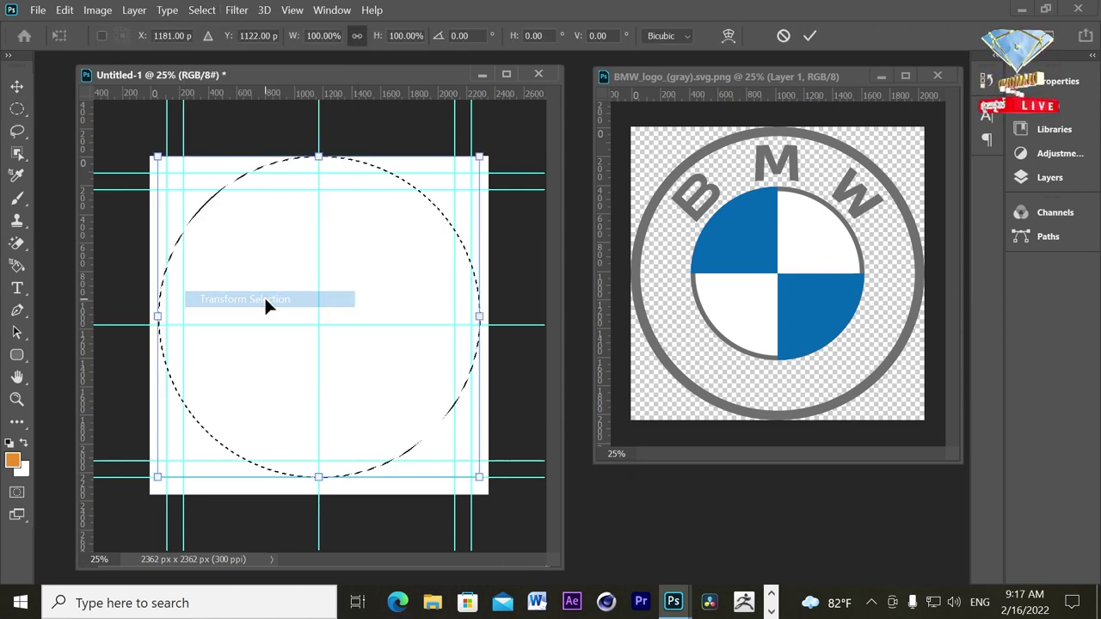
{"action": "mouse_move", "coordinate": [427, 256]}
{"action": "left_mouse_down"}
{"action": "mouse_move", "coordinate": [404, 290]}
{"action": "mouse_move", "coordinate": [379, 267]}
{"action": "left_mouse_up"}
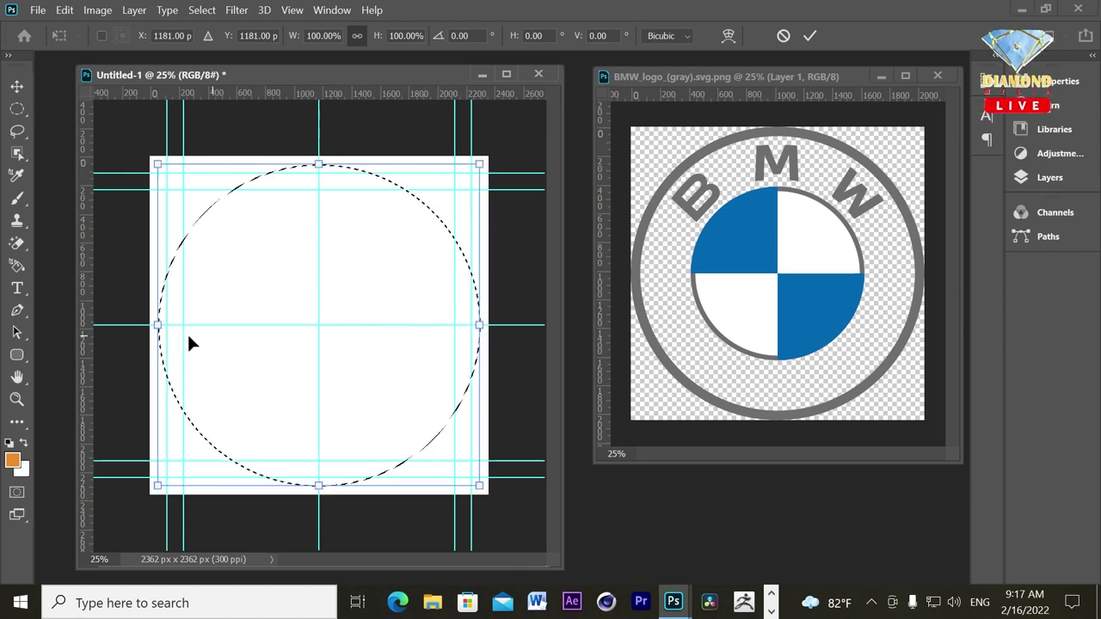
{"action": "key", "text": "Return"}
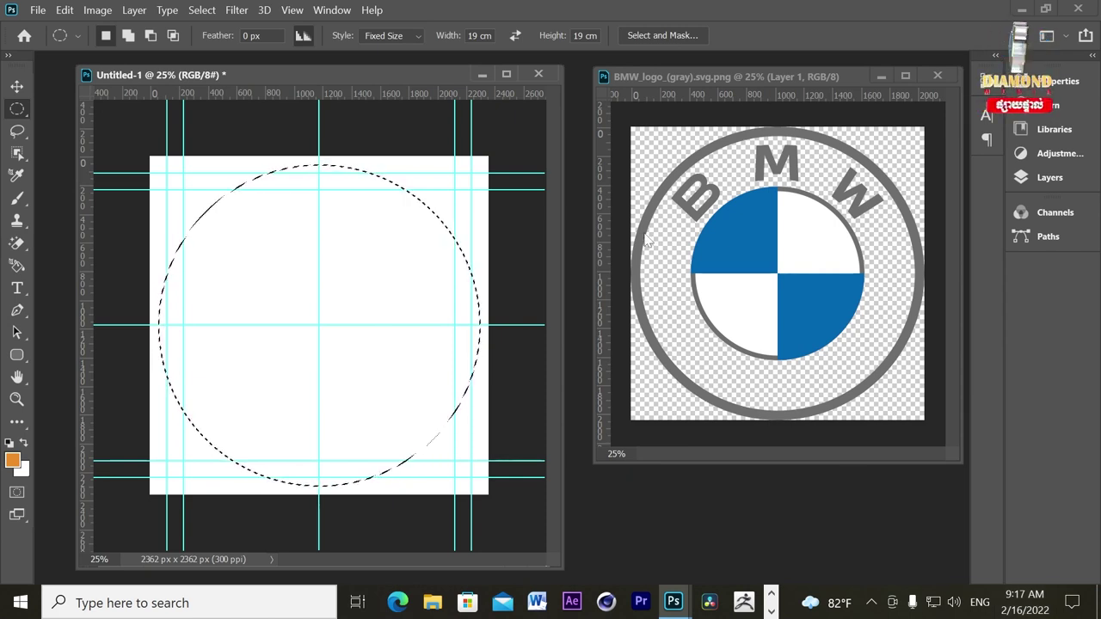
Show the Layers panel and move the BMW logo window aside, bringing Untitled-1 forward.
{"action": "key", "text": "F7"}
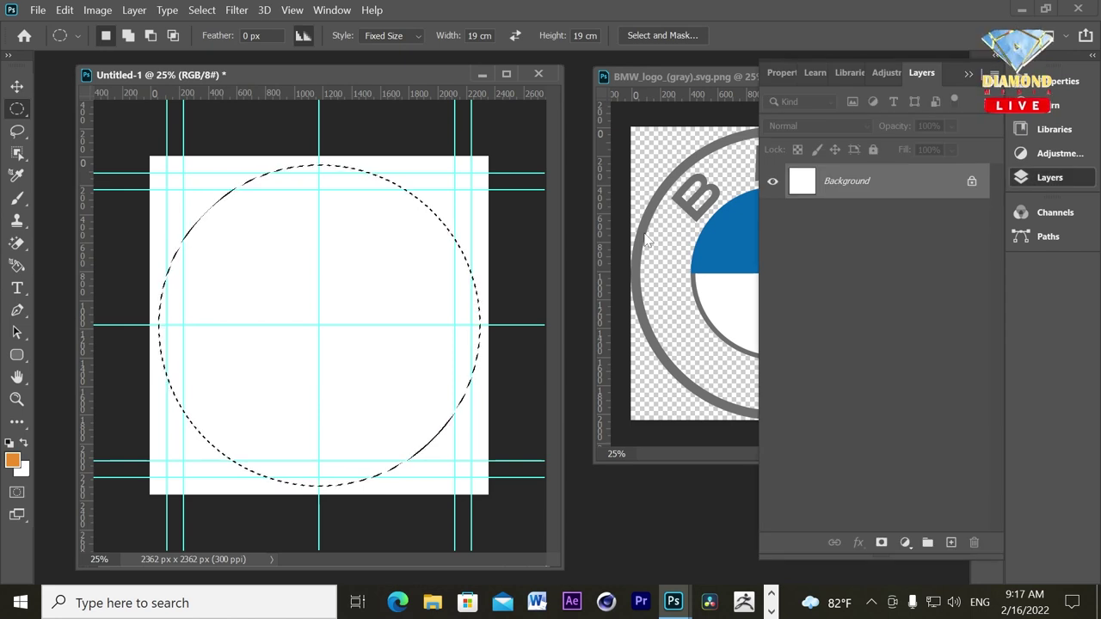
{"action": "key", "text": "F7"}
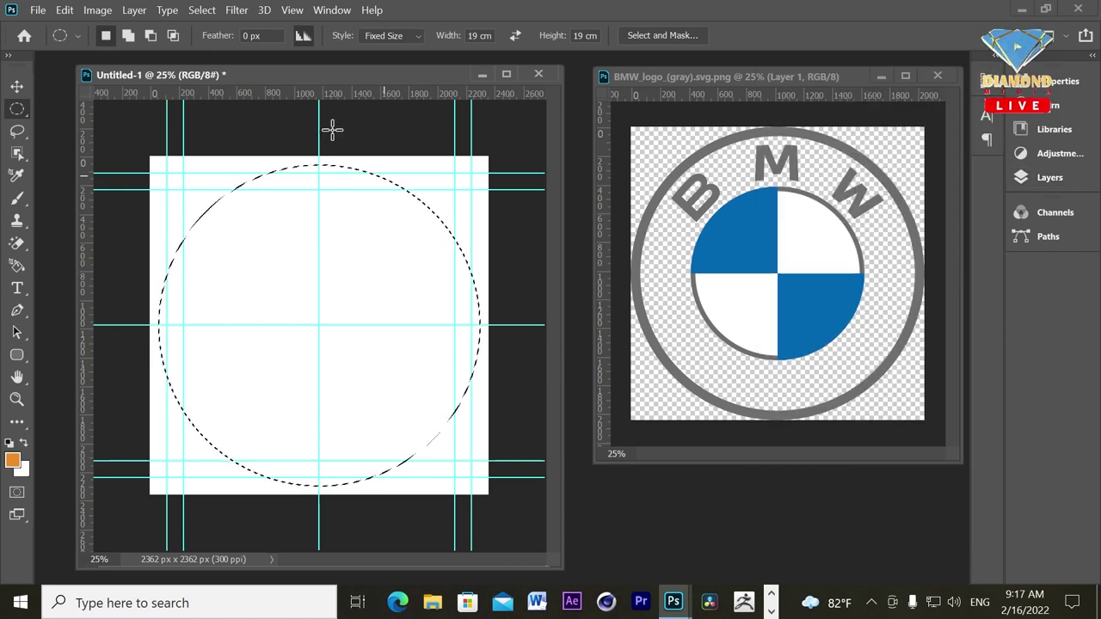
{"action": "left_click", "coordinate": [333, 11]}
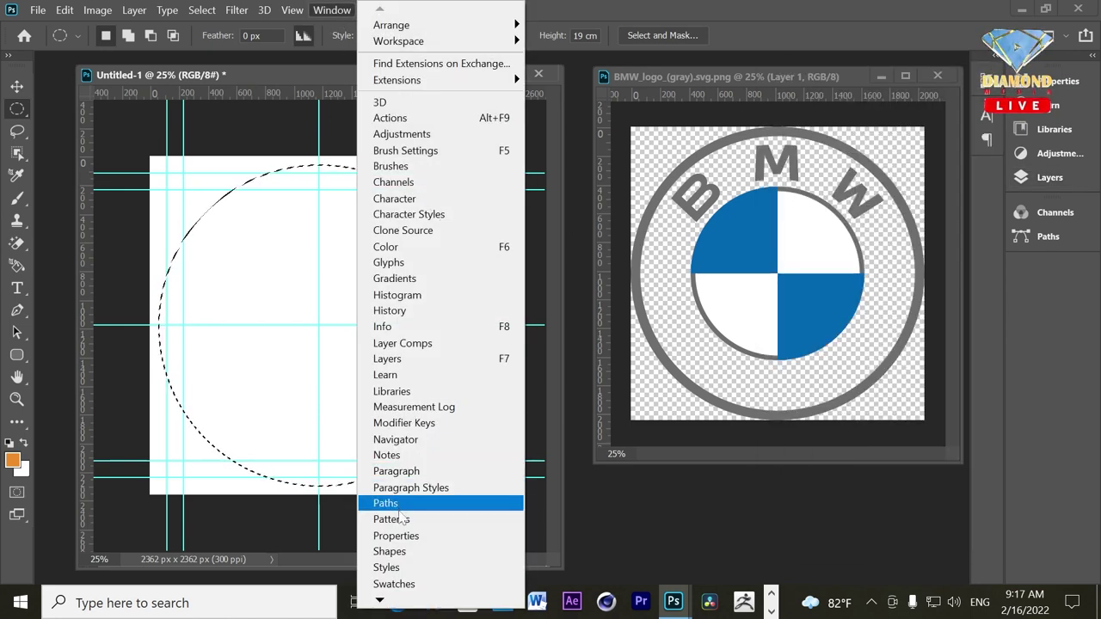
{"action": "left_click", "coordinate": [387, 360]}
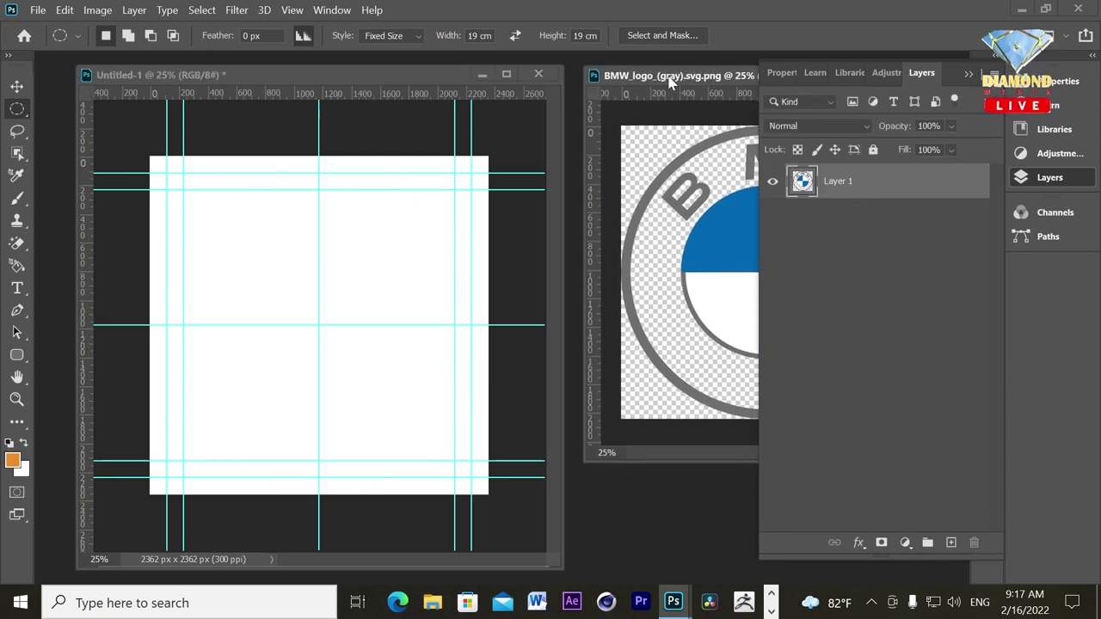
{"action": "left_click_drag", "start_coordinate": [682, 86], "coordinate": [626, 88]}
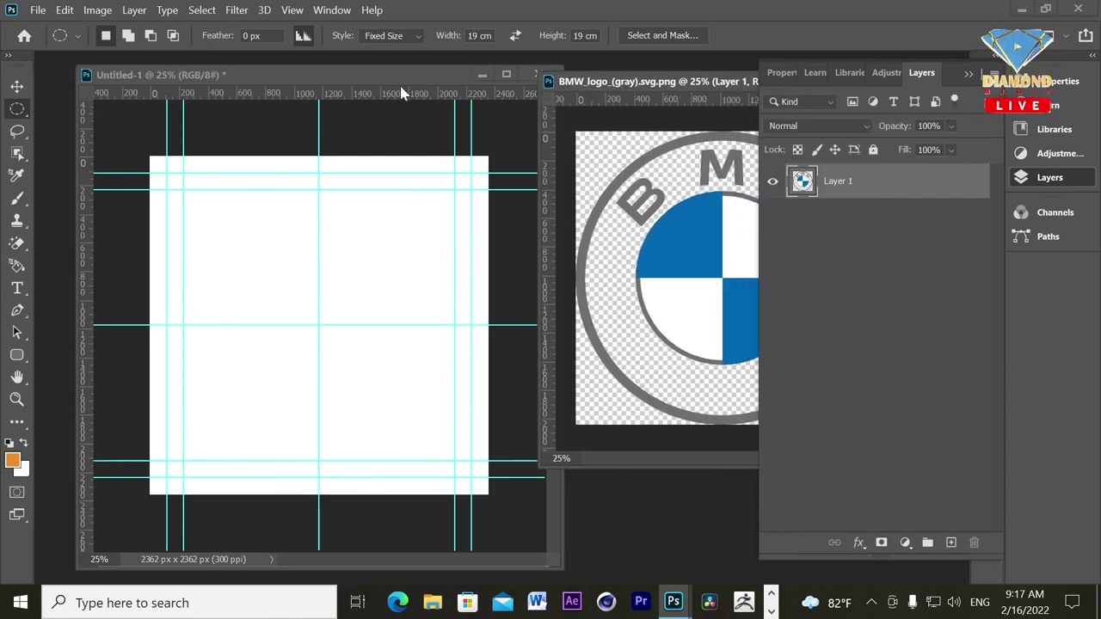
{"action": "left_click", "coordinate": [388, 86]}
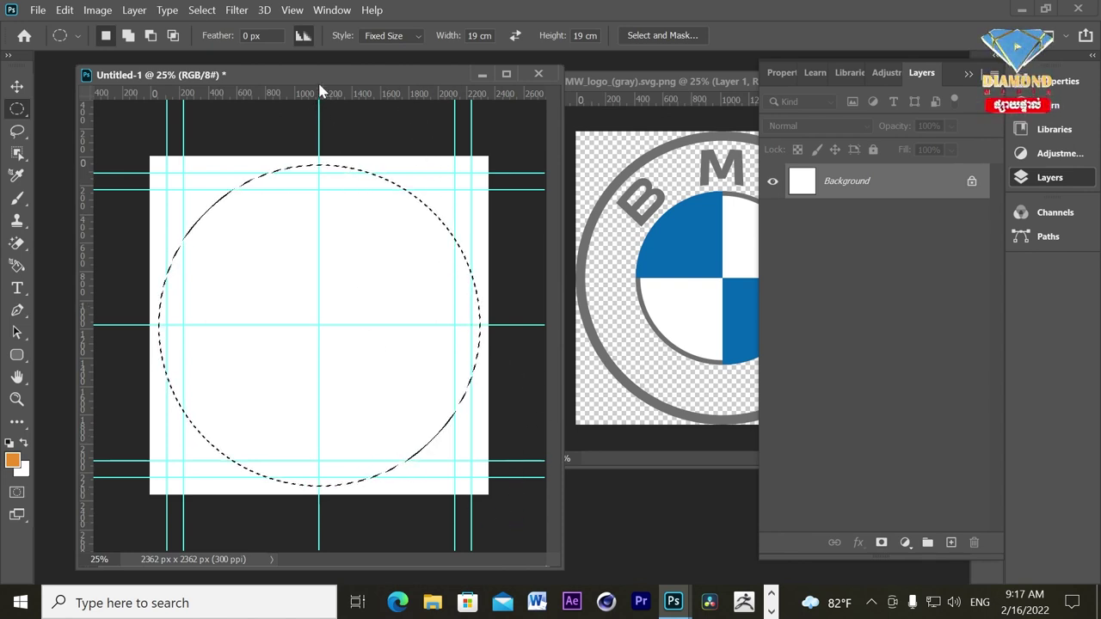
Add a new layer above Background and name it Circle 01.
{"action": "left_click", "coordinate": [952, 543]}
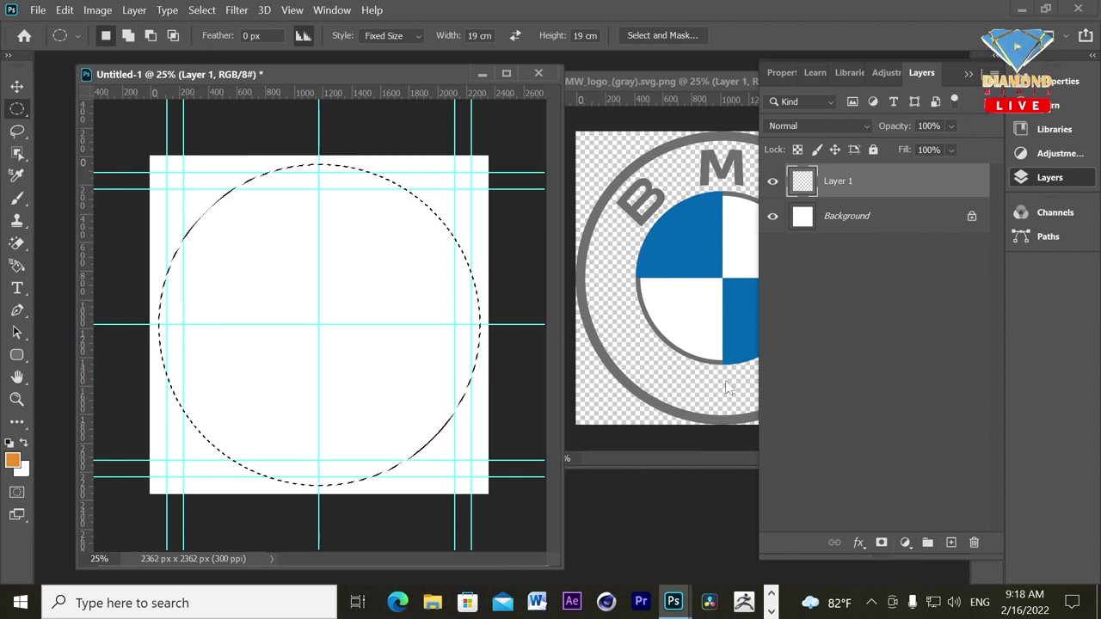
{"action": "double_click", "coordinate": [837, 182]}
{"action": "type", "text": "C"}
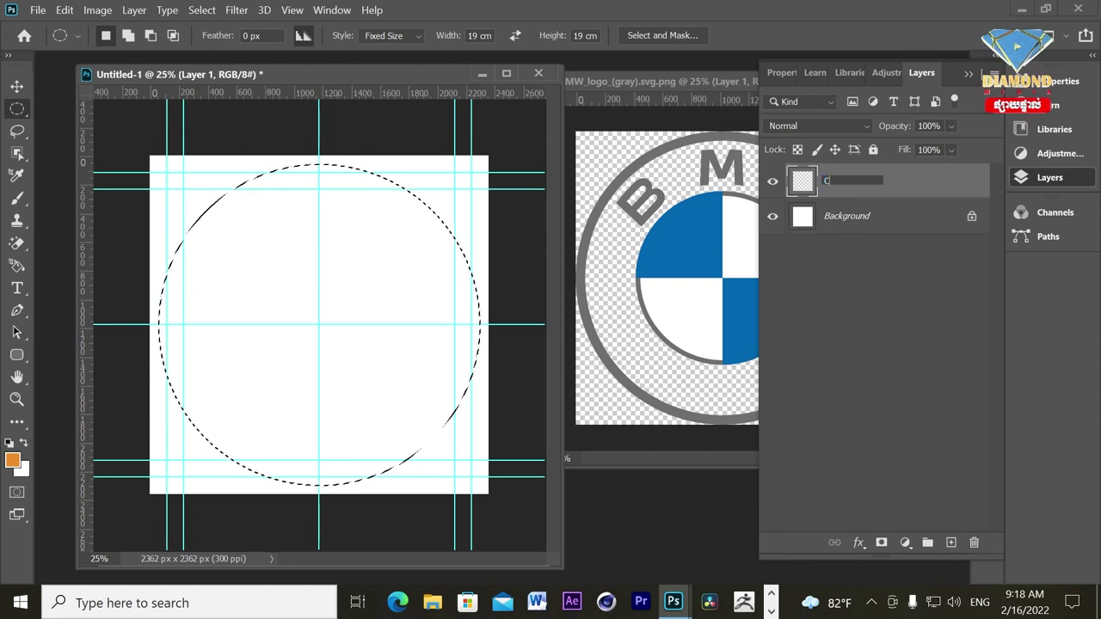
{"action": "type", "text": "ircle 014"}
{"action": "key", "text": "BackSpace"}
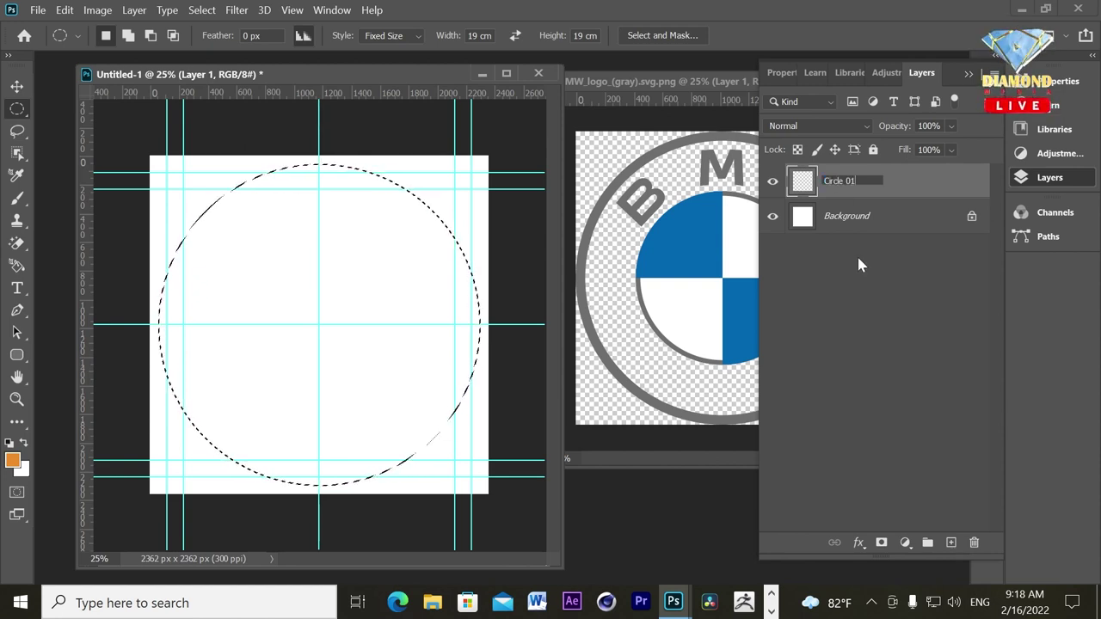
{"action": "key", "text": "Return"}
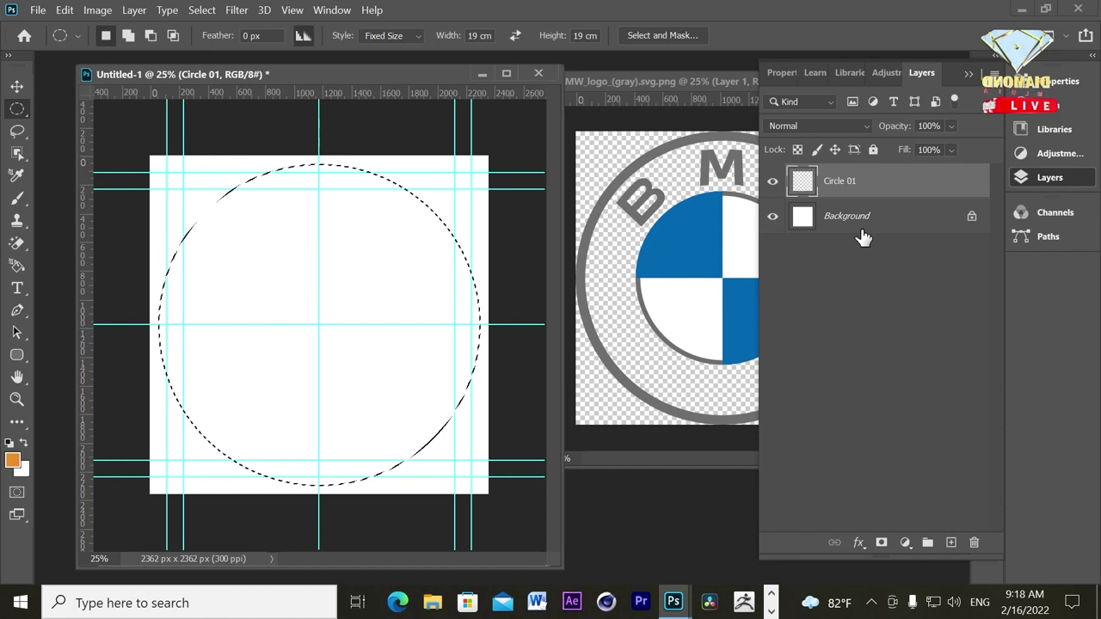
{"action": "left_click", "coordinate": [662, 275]}
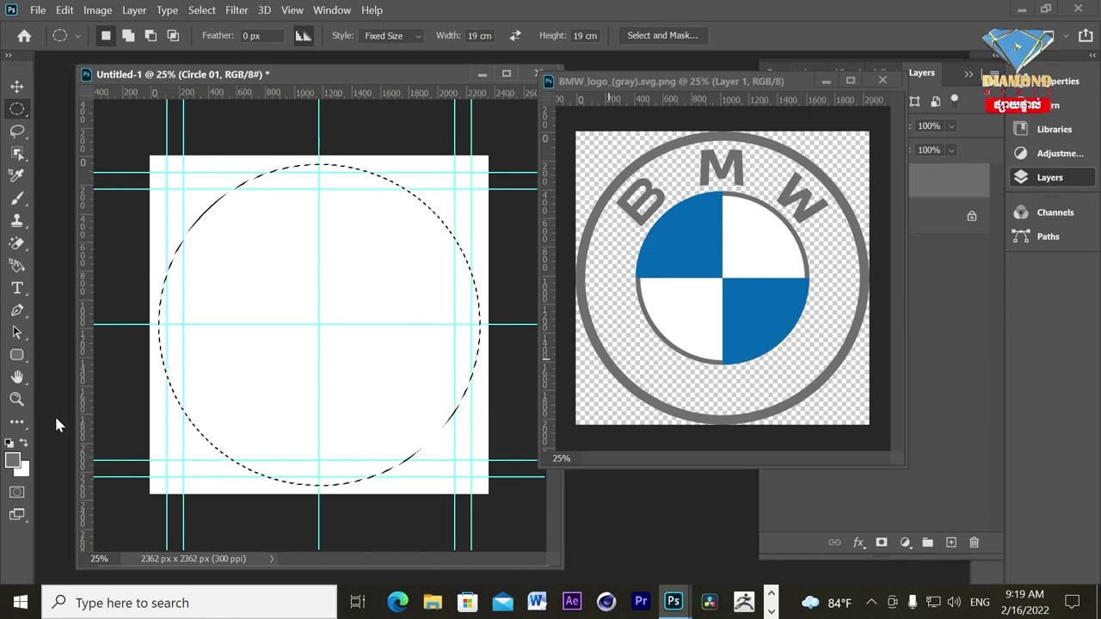
Sample the logo's grey ring colour with the Eyedropper Tool.
{"action": "left_click", "coordinate": [17, 422]}
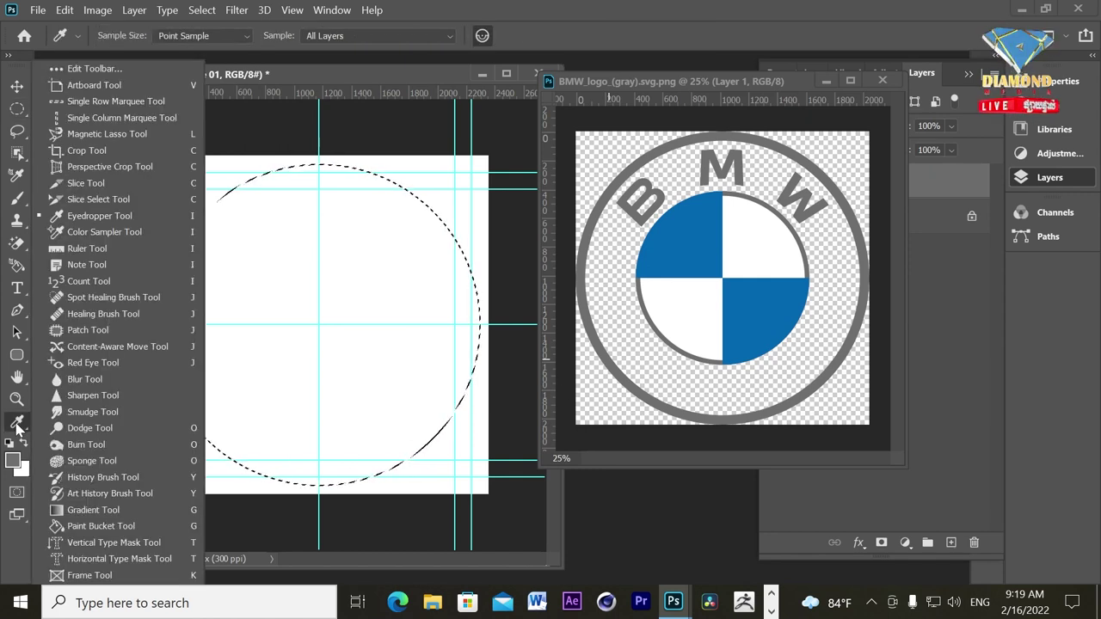
{"action": "left_click", "coordinate": [18, 425]}
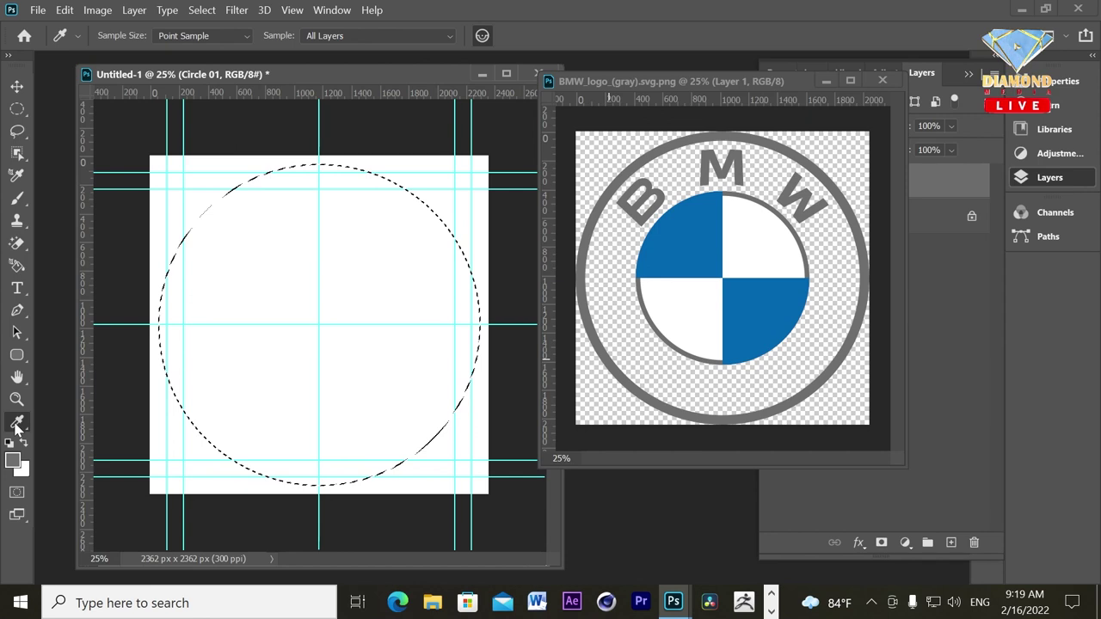
{"action": "left_click", "coordinate": [18, 426]}
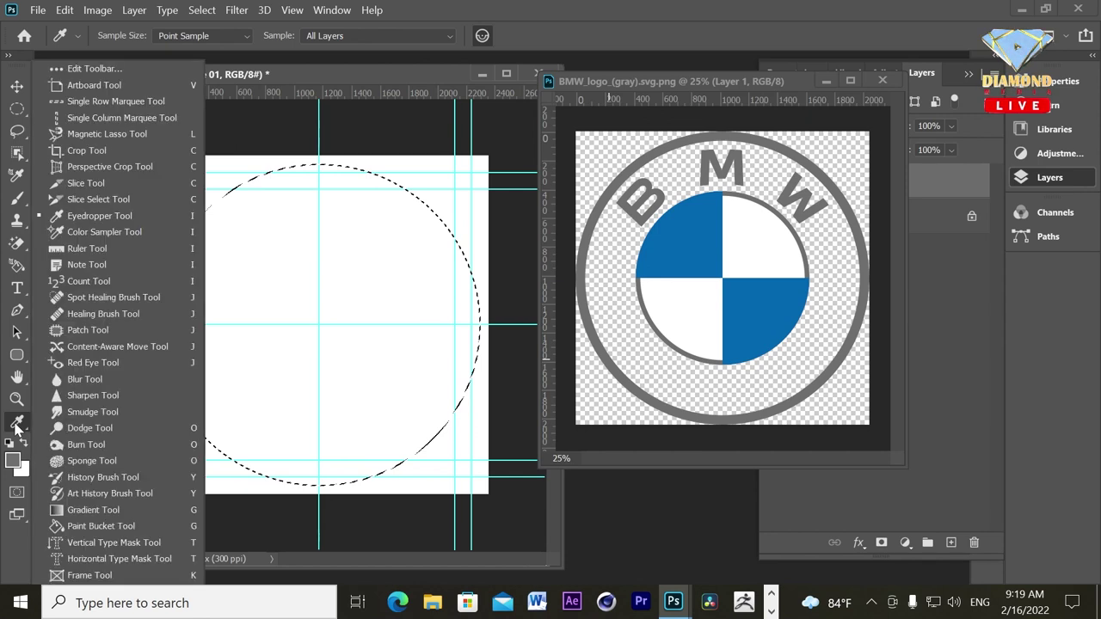
{"action": "left_click", "coordinate": [62, 218]}
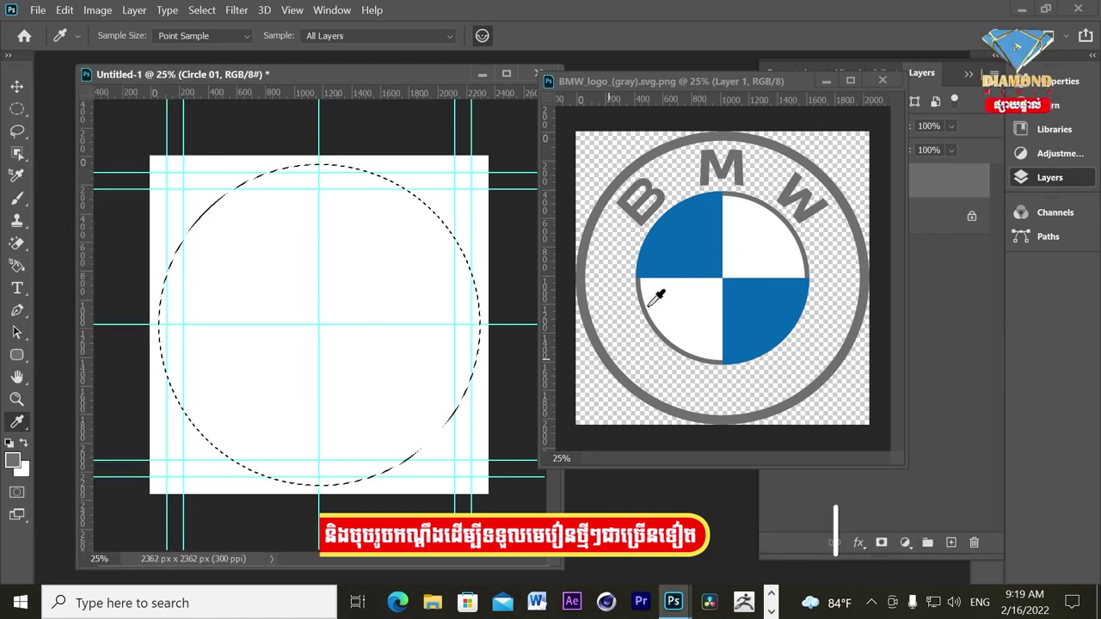
{"action": "left_click", "coordinate": [679, 249]}
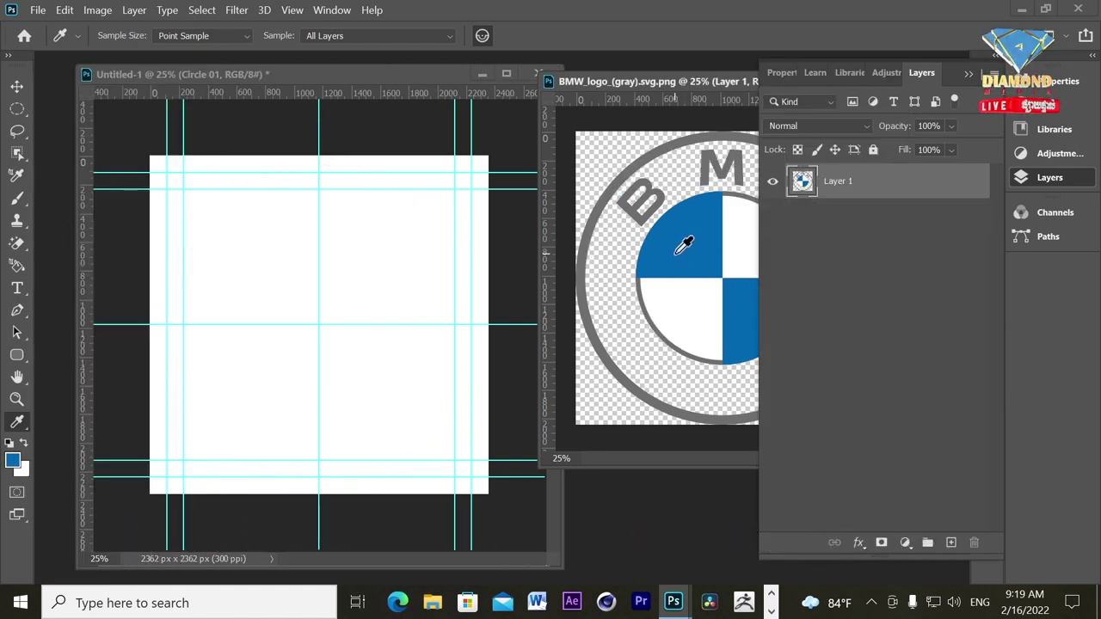
{"action": "left_click", "coordinate": [714, 411]}
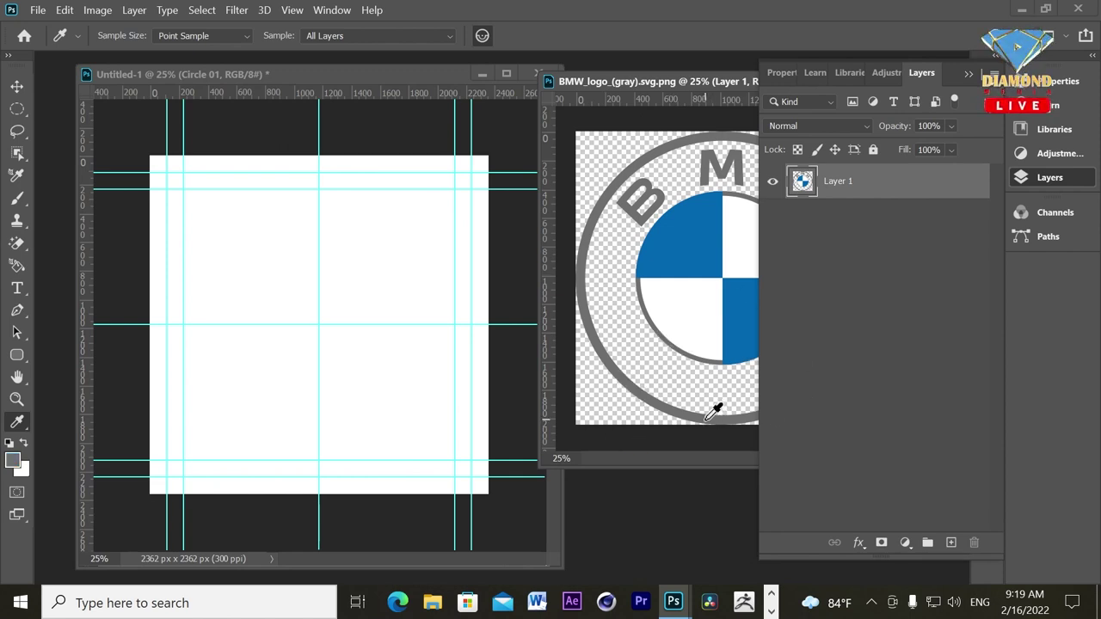
Copy hex 6f6f6f from the foreground Color Picker, cancel, and return to Untitled-1.
{"action": "left_click", "coordinate": [13, 461]}
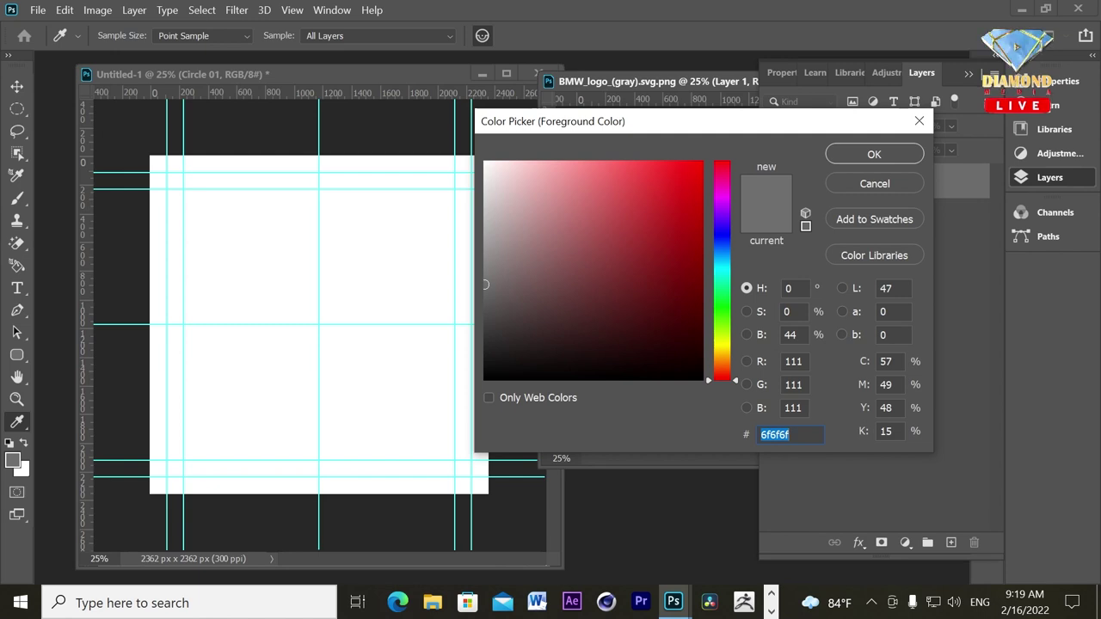
{"action": "right_click", "coordinate": [774, 434]}
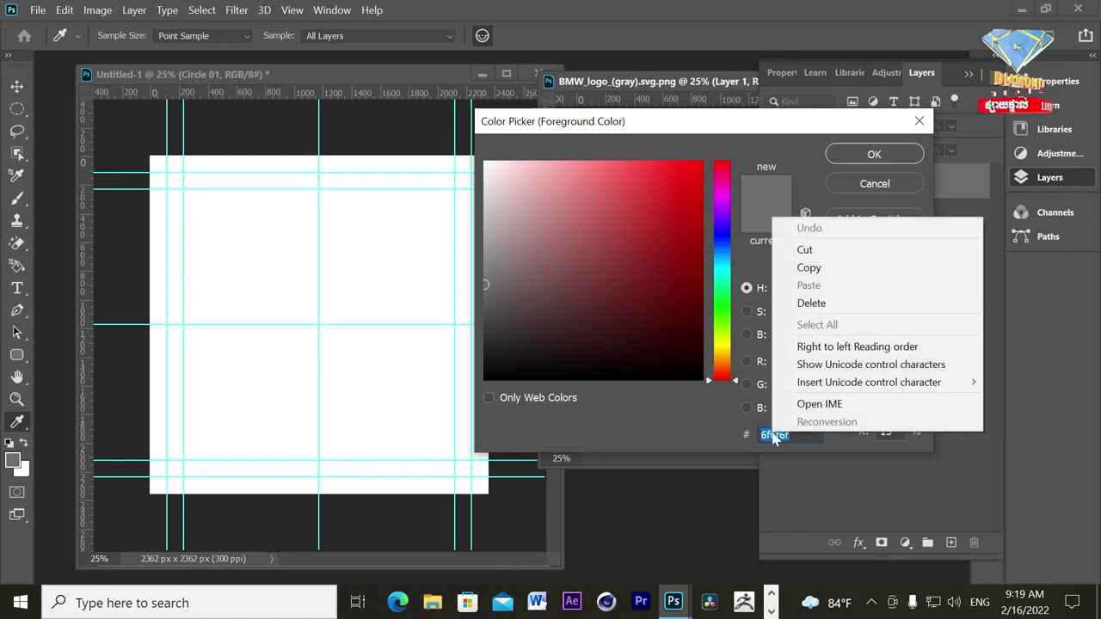
{"action": "left_click", "coordinate": [808, 267]}
{"action": "left_click", "coordinate": [873, 154]}
{"action": "left_click", "coordinate": [353, 79]}
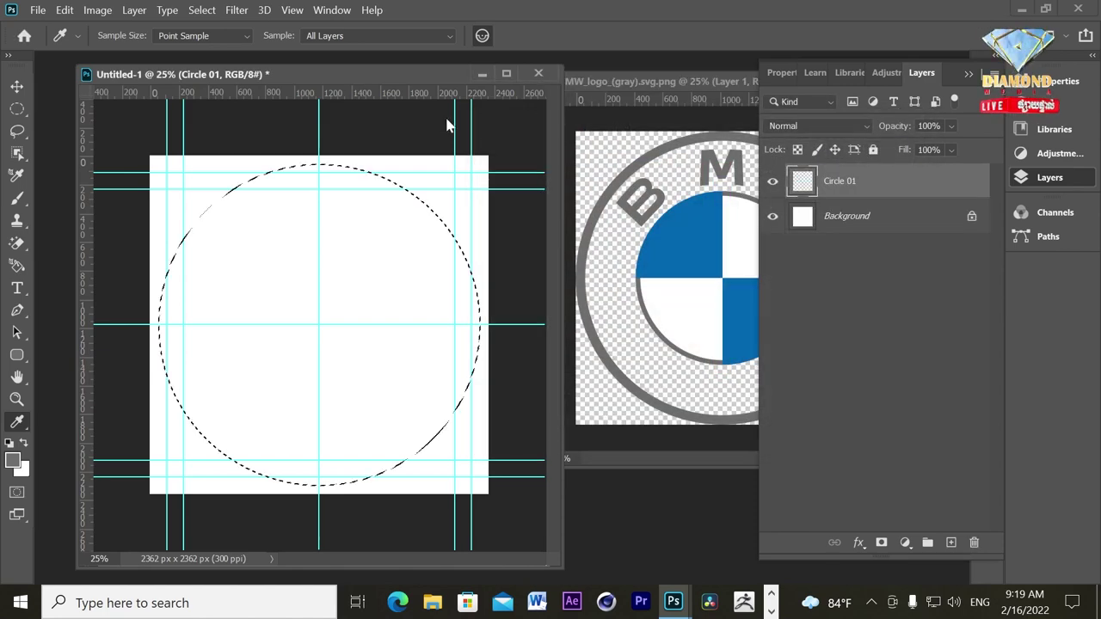
{"action": "left_click", "coordinate": [65, 10]}
Stroke the circle selection with grey 6f6f6f at 15 px width.
{"action": "left_click", "coordinate": [112, 275]}
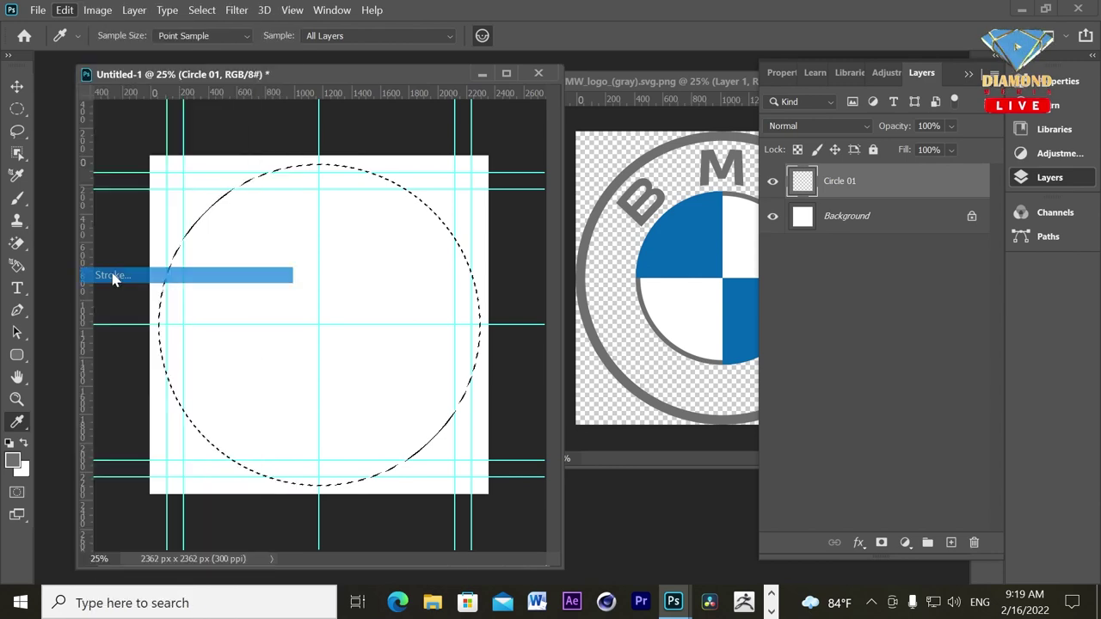
{"action": "left_click", "coordinate": [361, 166]}
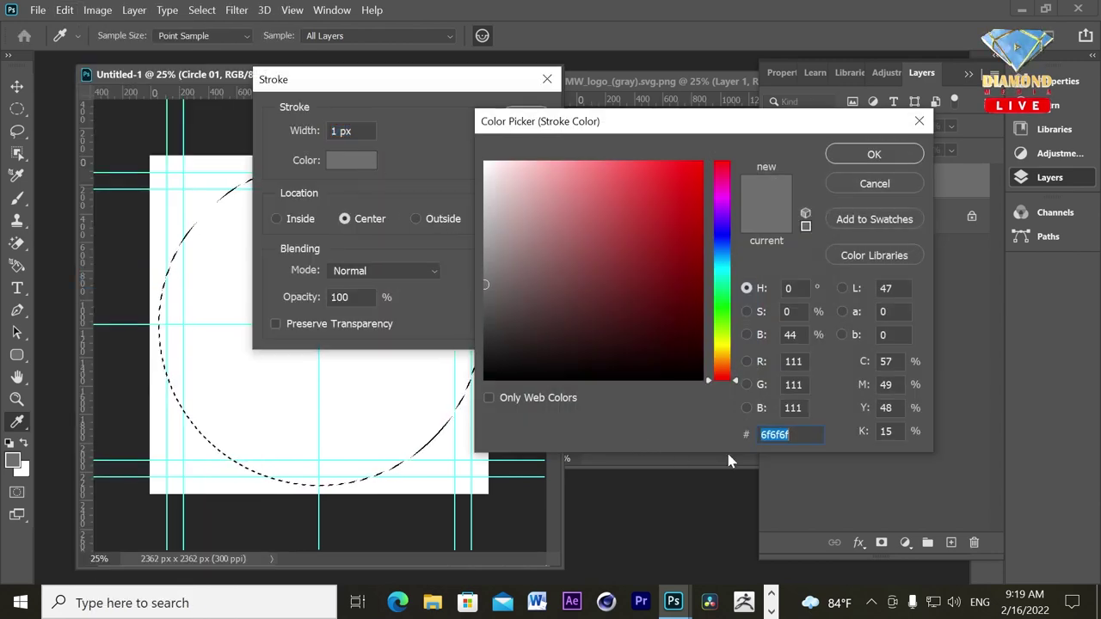
{"action": "left_click", "coordinate": [860, 441]}
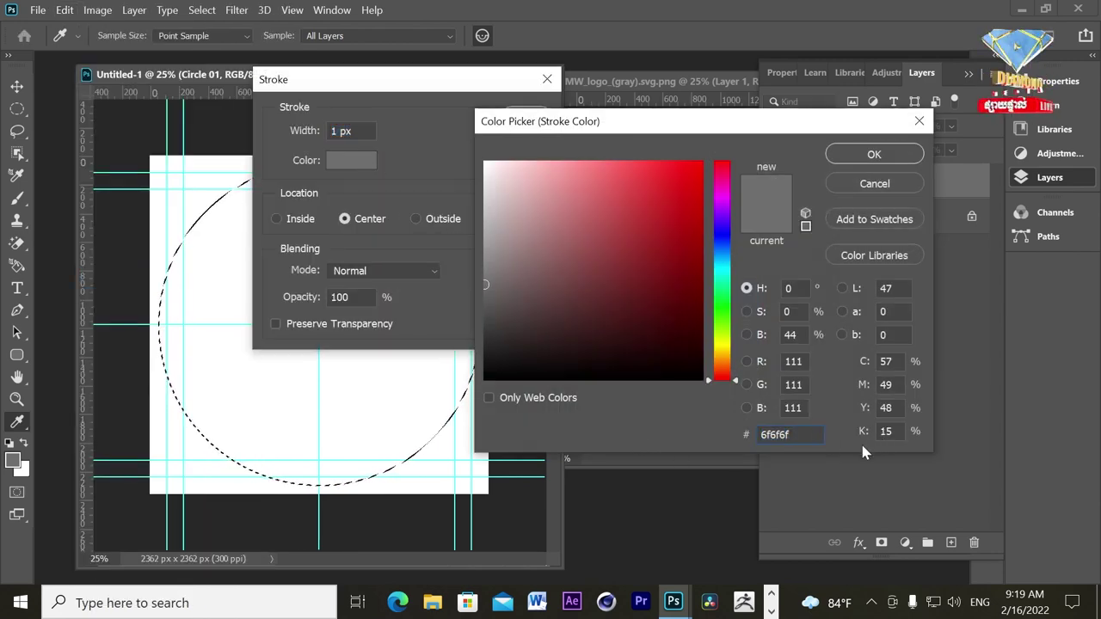
{"action": "left_click", "coordinate": [874, 155]}
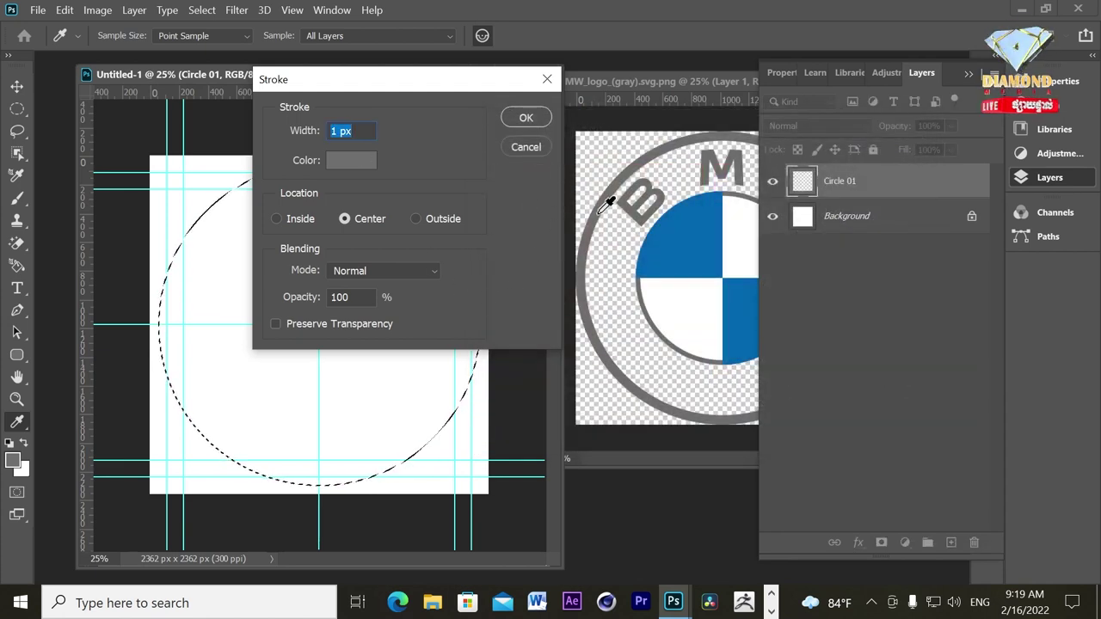
{"action": "type", "text": "15"}
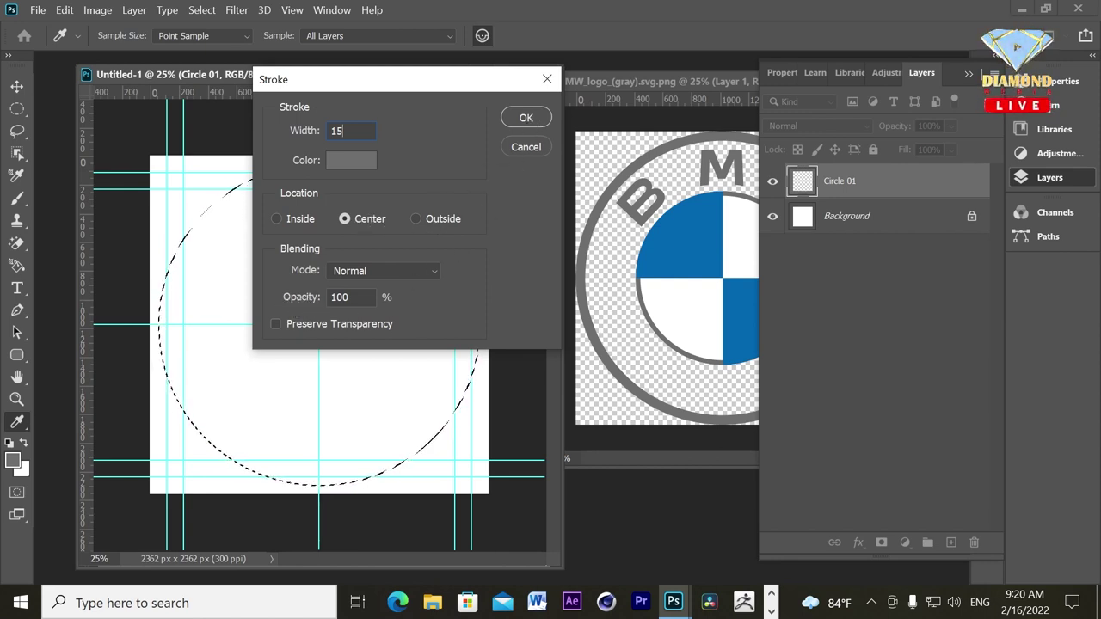
{"action": "left_click", "coordinate": [525, 120]}
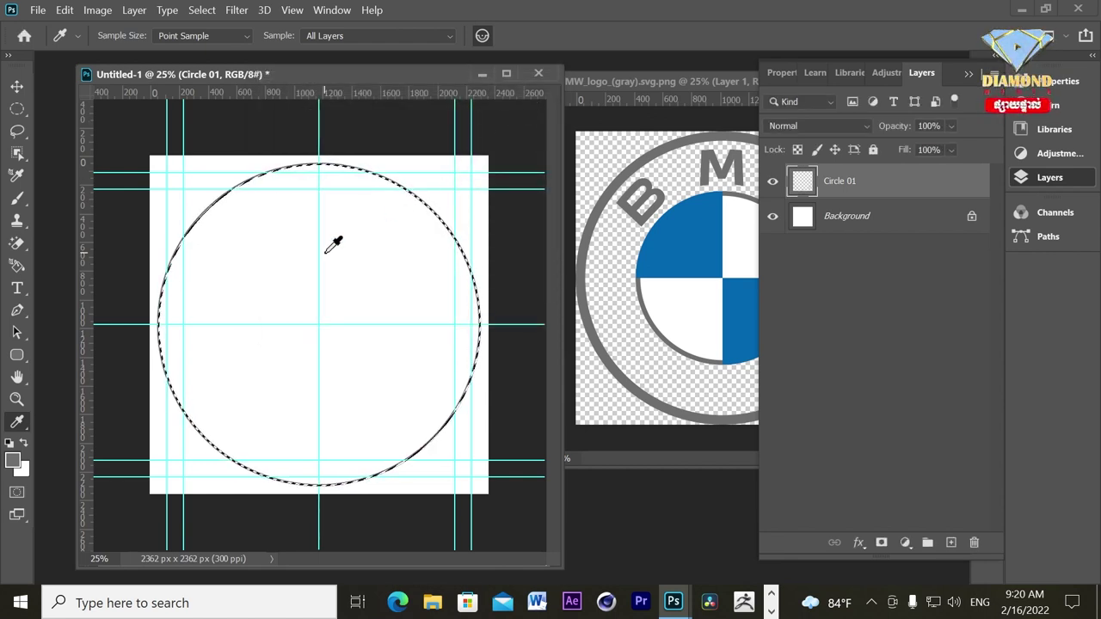
Undo the 15 px stroke and re-stroke the circle at 40 px.
{"action": "key", "text": "ctrl+z"}
{"action": "left_click", "coordinate": [64, 10]}
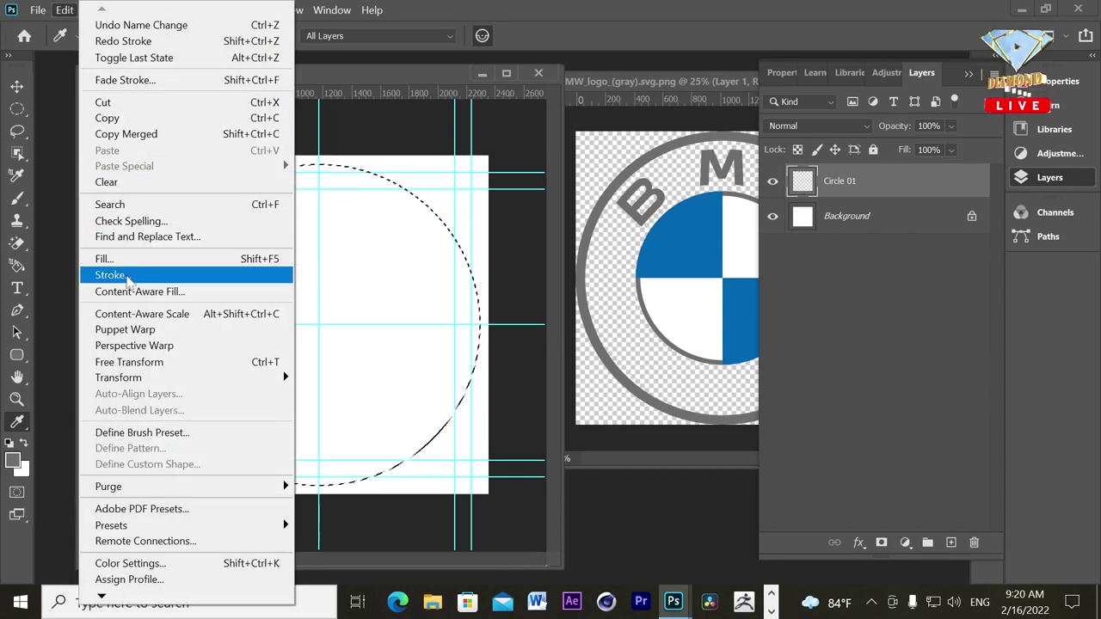
{"action": "left_click", "coordinate": [120, 274]}
{"action": "type", "text": "40"}
{"action": "key", "text": "Return"}
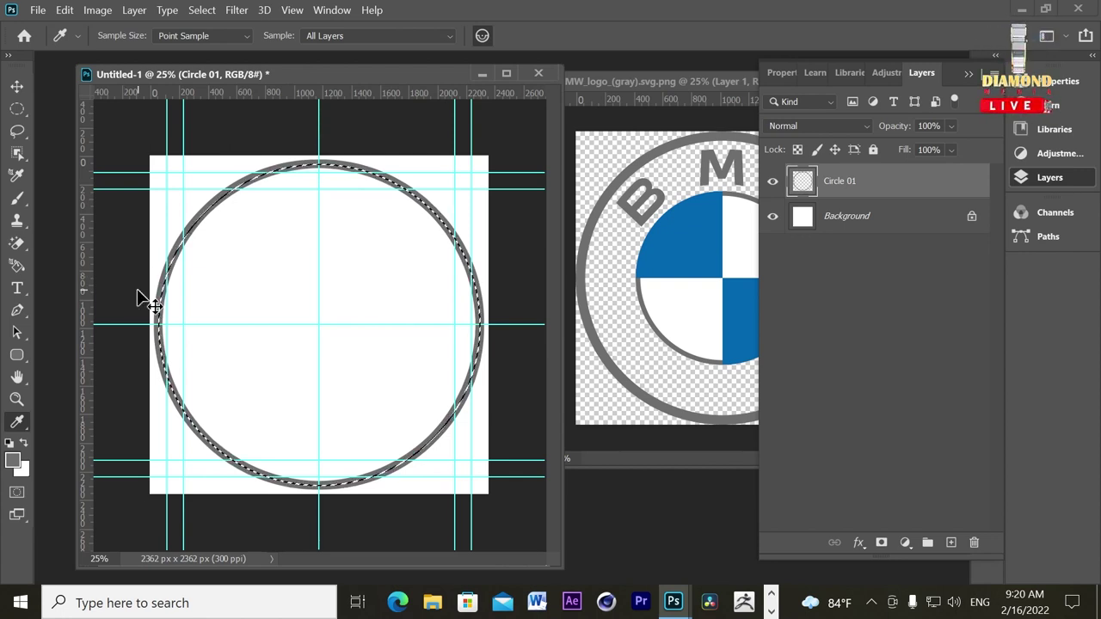
Deselect the circle and bring the BMW reference window forward beside Untitled-1.
{"action": "left_click", "coordinate": [201, 10]}
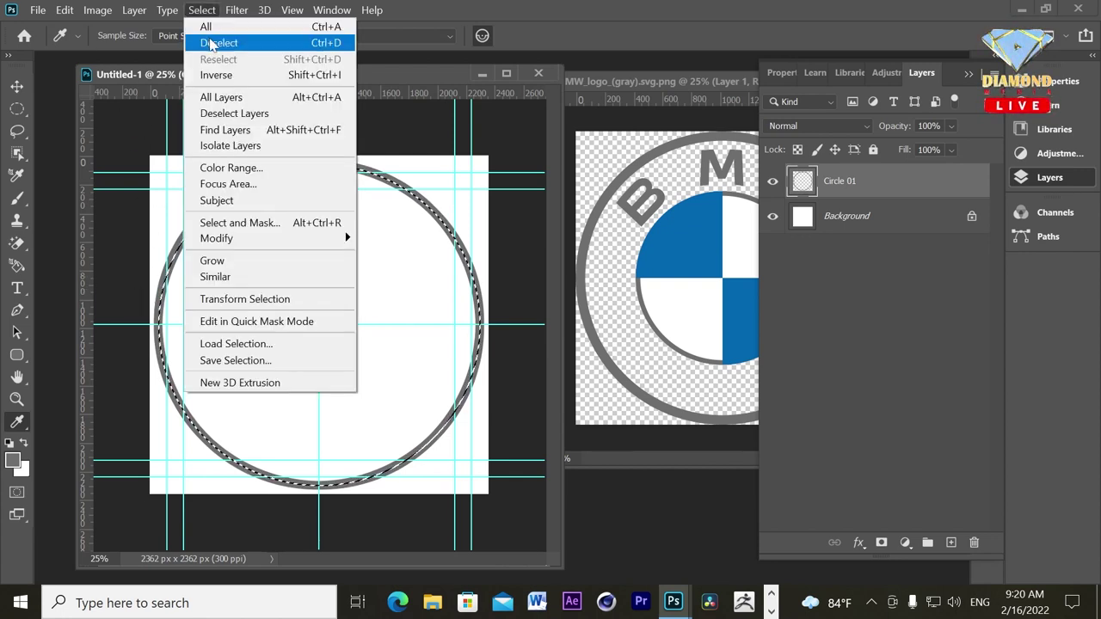
{"action": "left_click", "coordinate": [212, 43]}
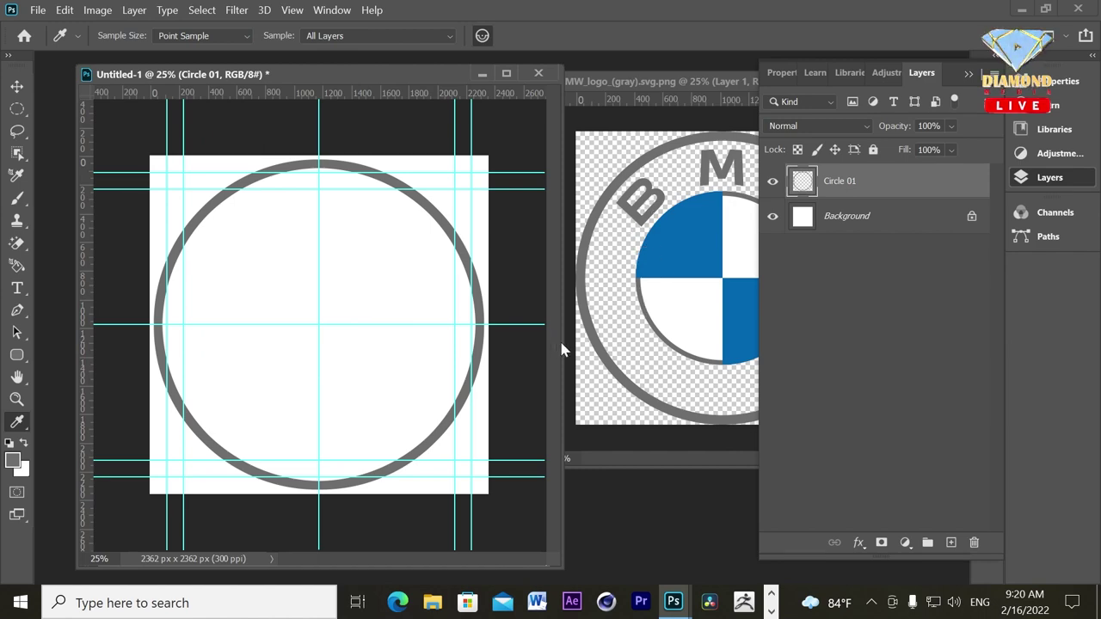
{"action": "left_click", "coordinate": [645, 81]}
{"action": "mouse_move", "coordinate": [645, 81]}
{"action": "left_mouse_down"}
{"action": "mouse_move", "coordinate": [530, 100]}
{"action": "mouse_move", "coordinate": [617, 120]}
{"action": "left_mouse_up"}
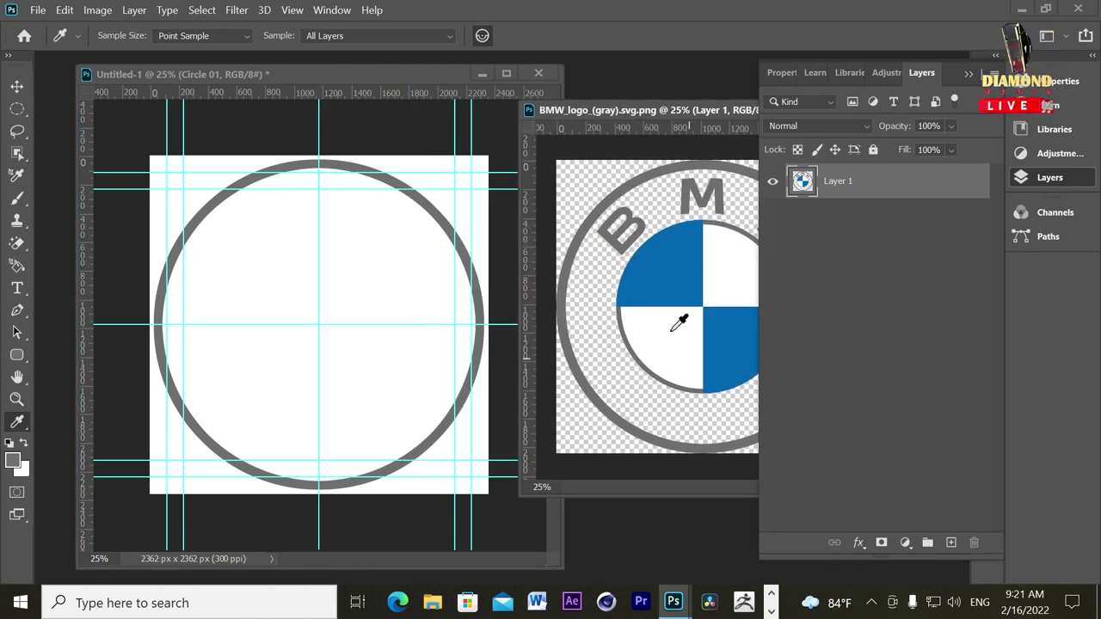
Switch to the Elliptical Marquee with a fixed 10 cm by 10 cm size.
{"action": "left_click", "coordinate": [17, 110]}
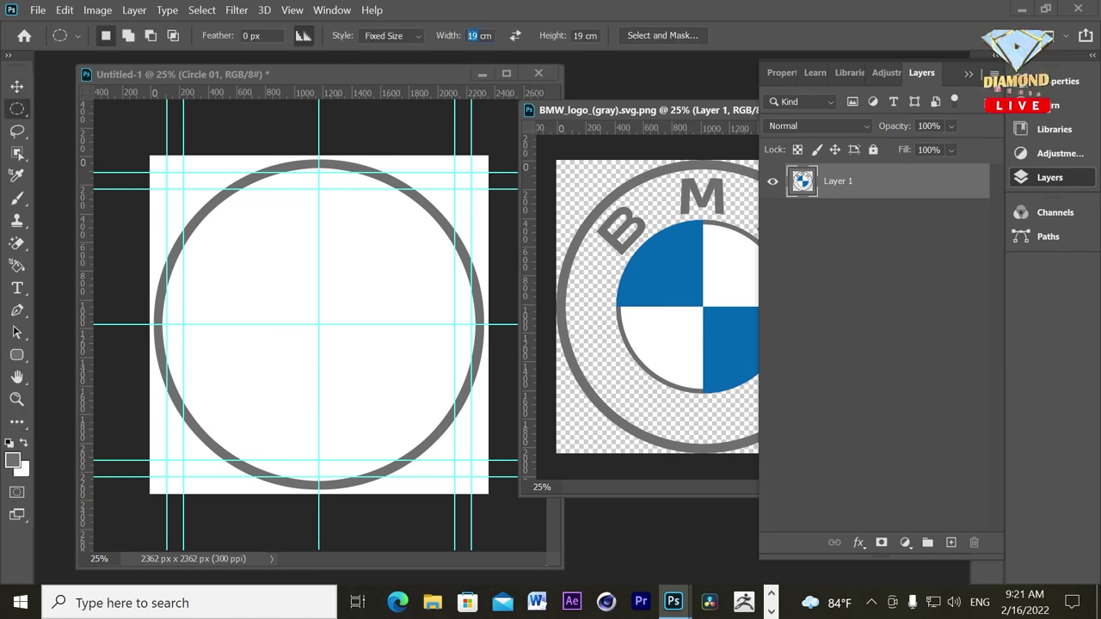
{"action": "type", "text": "10"}
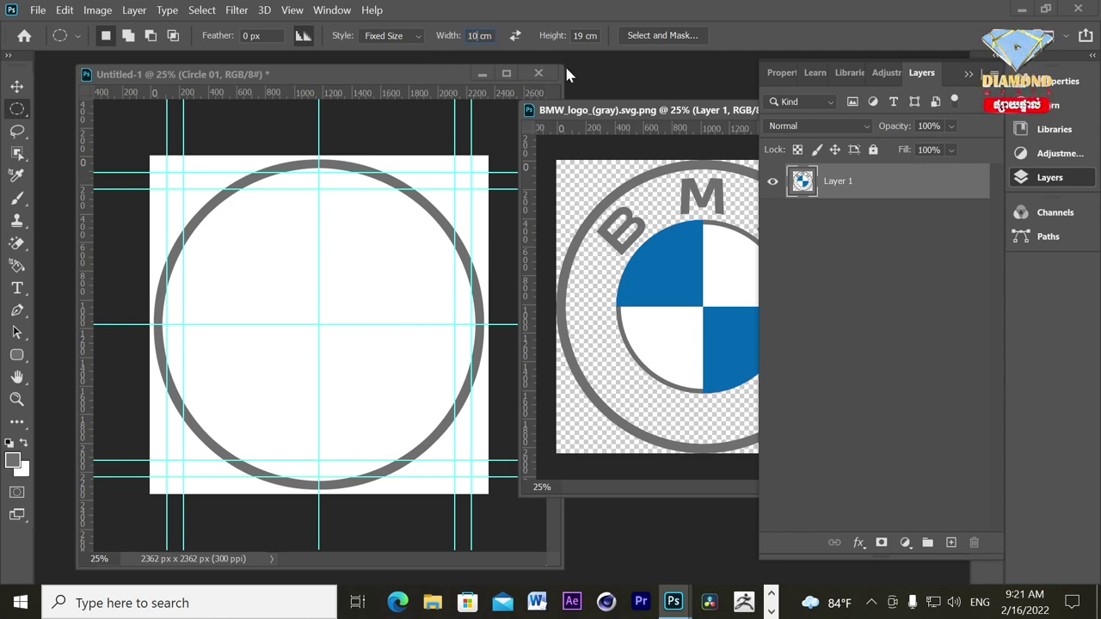
{"action": "key", "text": "Tab"}
{"action": "type", "text": "10"}
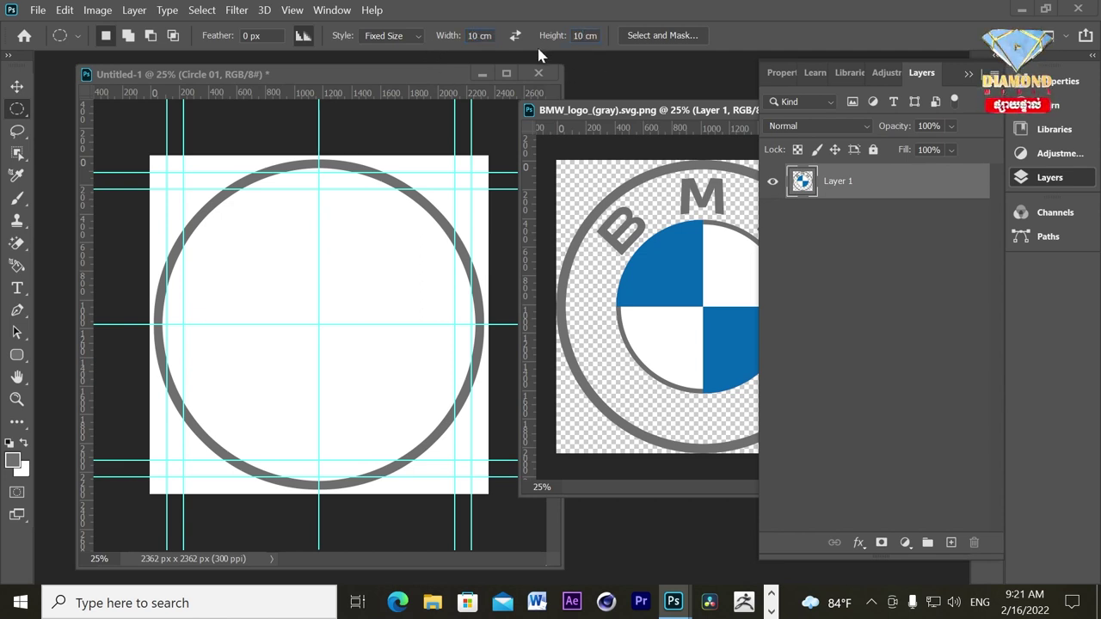
{"action": "left_click", "coordinate": [220, 278]}
Change the fixed circle size from 10 cm to 12 cm and place a 12 cm circular selection.
{"action": "left_click_drag", "start_coordinate": [351, 354], "coordinate": [311, 324]}
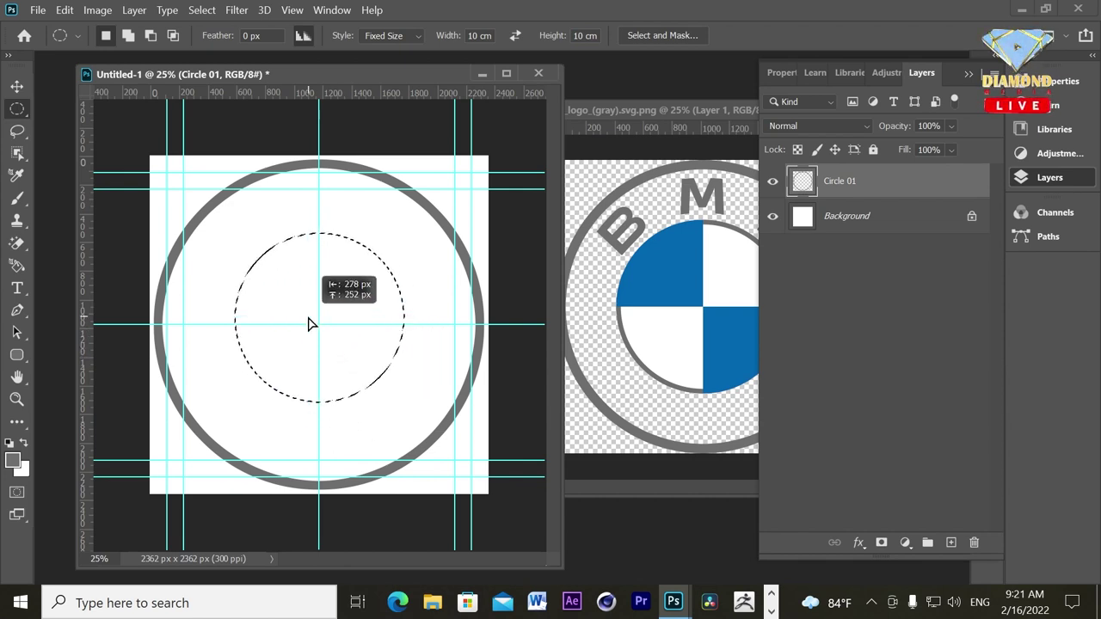
{"action": "left_click", "coordinate": [475, 36]}
{"action": "type", "text": "12"}
{"action": "key", "text": "Tab"}
{"action": "type", "text": "12"}
{"action": "left_click", "coordinate": [314, 201]}
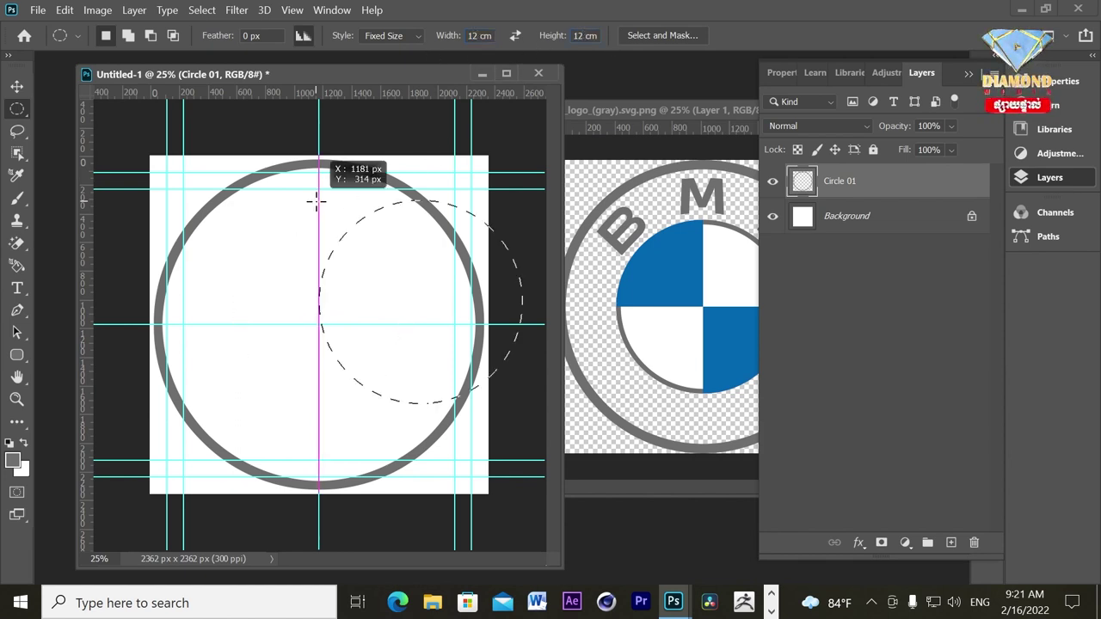
Centre the 12 cm selection in the gray ring, commit Transform Selection, and add a layer.
{"action": "left_click_drag", "start_coordinate": [364, 276], "coordinate": [274, 291]}
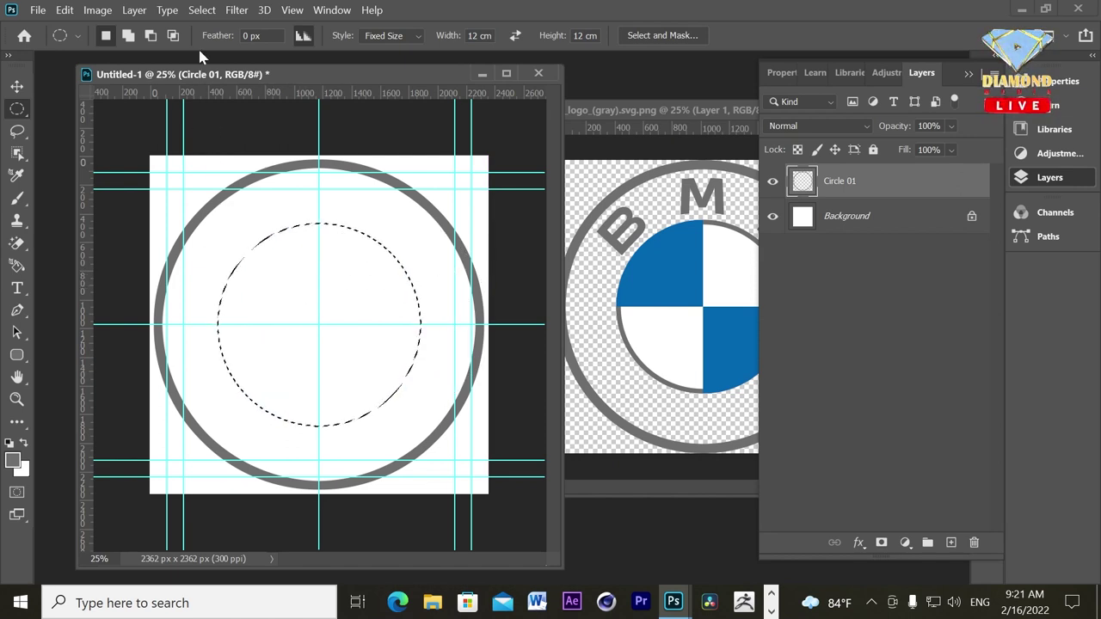
{"action": "left_click", "coordinate": [201, 9]}
{"action": "left_click", "coordinate": [250, 299]}
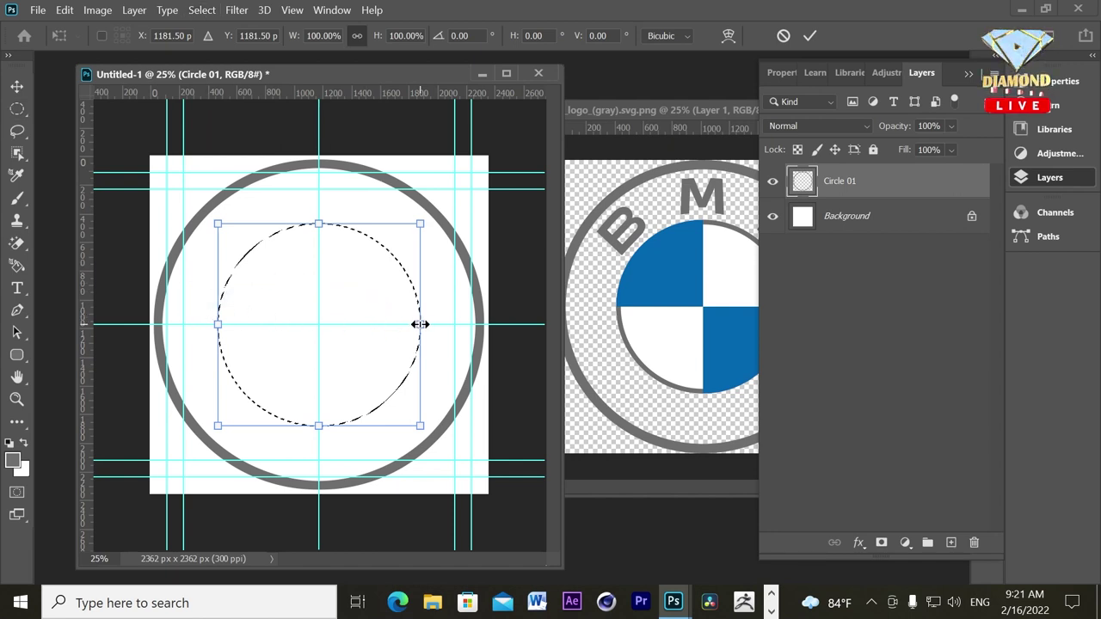
{"action": "key", "text": "Return"}
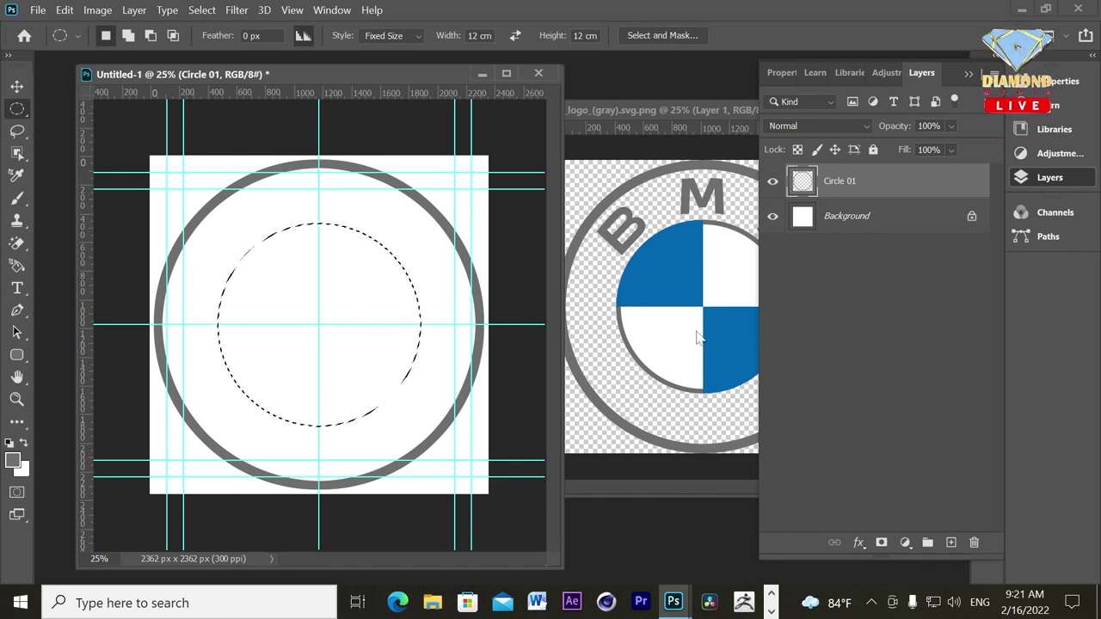
{"action": "left_click", "coordinate": [950, 542]}
Rename the new layer above Circle 01 to 'Color Circle'.
{"action": "double_click", "coordinate": [839, 182]}
{"action": "type", "text": "Color Circle"}
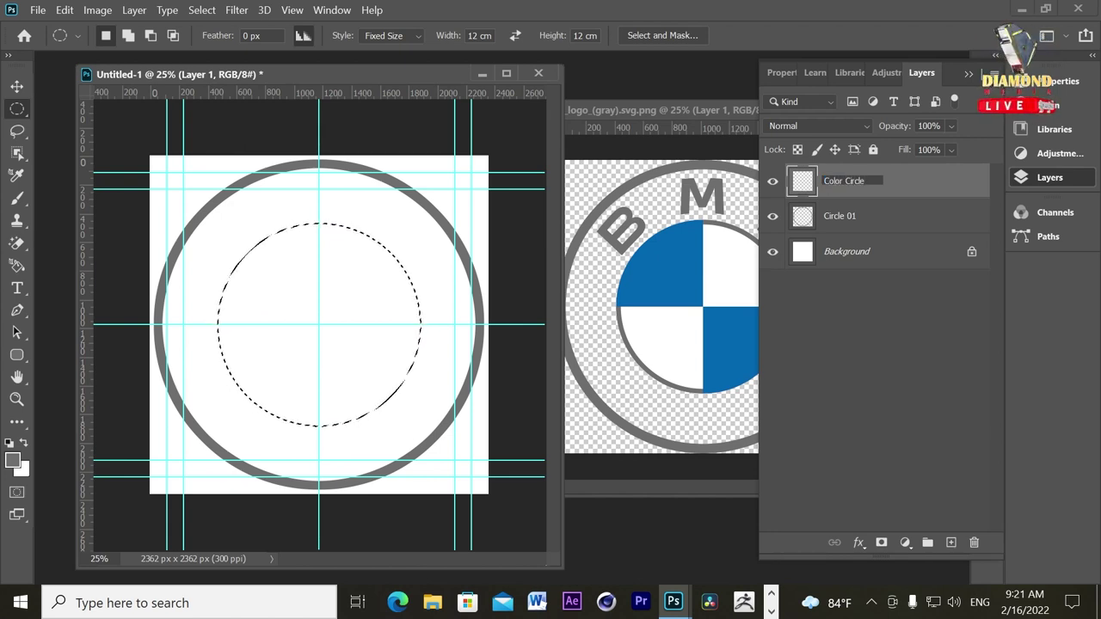
{"action": "key", "text": "Return"}
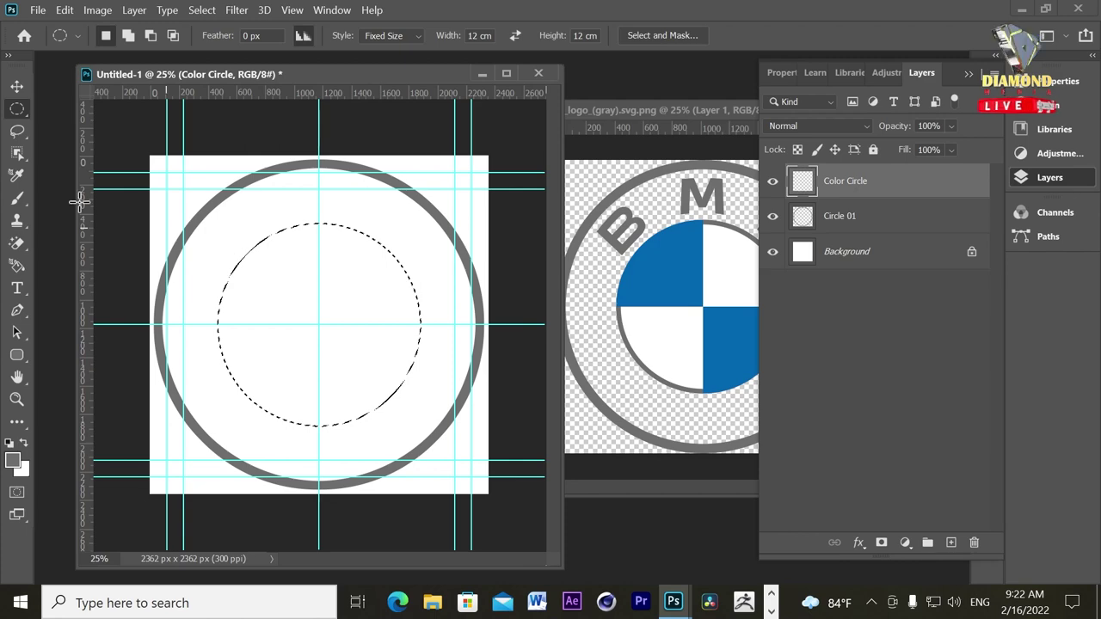
{"action": "left_click", "coordinate": [64, 9]}
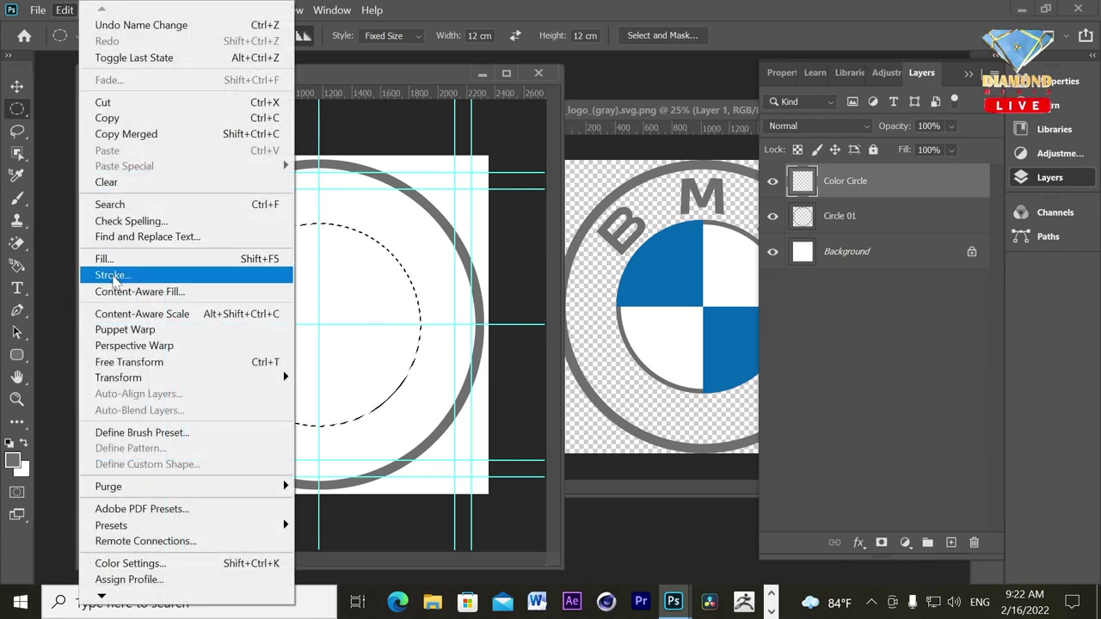
Stroke the 12 cm selection with a 30 px gray ring.
{"action": "left_click", "coordinate": [113, 275]}
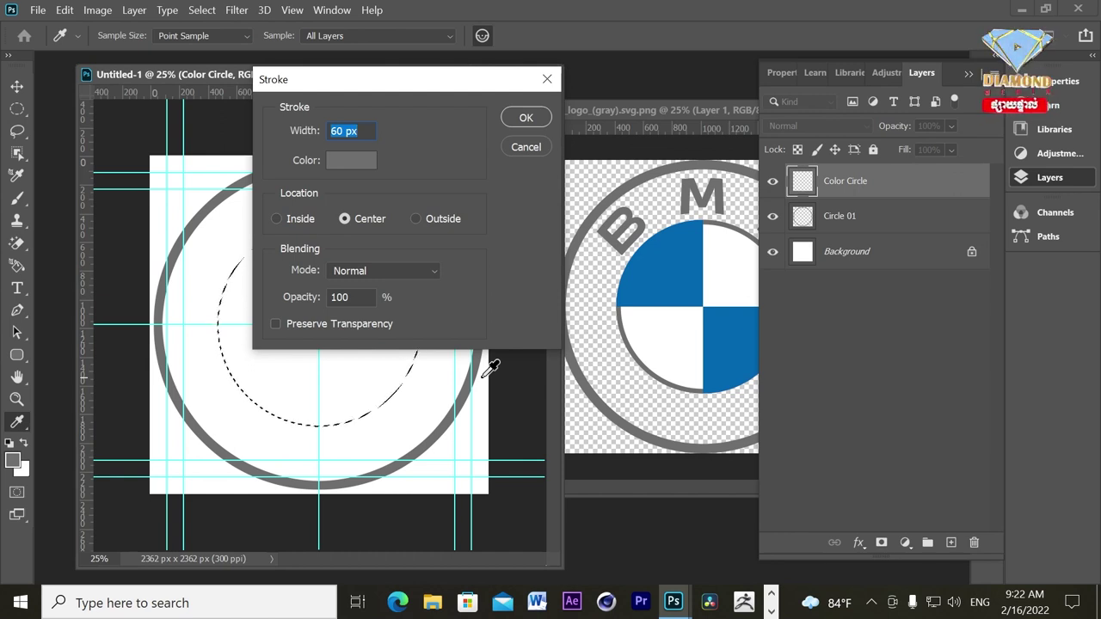
{"action": "type", "text": "30"}
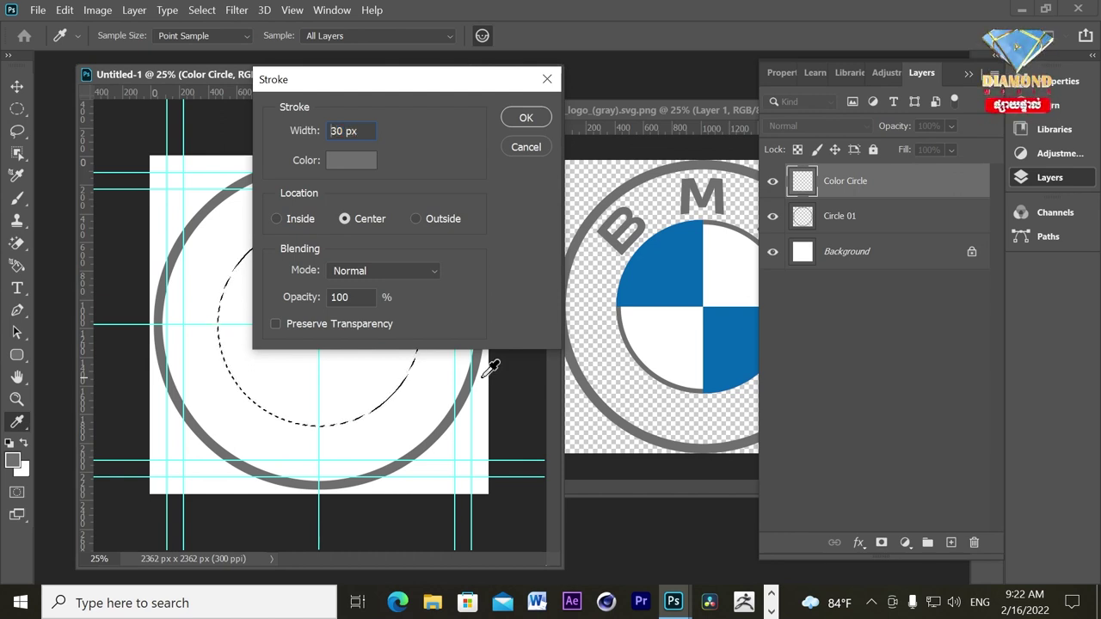
{"action": "key", "text": "Return"}
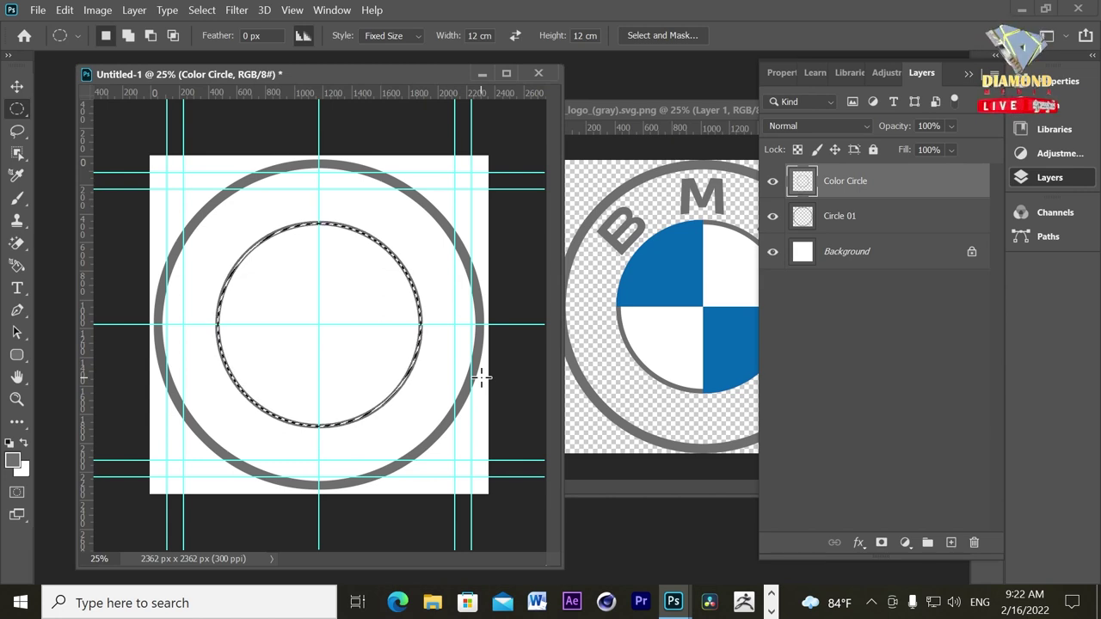
Deselect, then place a fixed-size circular selection aligned with the inner gray ring.
{"action": "key", "text": "ctrl+d"}
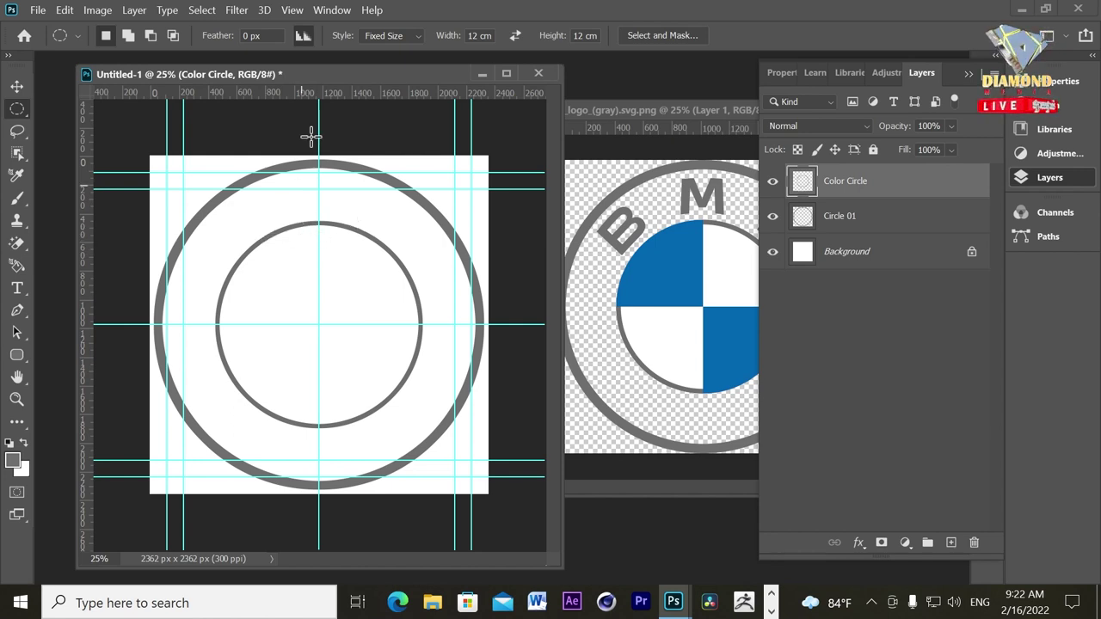
{"action": "left_click", "coordinate": [274, 226]}
{"action": "left_click_drag", "start_coordinate": [376, 305], "coordinate": [314, 307]}
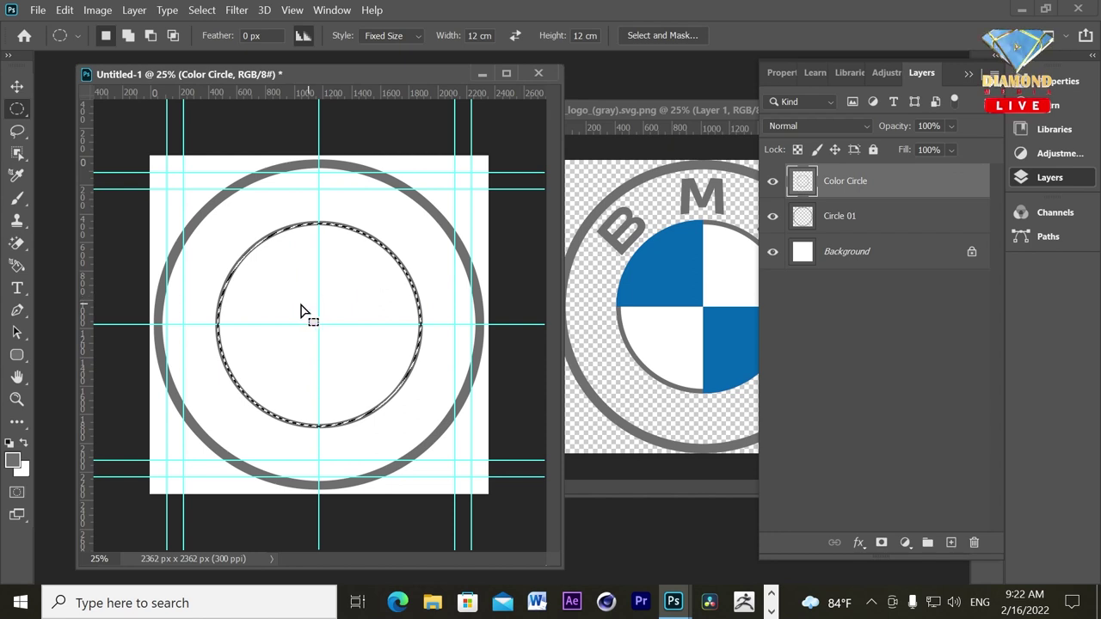
Apply and commit Transform Selection on the inner circle selection.
{"action": "left_click", "coordinate": [201, 10]}
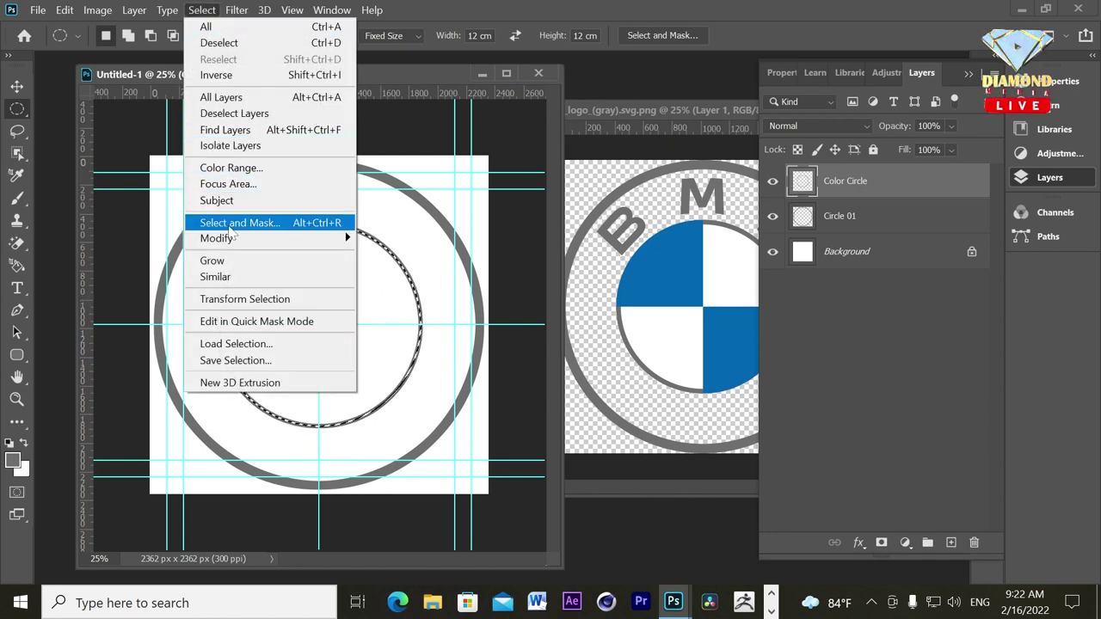
{"action": "left_click", "coordinate": [241, 299]}
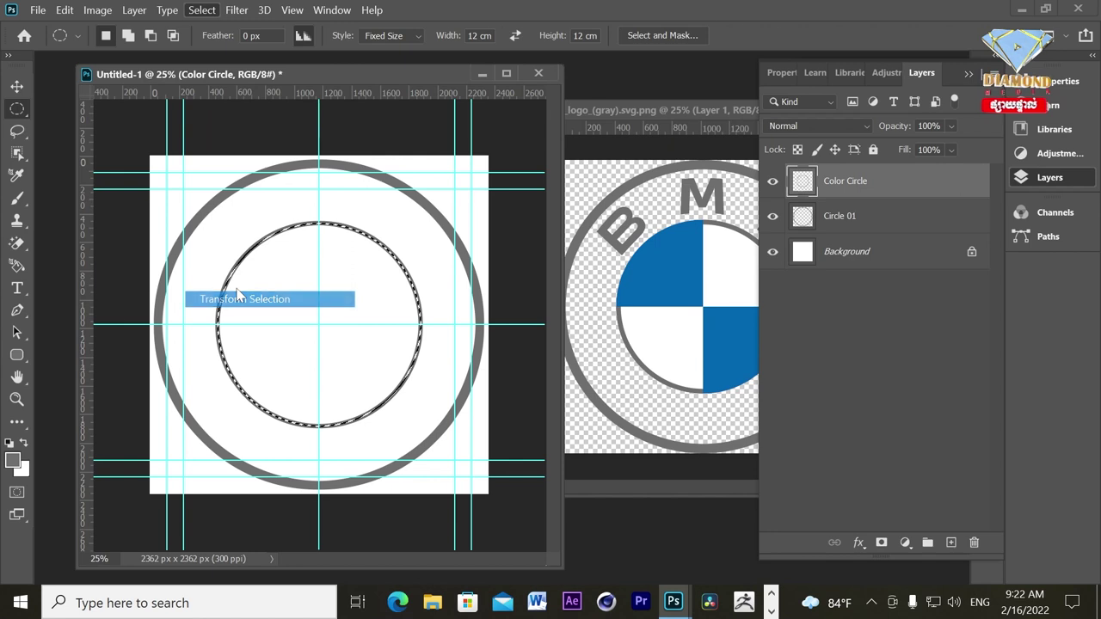
{"action": "key", "text": "Return"}
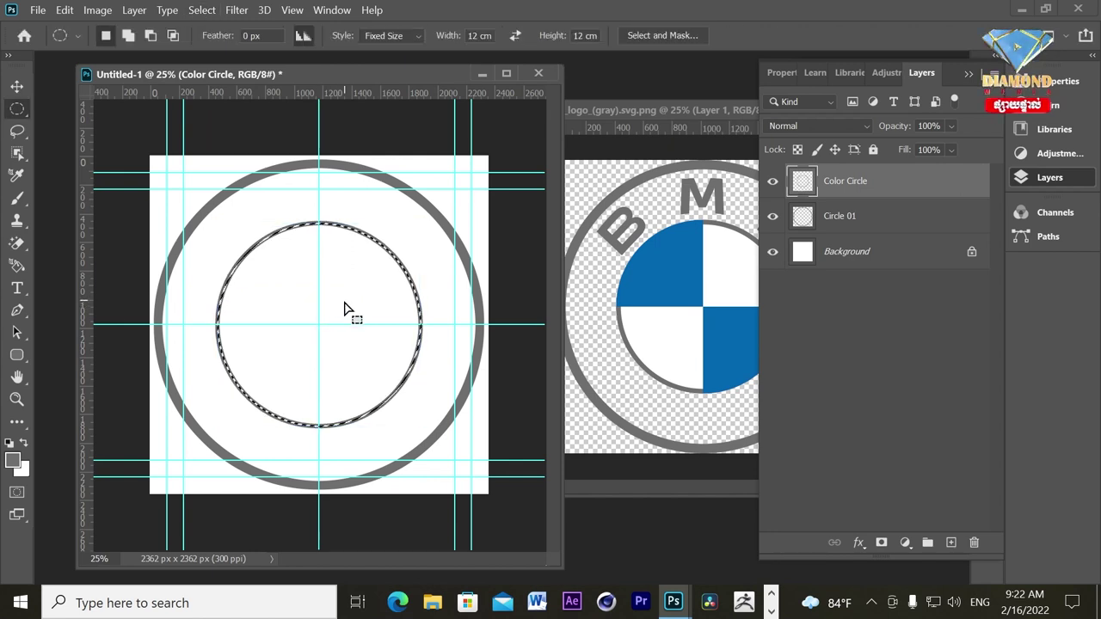
Sample the BMW logo's blue as the foreground colour with the Eyedropper.
{"action": "left_click", "coordinate": [16, 424]}
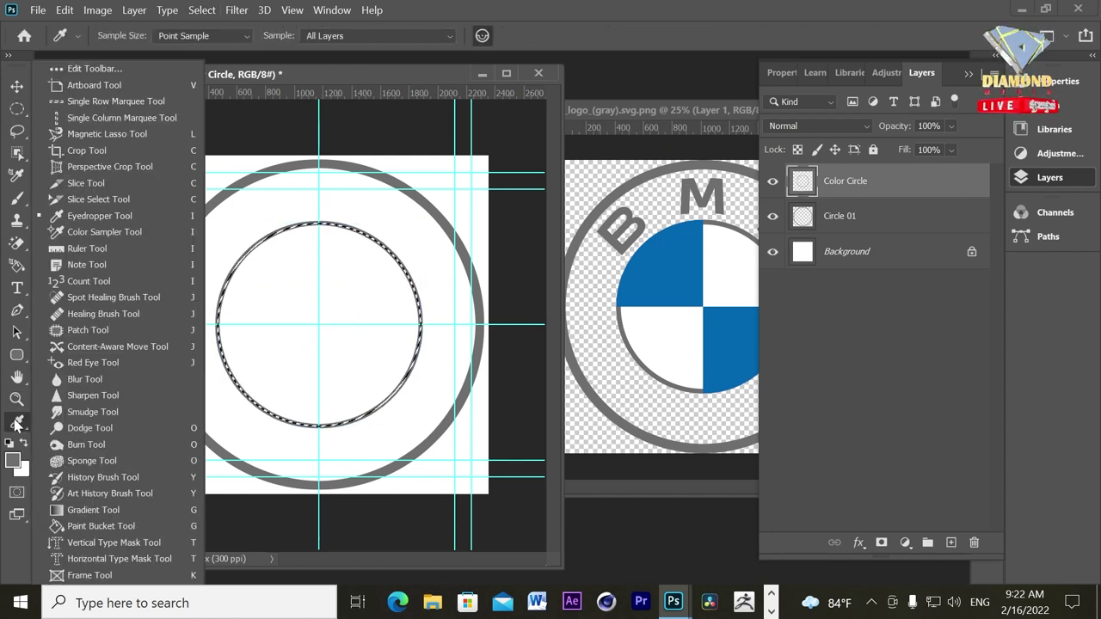
{"action": "left_click", "coordinate": [89, 222]}
{"action": "left_click", "coordinate": [666, 275]}
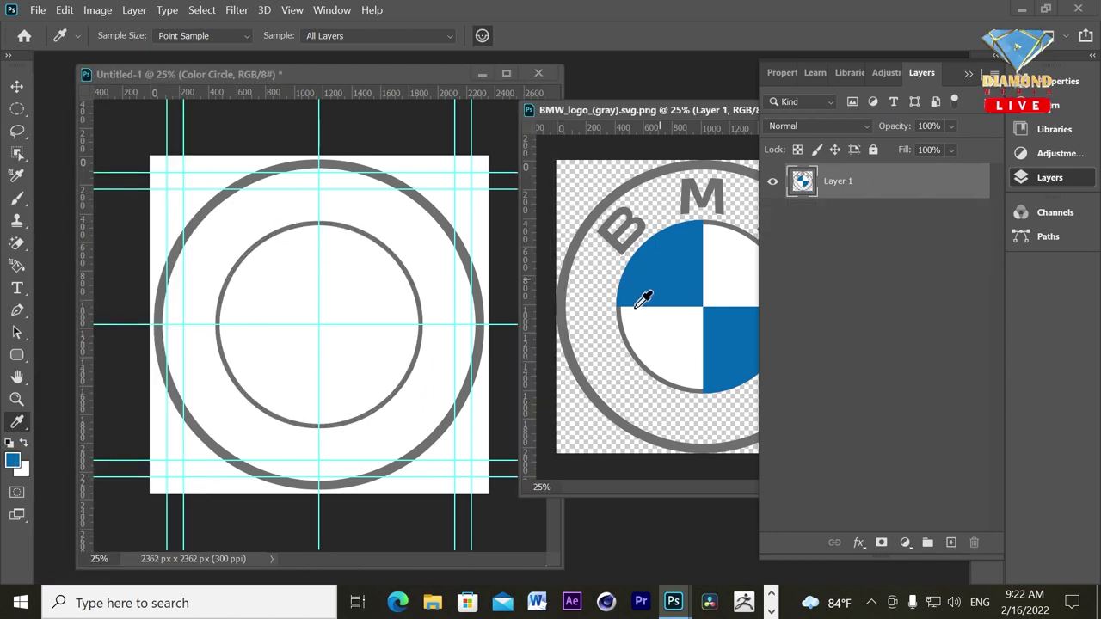
{"action": "left_click", "coordinate": [361, 86]}
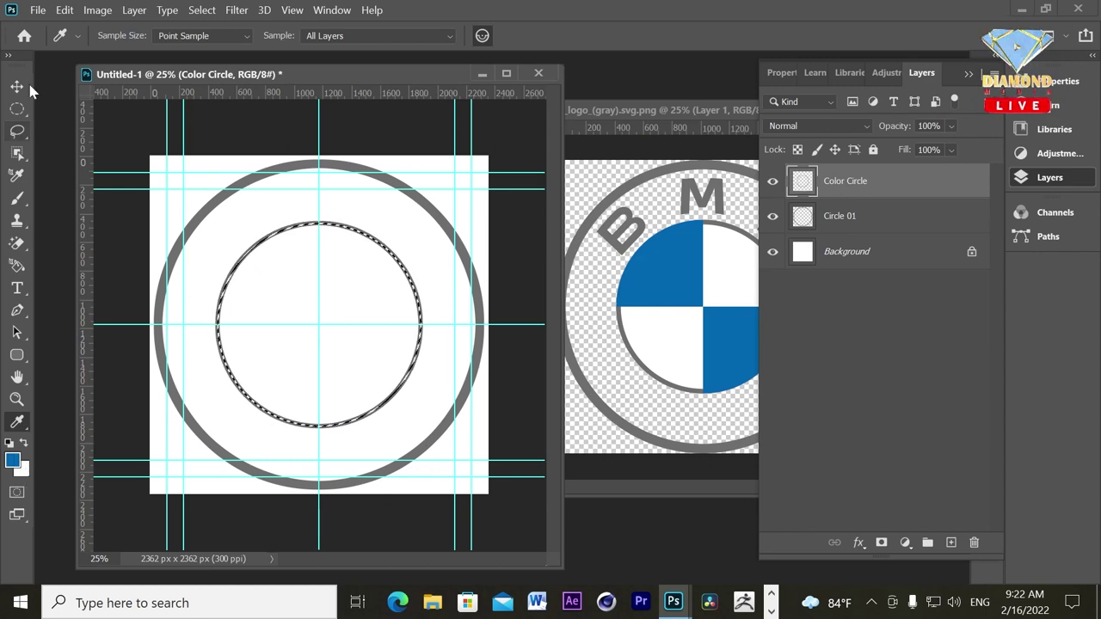
{"action": "left_click", "coordinate": [65, 12]}
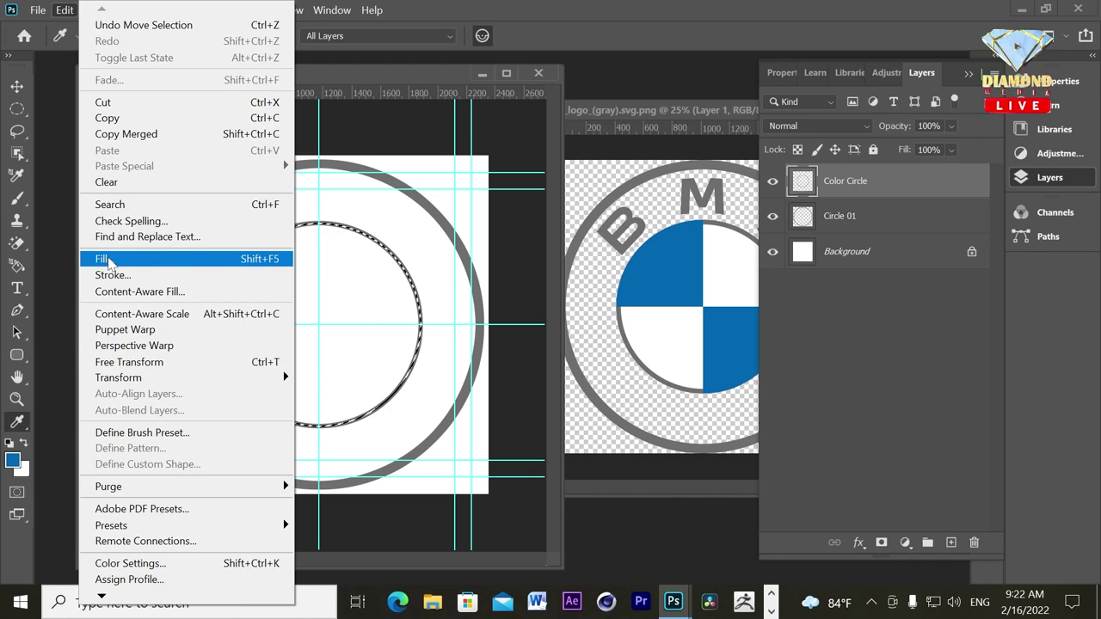
{"action": "left_click", "coordinate": [66, 10]}
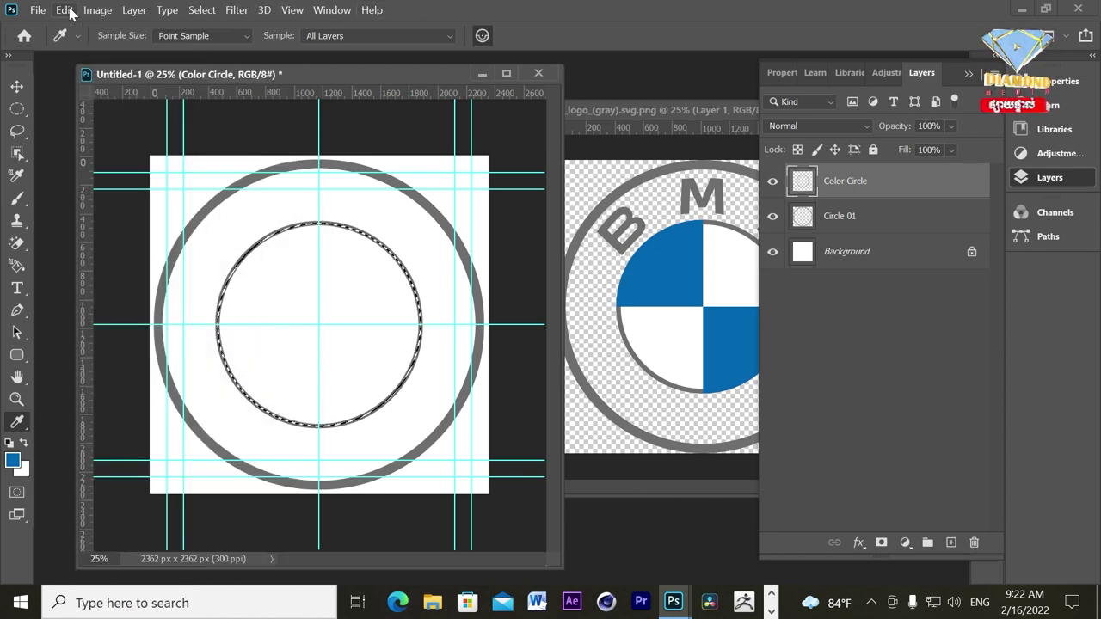
{"action": "left_click", "coordinate": [69, 11]}
{"action": "left_click", "coordinate": [100, 260]}
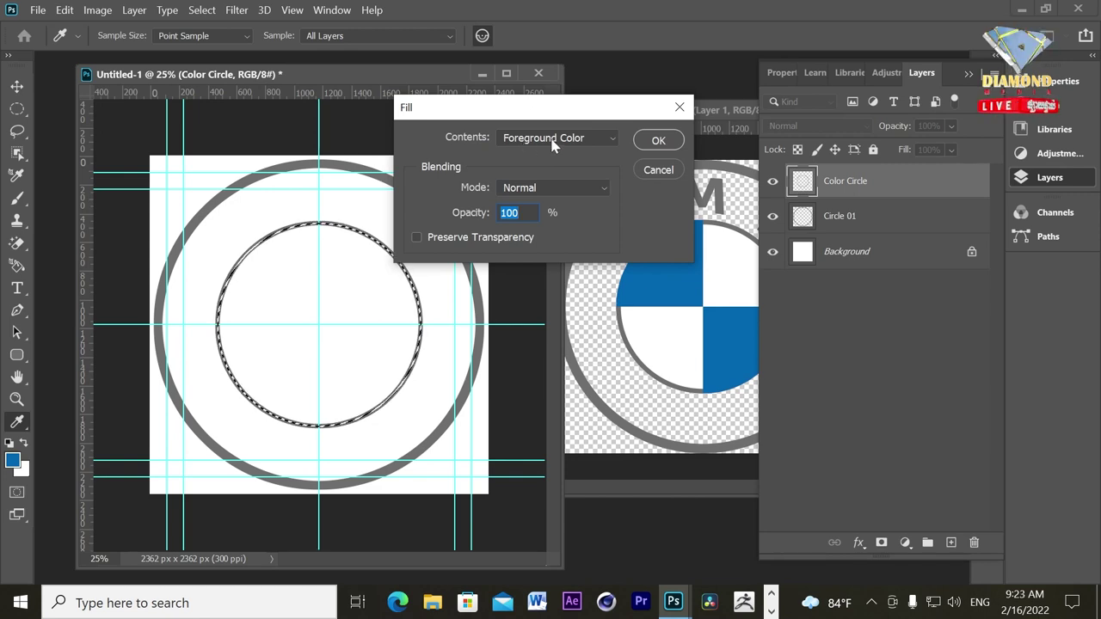
{"action": "left_click", "coordinate": [658, 139]}
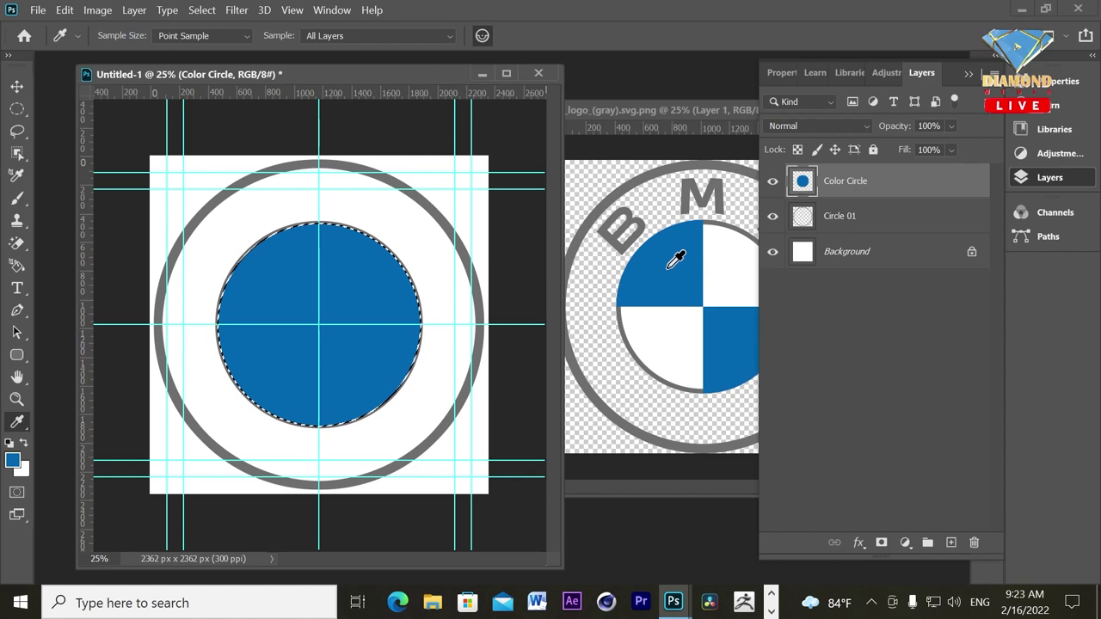
{"action": "key", "text": "ctrl+z"}
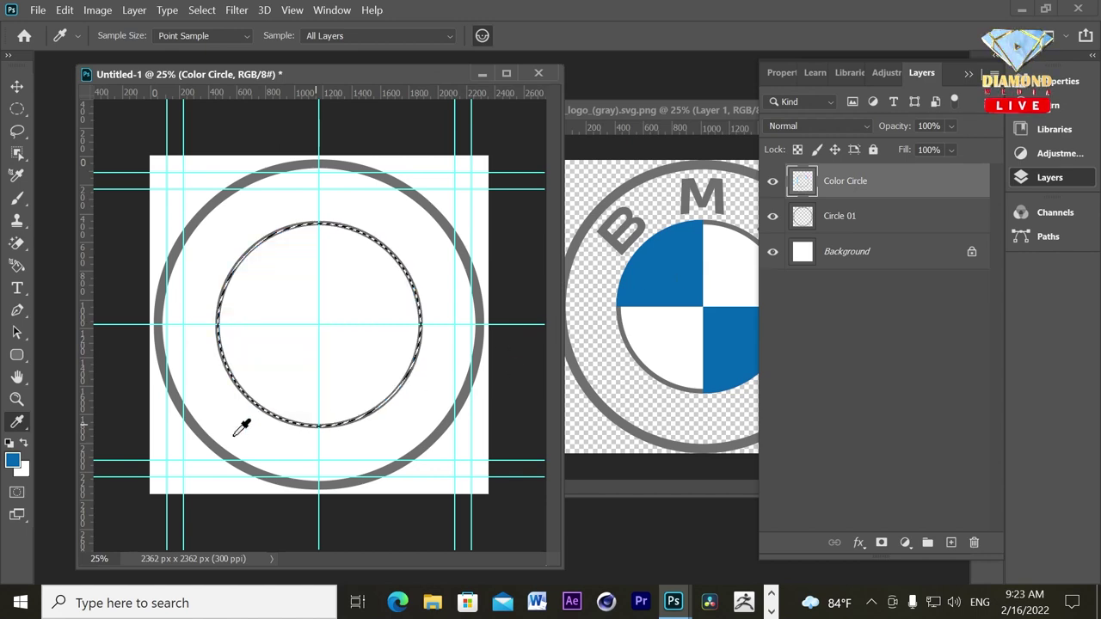
Set the background colour to red in the Color Picker.
{"action": "left_click", "coordinate": [24, 468]}
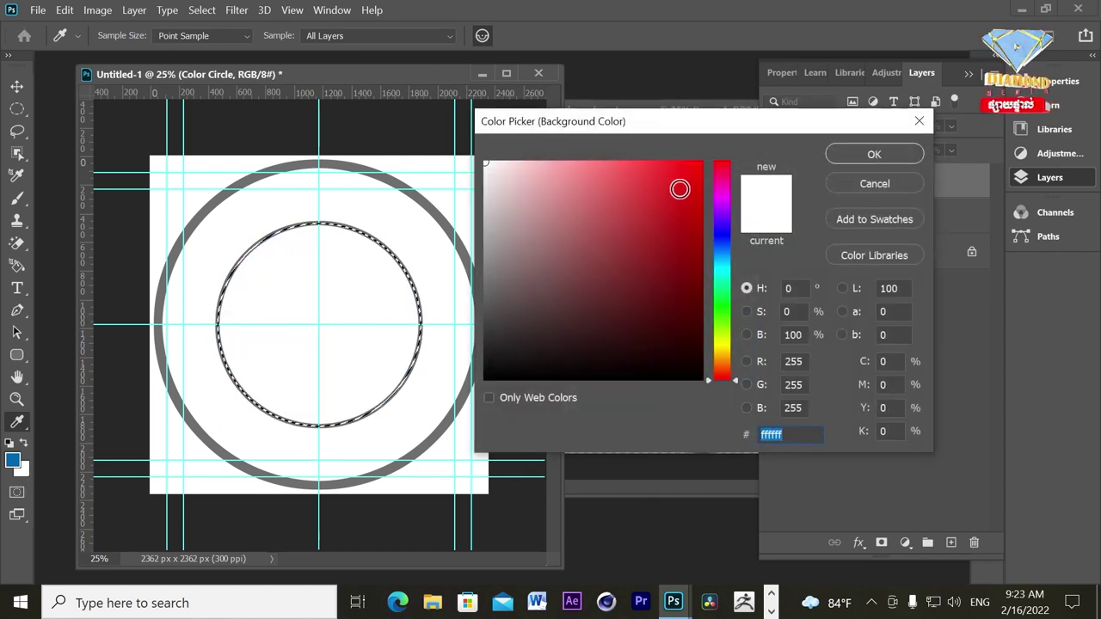
{"action": "left_click", "coordinate": [697, 175]}
{"action": "left_click", "coordinate": [874, 154]}
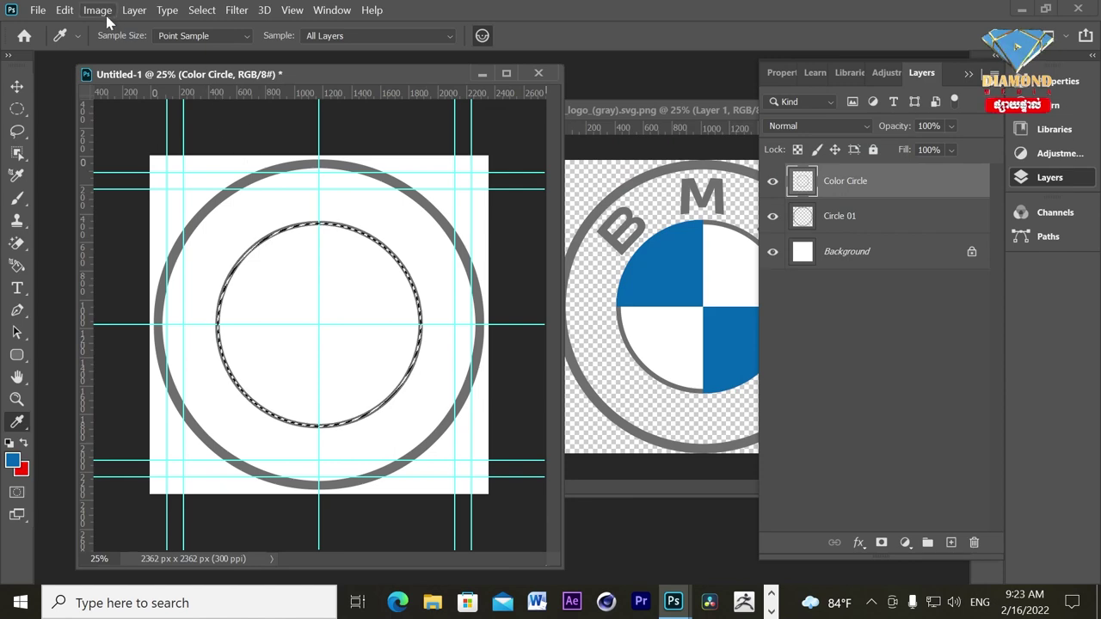
Fill the inner circle with Contents: Background Color, making it solid red.
{"action": "left_click", "coordinate": [64, 10]}
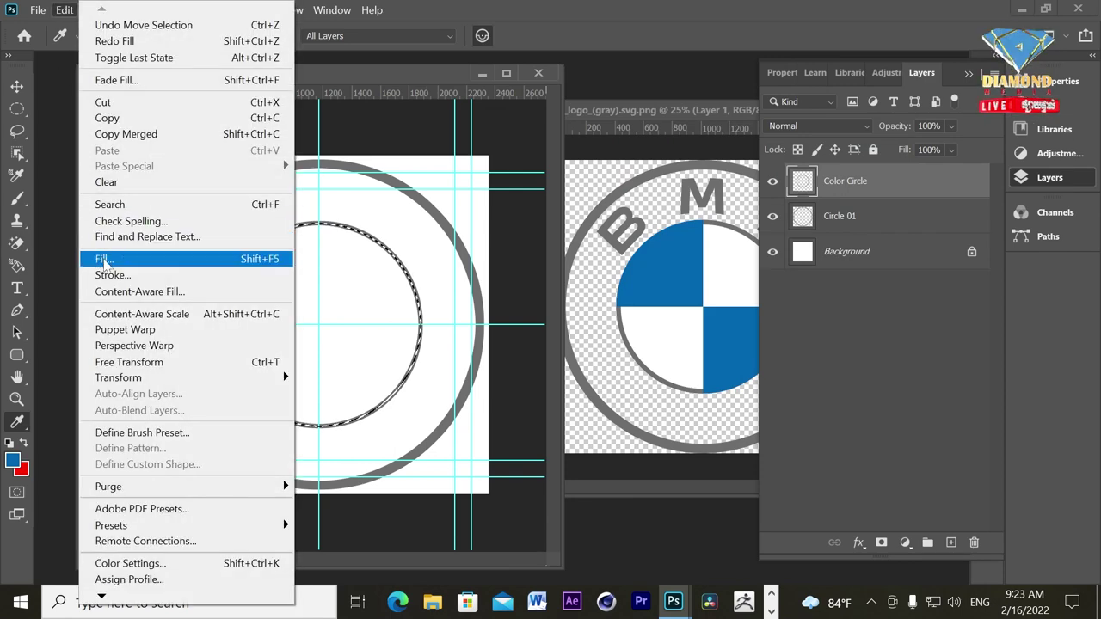
{"action": "left_click", "coordinate": [104, 259]}
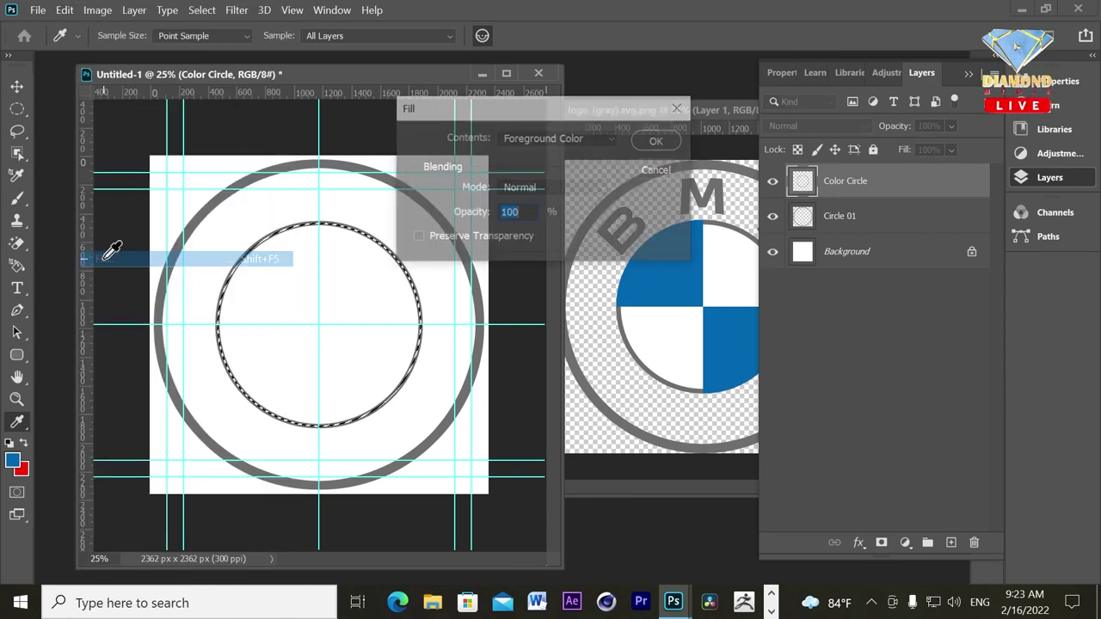
{"action": "left_click", "coordinate": [552, 145]}
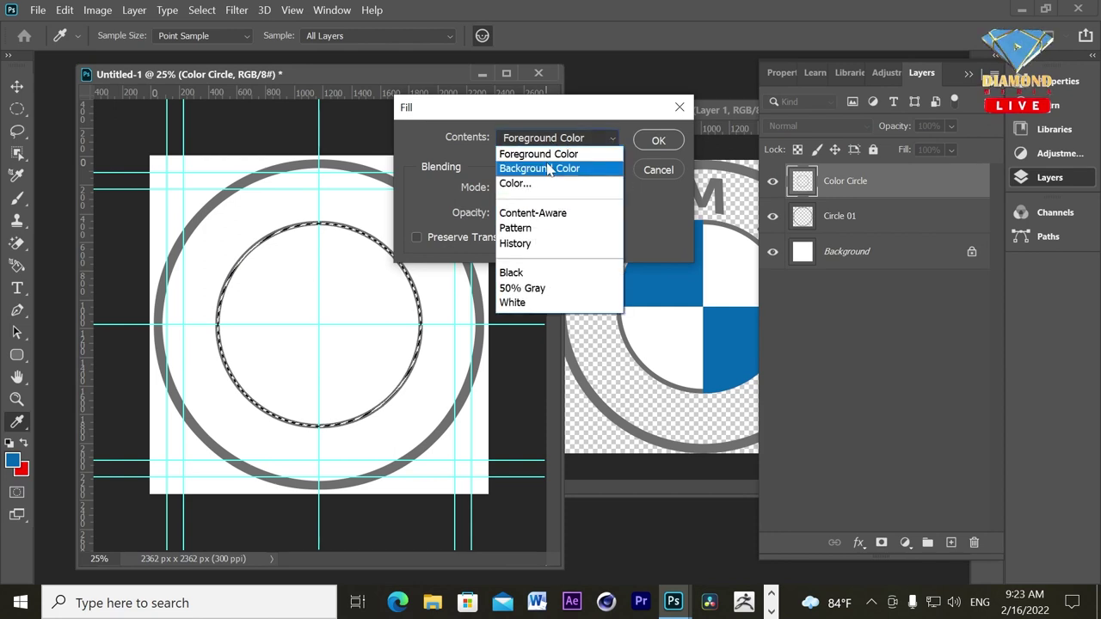
{"action": "left_click", "coordinate": [539, 169]}
{"action": "left_click", "coordinate": [661, 142]}
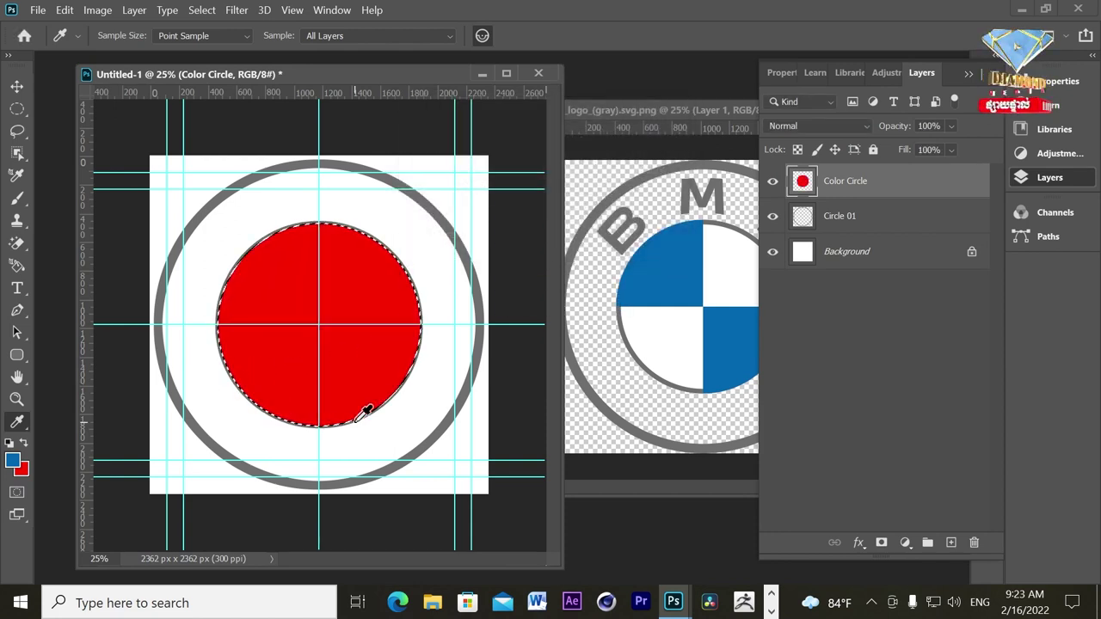
Undo the red fill, then try Alt+Backspace blue and Ctrl+Backspace red fills, undoing each.
{"action": "key", "text": "ctrl+z"}
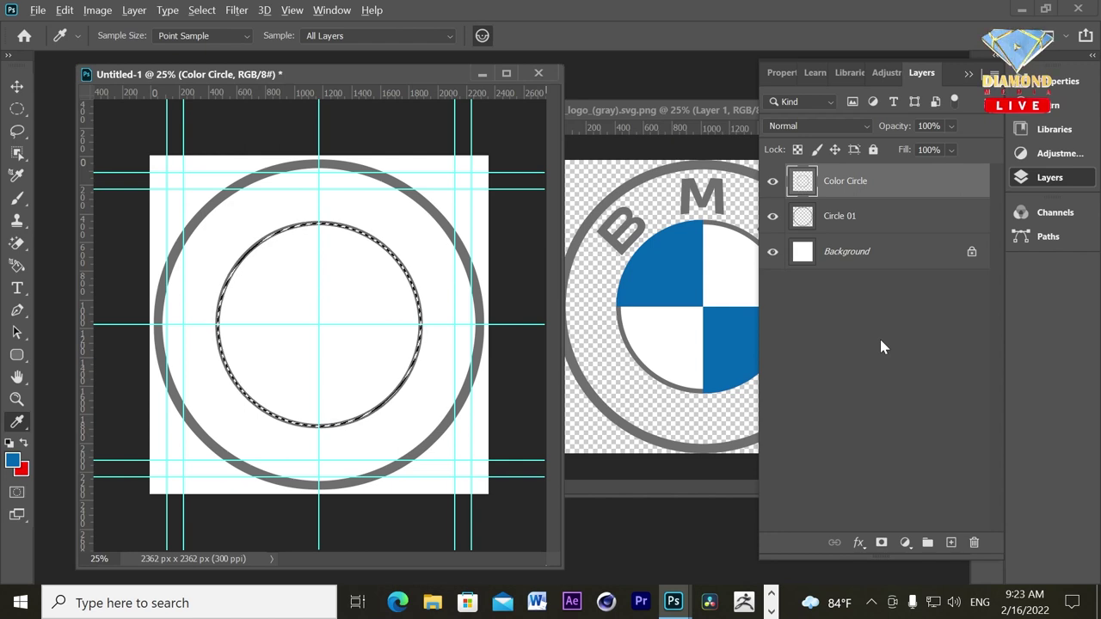
{"action": "key", "text": "alt+BackSpace"}
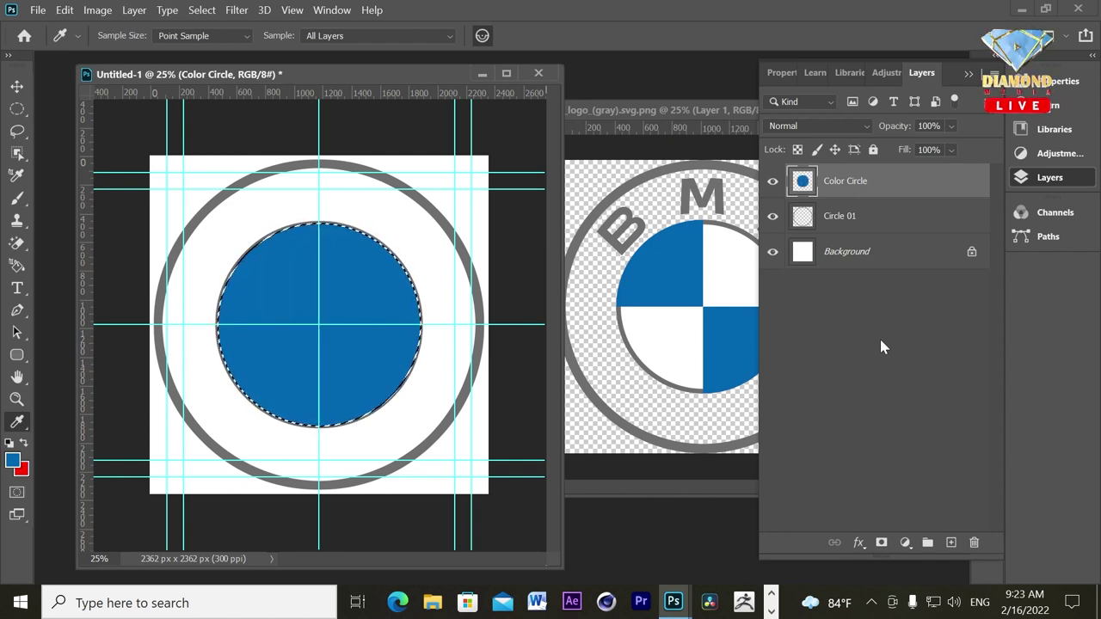
{"action": "key", "text": "ctrl+z"}
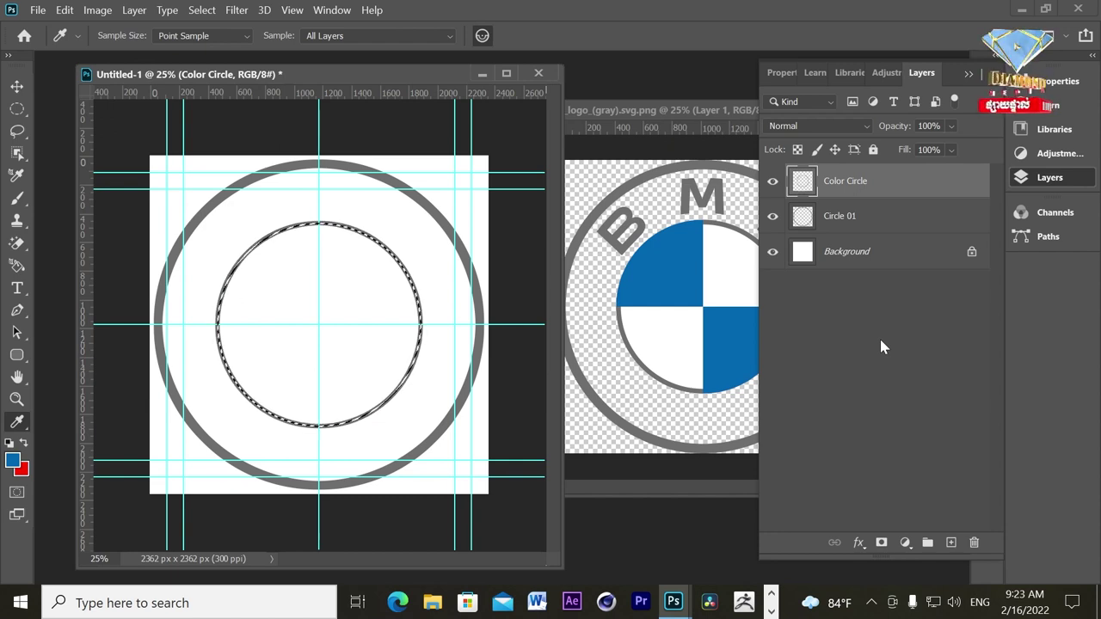
{"action": "key", "text": "ctrl+BackSpace"}
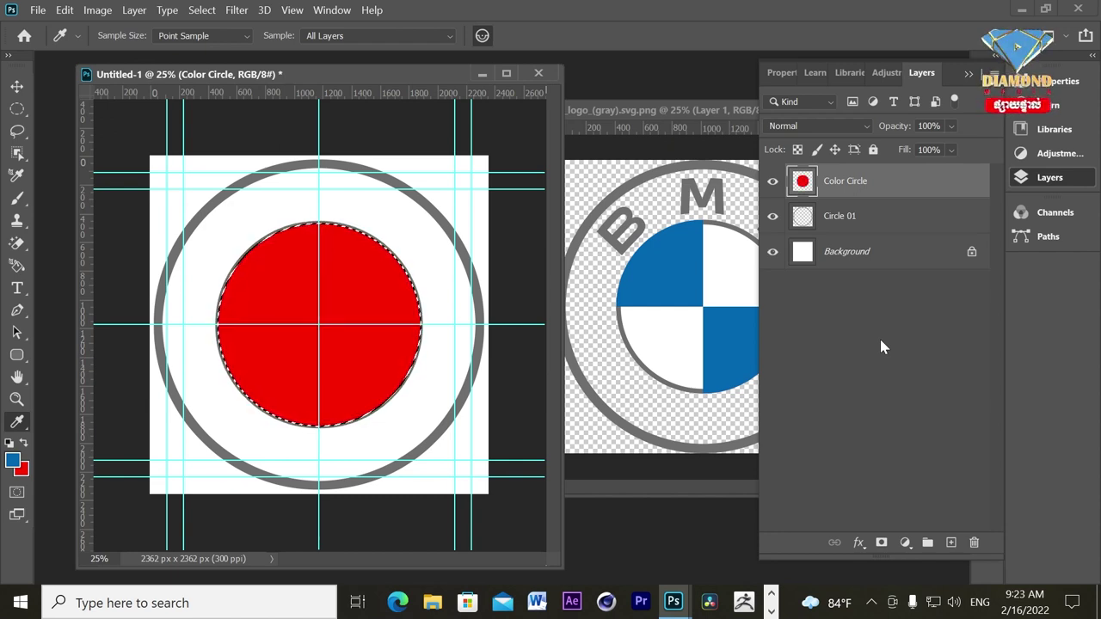
{"action": "key", "text": "ctrl+z"}
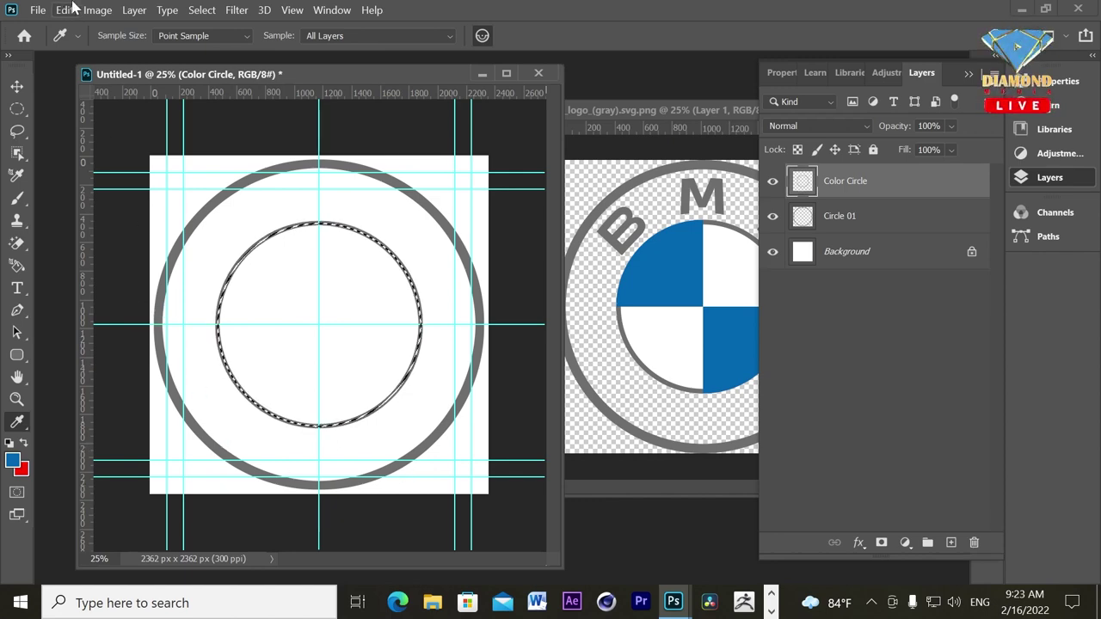
{"action": "left_click", "coordinate": [65, 11]}
{"action": "left_click", "coordinate": [103, 258]}
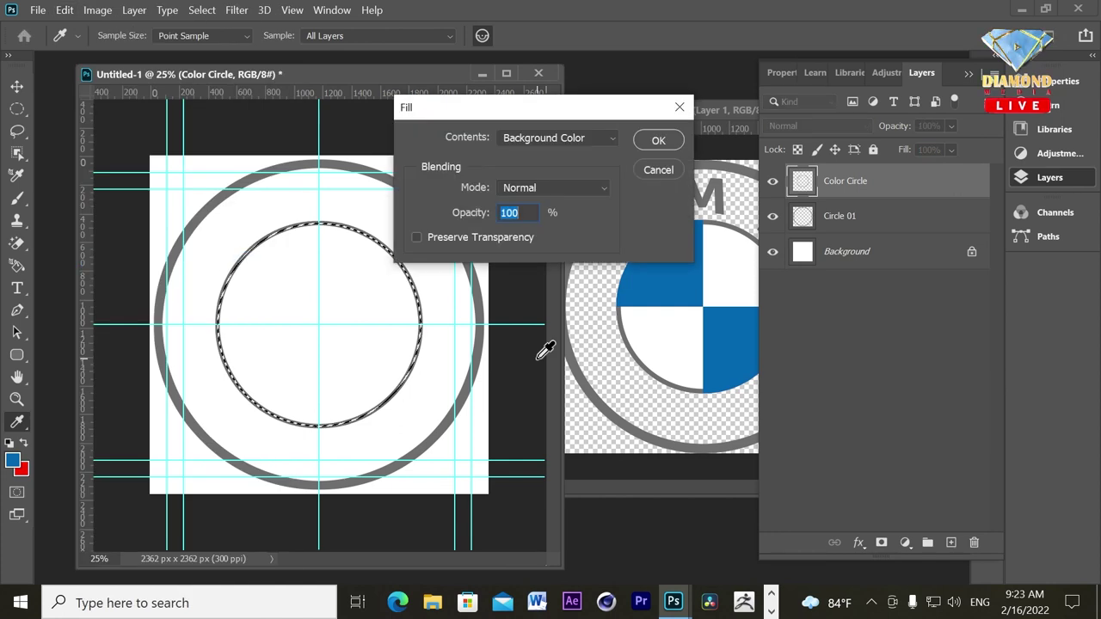
Fill the inner circle with BMW blue using Contents: Foreground Color.
{"action": "left_click", "coordinate": [557, 137]}
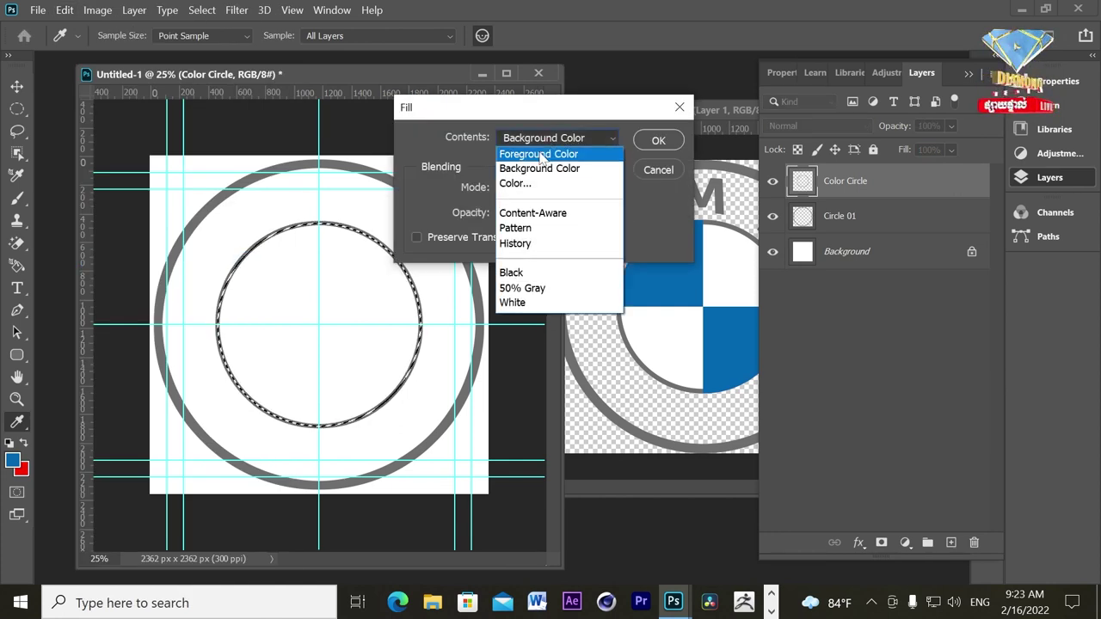
{"action": "left_click", "coordinate": [541, 154]}
{"action": "left_click", "coordinate": [658, 141]}
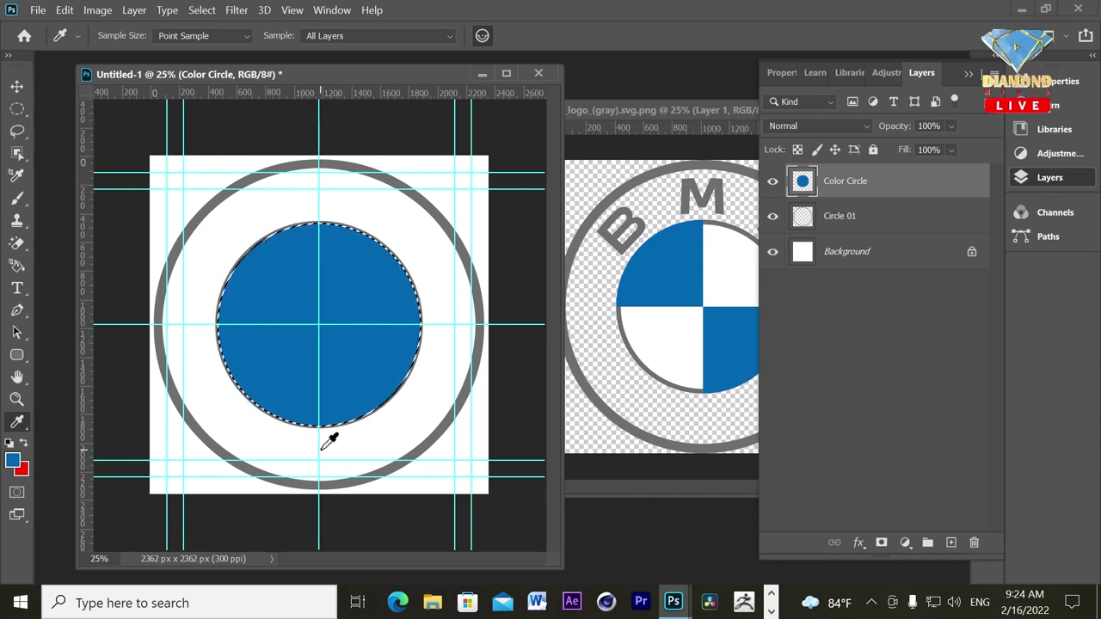
Switch to the Rectangular Marquee in Add to selection mode and start a new document.
{"action": "left_click", "coordinate": [16, 110]}
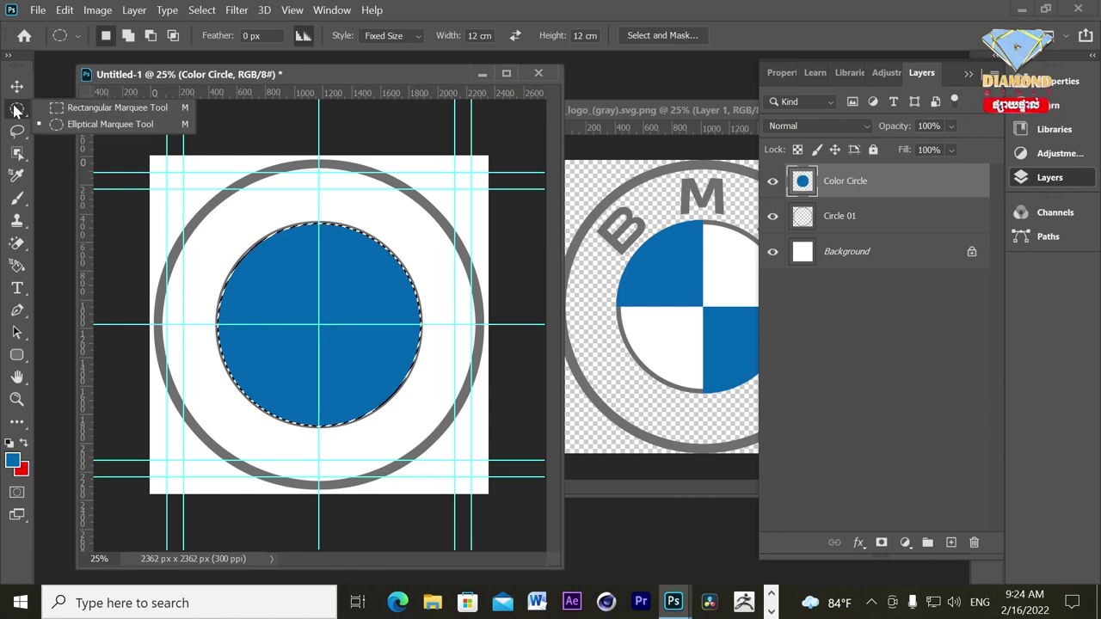
{"action": "left_click", "coordinate": [70, 111]}
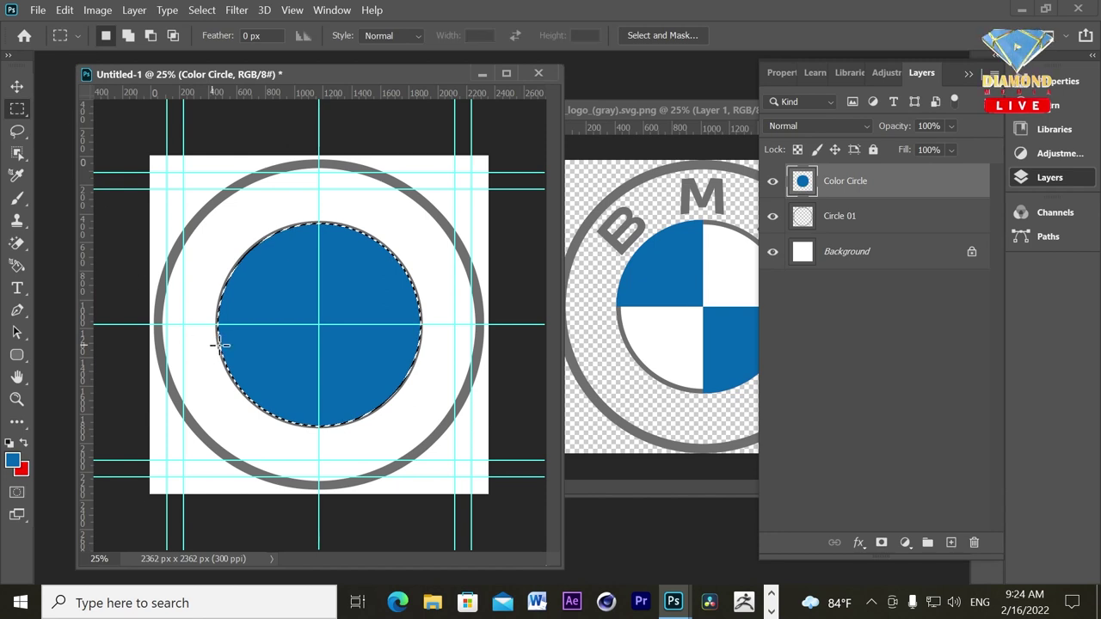
{"action": "left_click", "coordinate": [129, 42]}
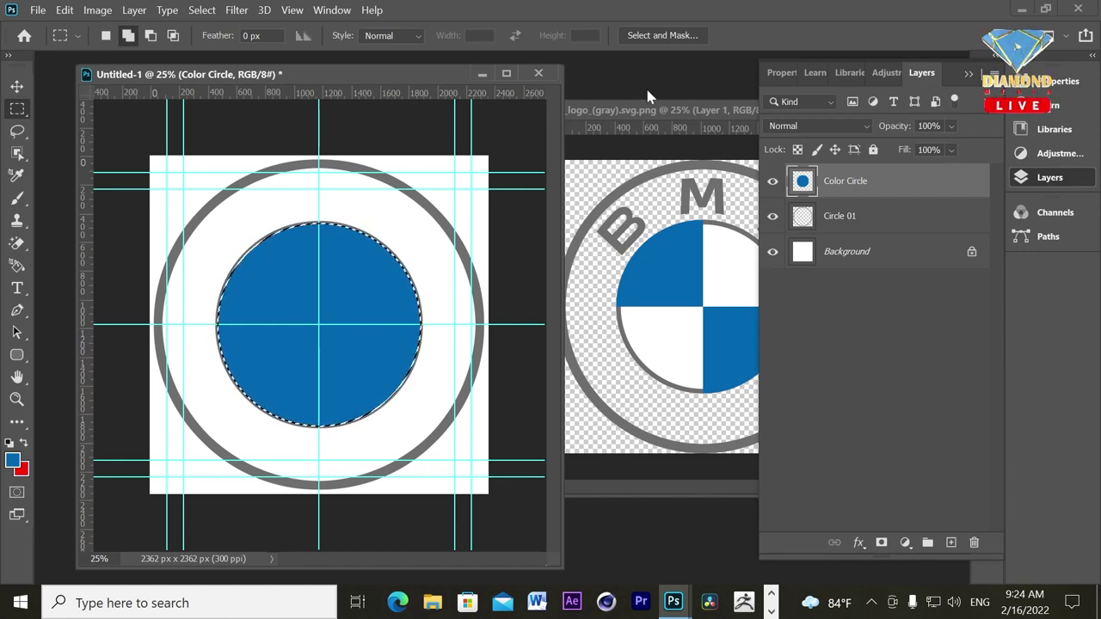
{"action": "left_click", "coordinate": [652, 112]}
{"action": "key", "text": "ctrl+n"}
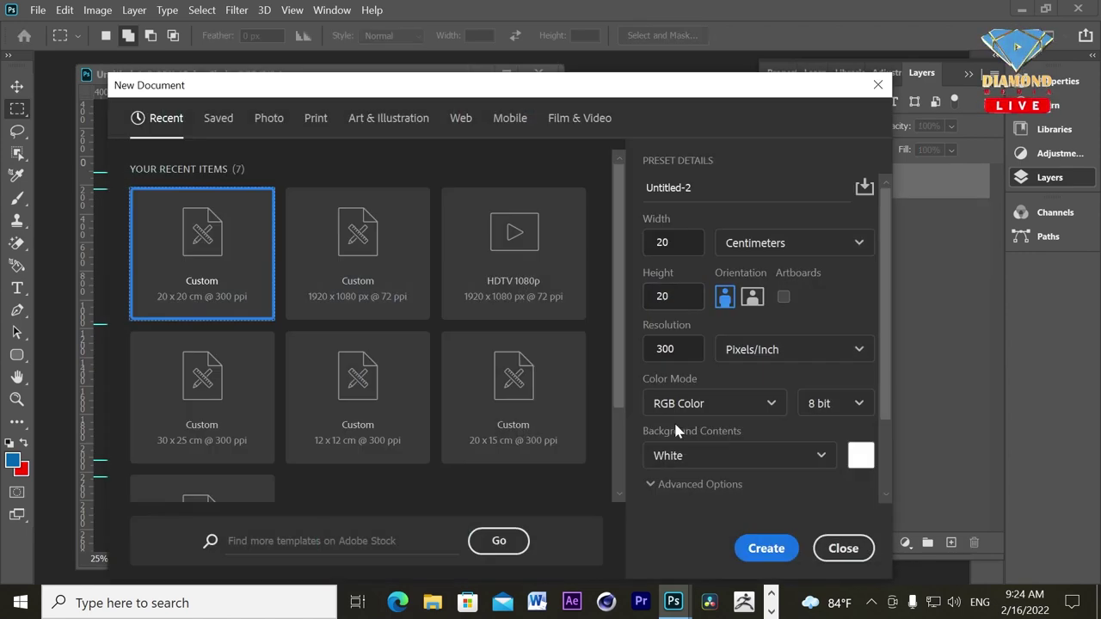
Create the 20 x 20 cm Untitled-2 and add two rectangles into an L-shaped selection.
{"action": "left_click", "coordinate": [754, 548]}
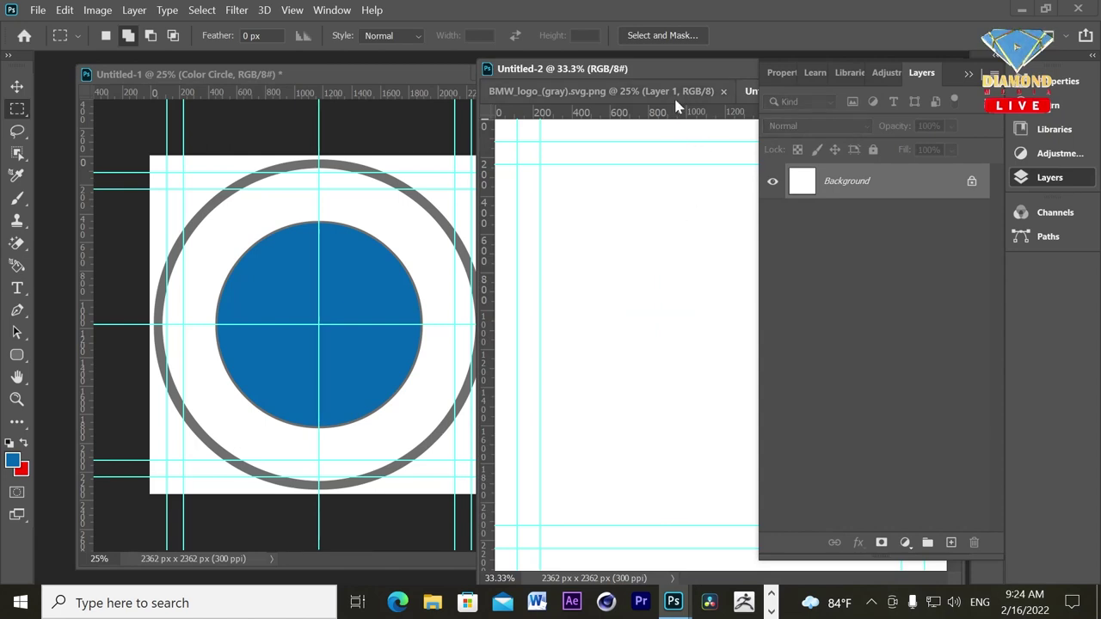
{"action": "left_click_drag", "start_coordinate": [676, 104], "coordinate": [541, 93]}
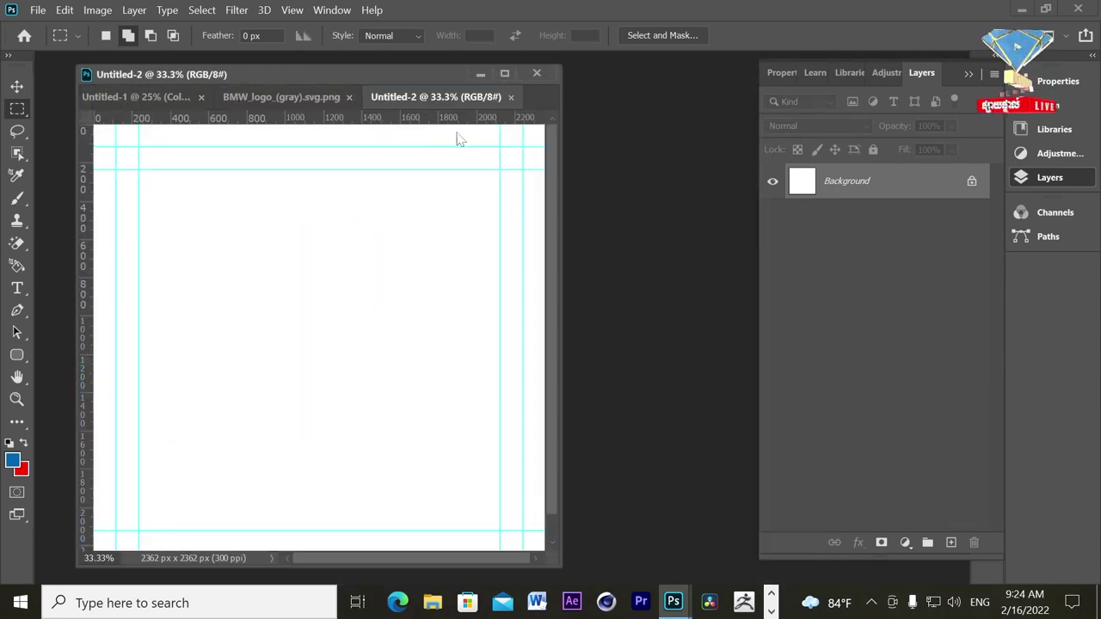
{"action": "left_click", "coordinate": [106, 35]}
{"action": "left_click_drag", "start_coordinate": [254, 281], "coordinate": [388, 422]}
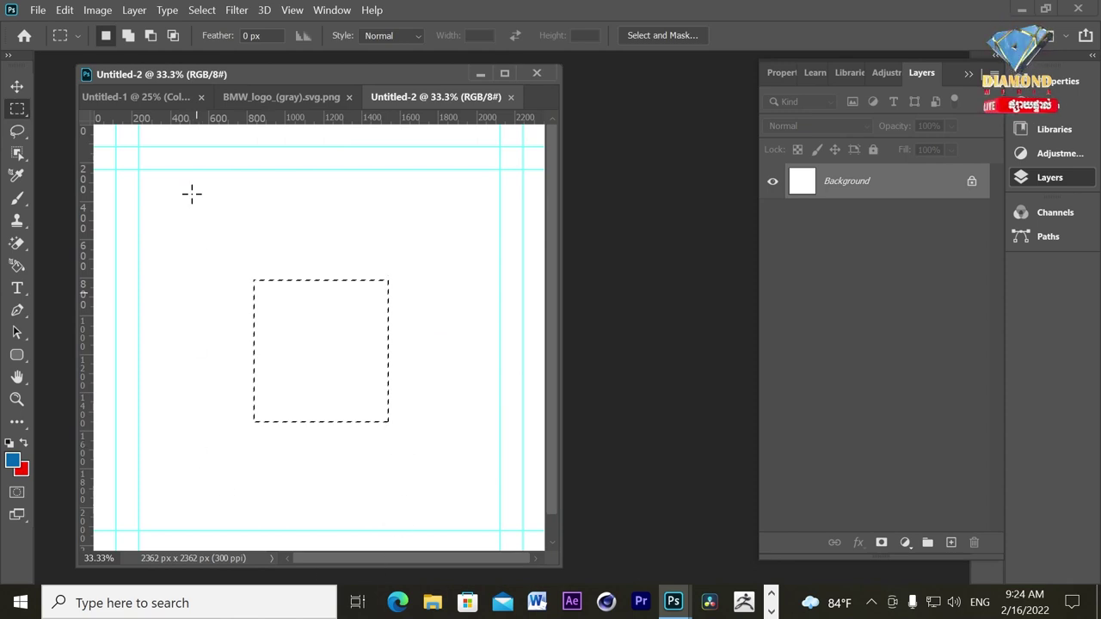
{"action": "left_click", "coordinate": [128, 35]}
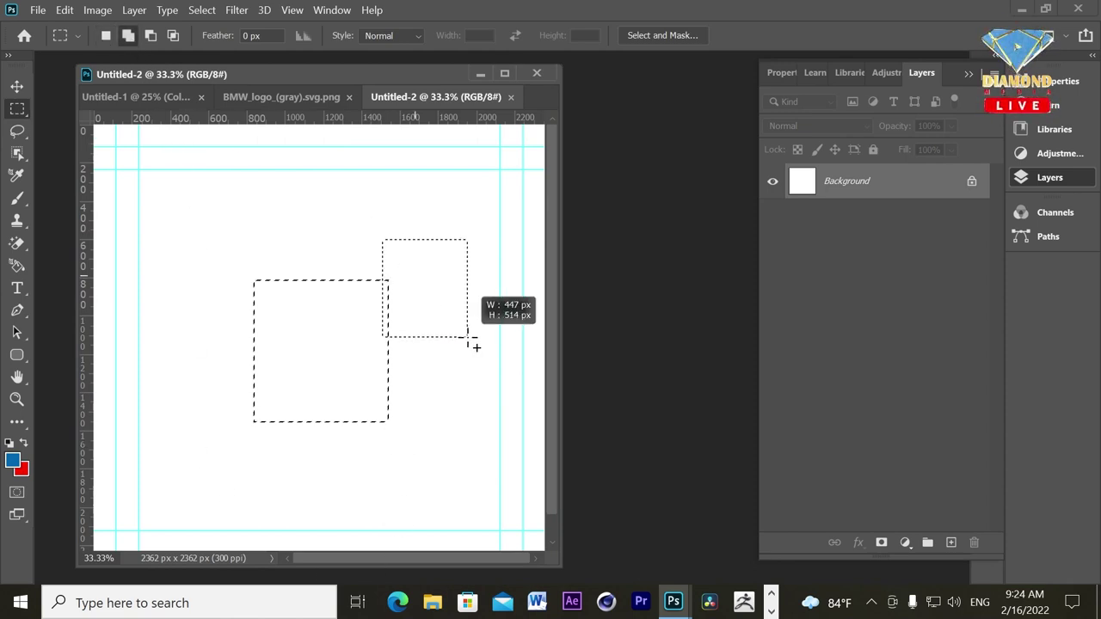
{"action": "left_click_drag", "start_coordinate": [382, 239], "coordinate": [468, 337]}
Draw a fresh rectangle selection and add another to form a stepped shape.
{"action": "left_click", "coordinate": [106, 36]}
{"action": "left_click_drag", "start_coordinate": [263, 207], "coordinate": [398, 465]}
{"action": "mouse_move", "coordinate": [312, 277]}
{"action": "left_mouse_down"}
{"action": "mouse_move", "coordinate": [440, 393]}
{"action": "mouse_move", "coordinate": [299, 255]}
{"action": "left_mouse_up"}
{"action": "left_click_drag", "start_coordinate": [198, 234], "coordinate": [352, 410]}
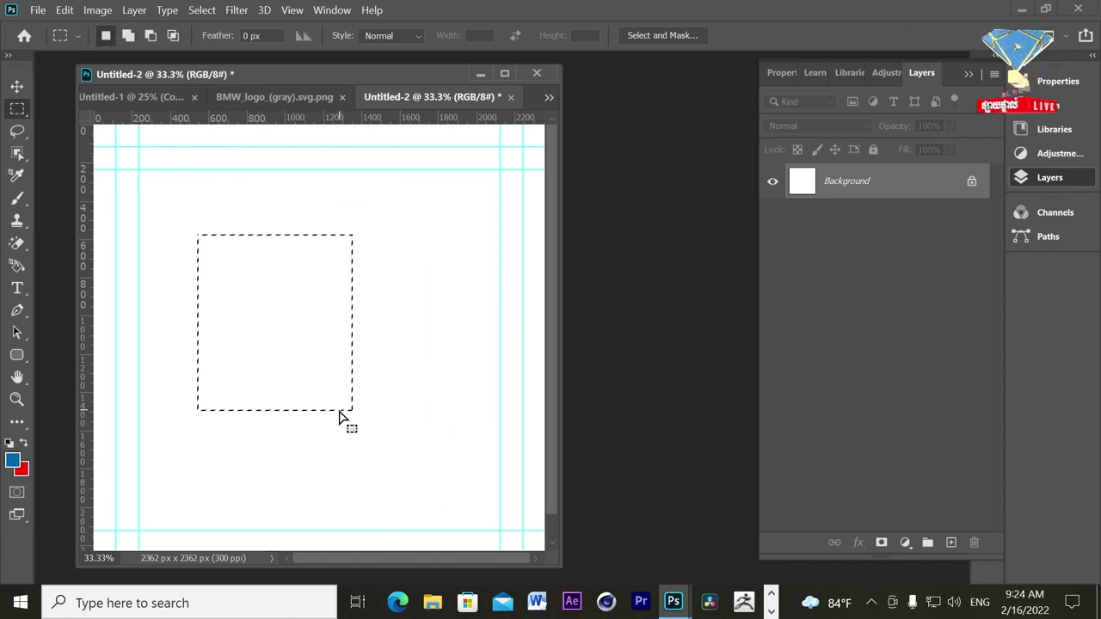
{"action": "left_click", "coordinate": [129, 35]}
{"action": "left_click_drag", "start_coordinate": [290, 170], "coordinate": [425, 326]}
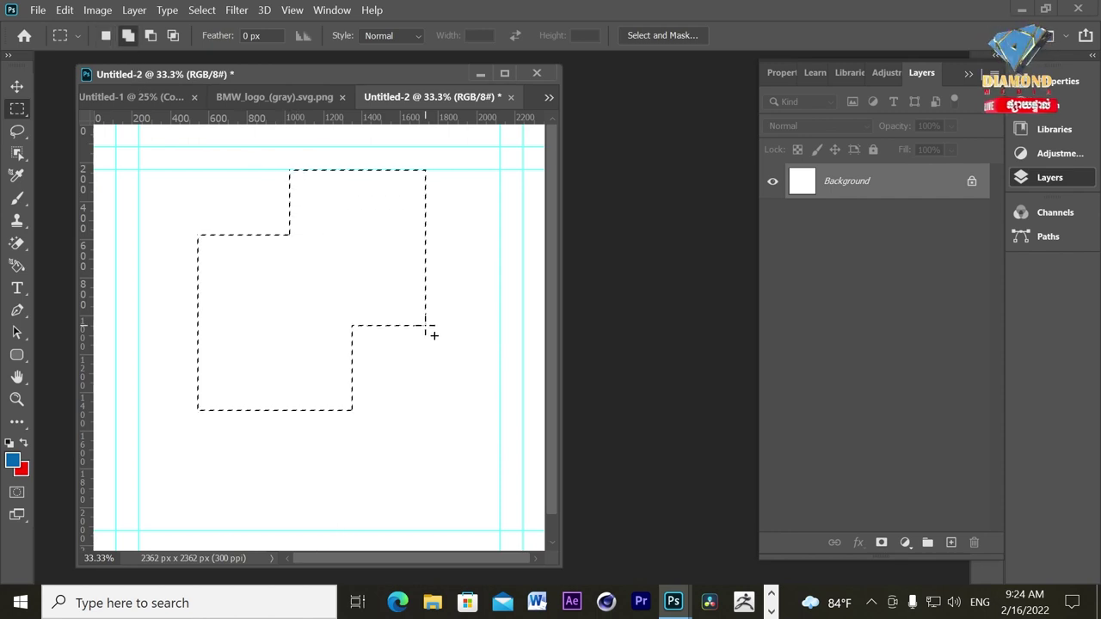
Practise subtracting and intersecting rectangles, then close Untitled-2 without saving.
{"action": "left_click", "coordinate": [151, 35]}
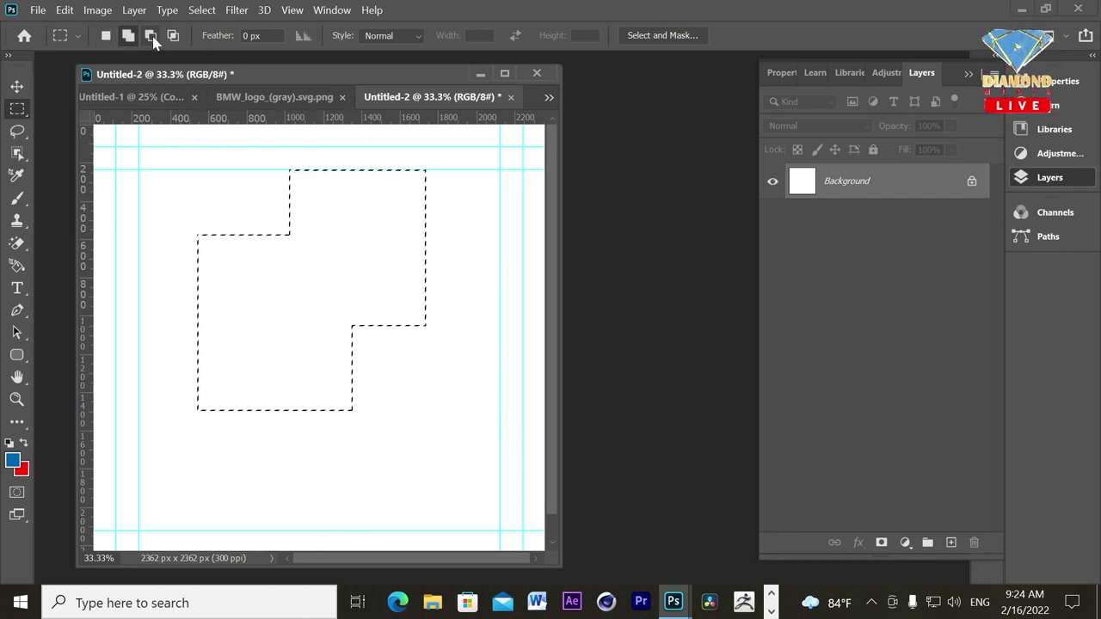
{"action": "left_click_drag", "start_coordinate": [312, 256], "coordinate": [405, 358]}
{"action": "left_click_drag", "start_coordinate": [306, 204], "coordinate": [363, 285]}
{"action": "left_click", "coordinate": [173, 36]}
{"action": "left_click_drag", "start_coordinate": [240, 170], "coordinate": [373, 305]}
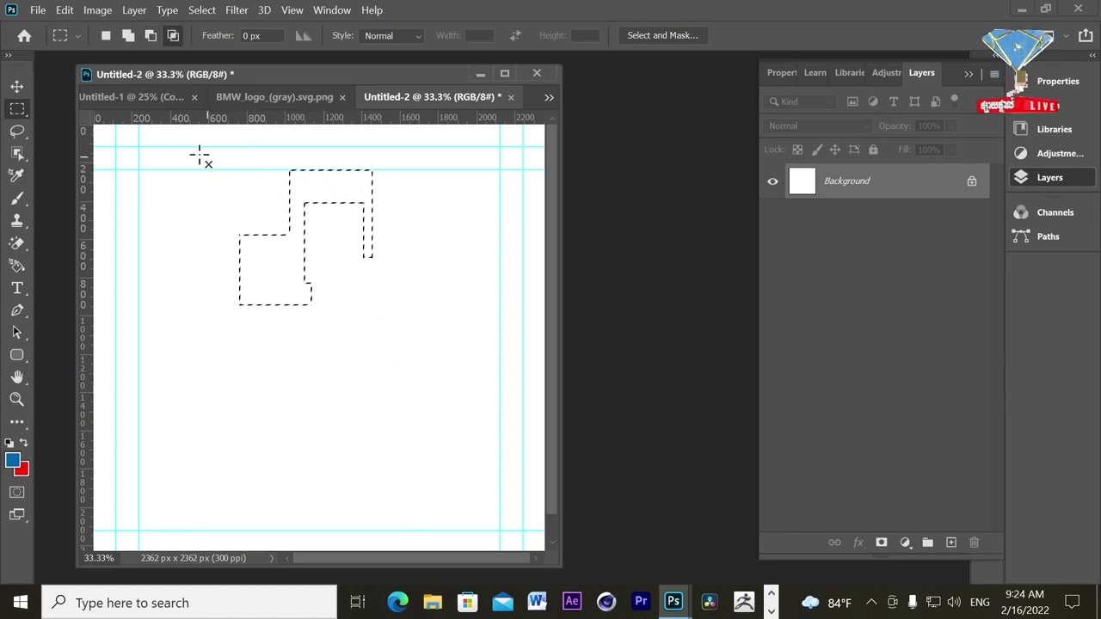
{"action": "left_click_drag", "start_coordinate": [282, 214], "coordinate": [310, 258]}
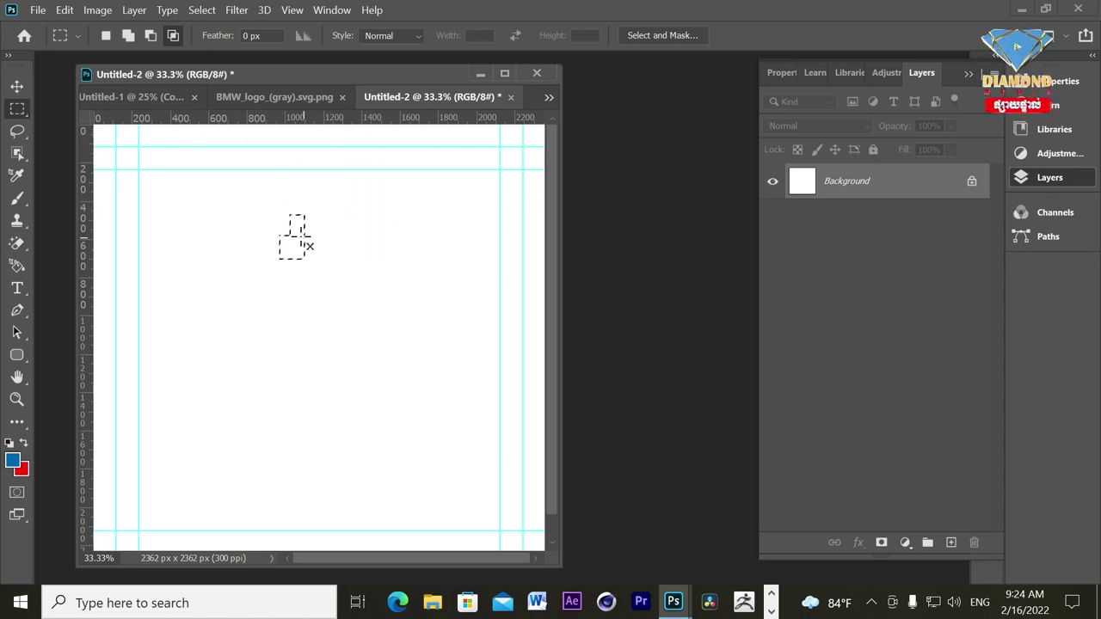
{"action": "left_click", "coordinate": [150, 35]}
{"action": "left_click_drag", "start_coordinate": [280, 215], "coordinate": [290, 234]}
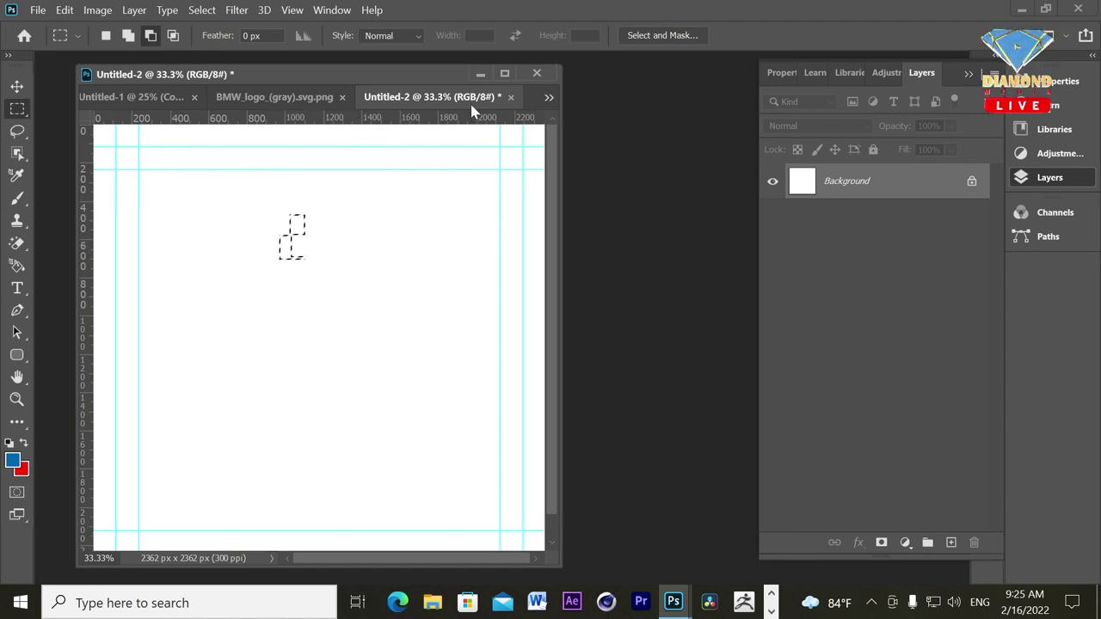
{"action": "left_click", "coordinate": [511, 98]}
{"action": "left_click", "coordinate": [600, 250]}
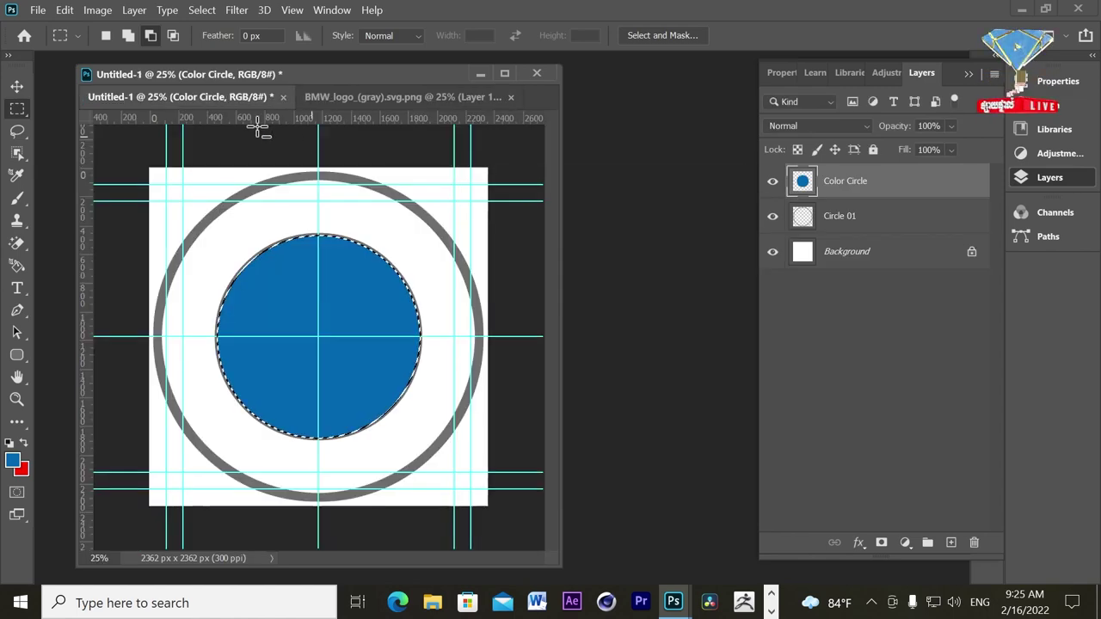
Move the circle document window aside and subtract the upper-left quarter from the circle selection.
{"action": "left_click_drag", "start_coordinate": [380, 76], "coordinate": [483, 127]}
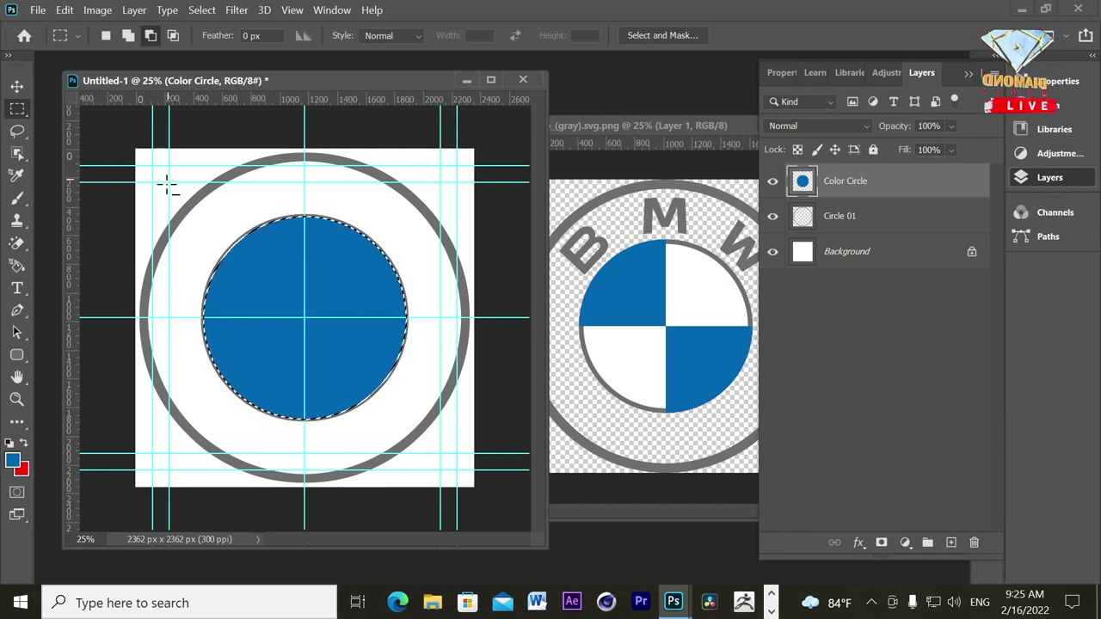
{"action": "left_click_drag", "start_coordinate": [169, 174], "coordinate": [308, 320]}
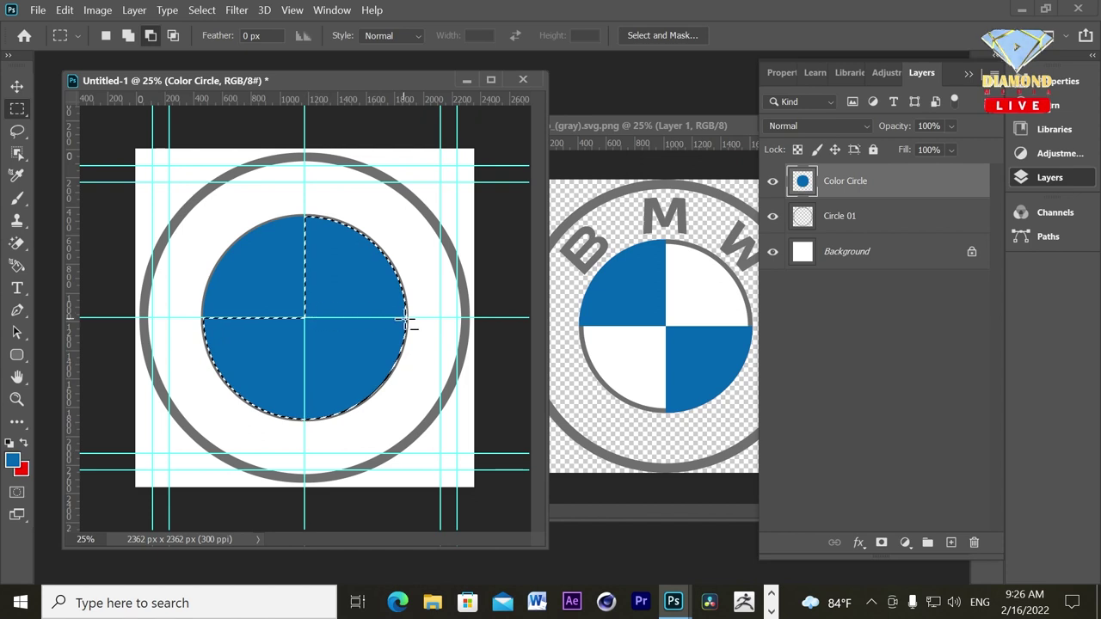
Subtract the lower-right quarter, then clear blue from the upper-right and lower-left quarters.
{"action": "left_click_drag", "start_coordinate": [424, 319], "coordinate": [307, 383]}
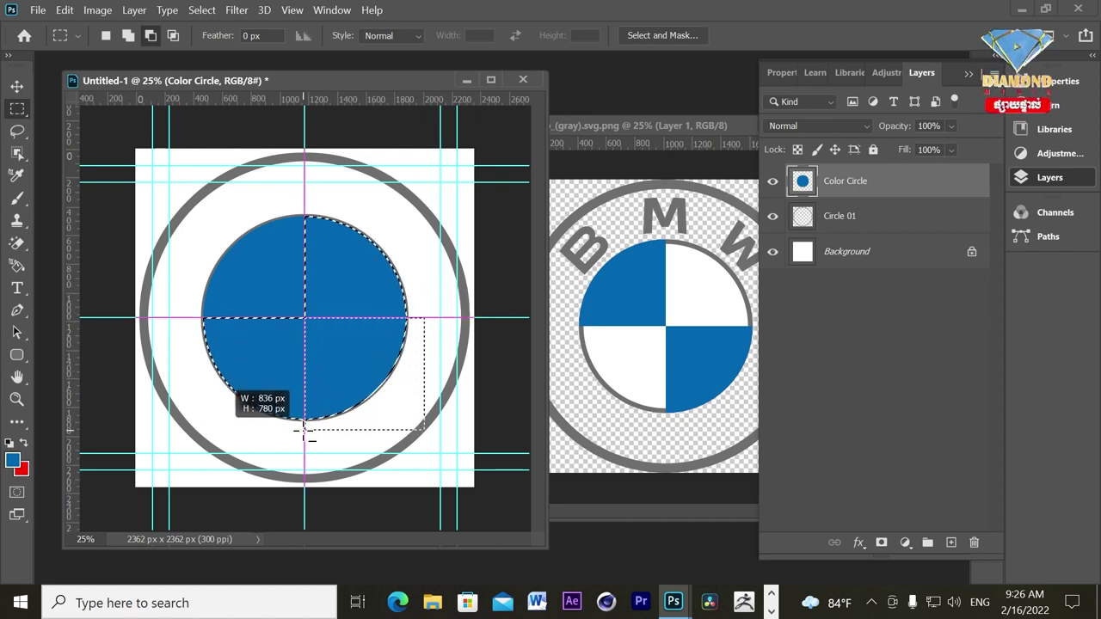
{"action": "left_click_drag", "start_coordinate": [307, 384], "coordinate": [307, 430]}
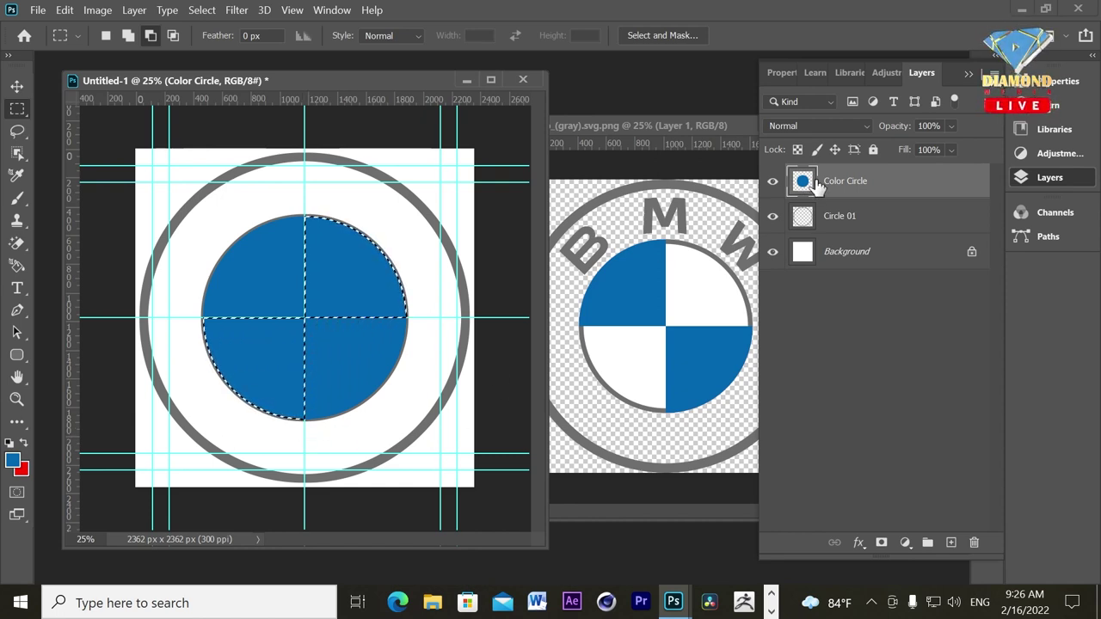
{"action": "key", "text": "Delete"}
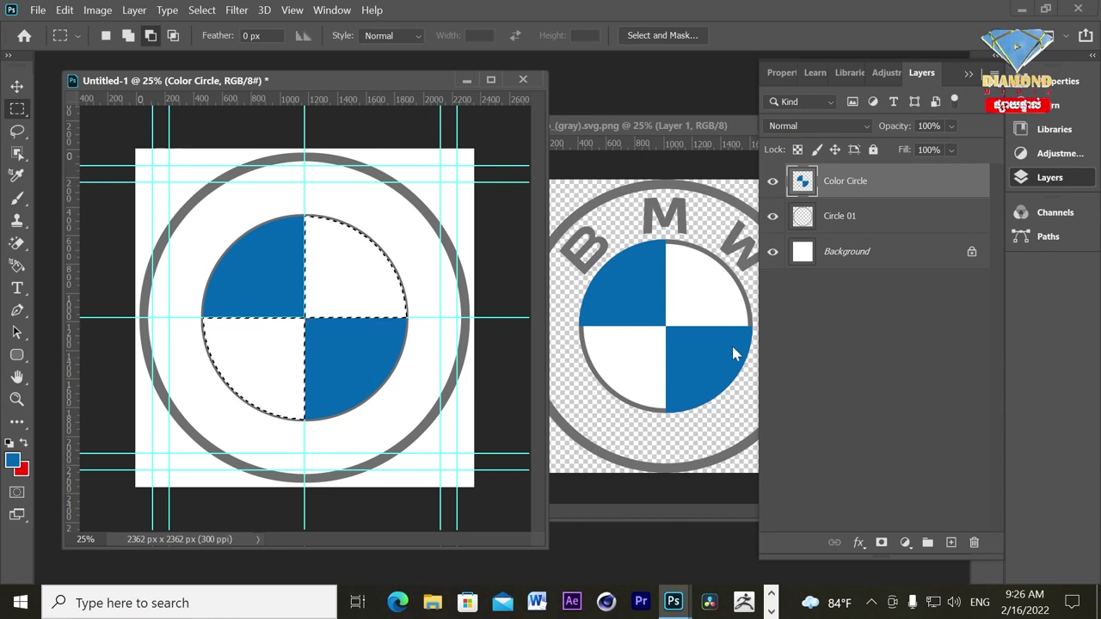
Deselect and delete the B M W text layer.
{"action": "key", "text": "ctrl+d"}
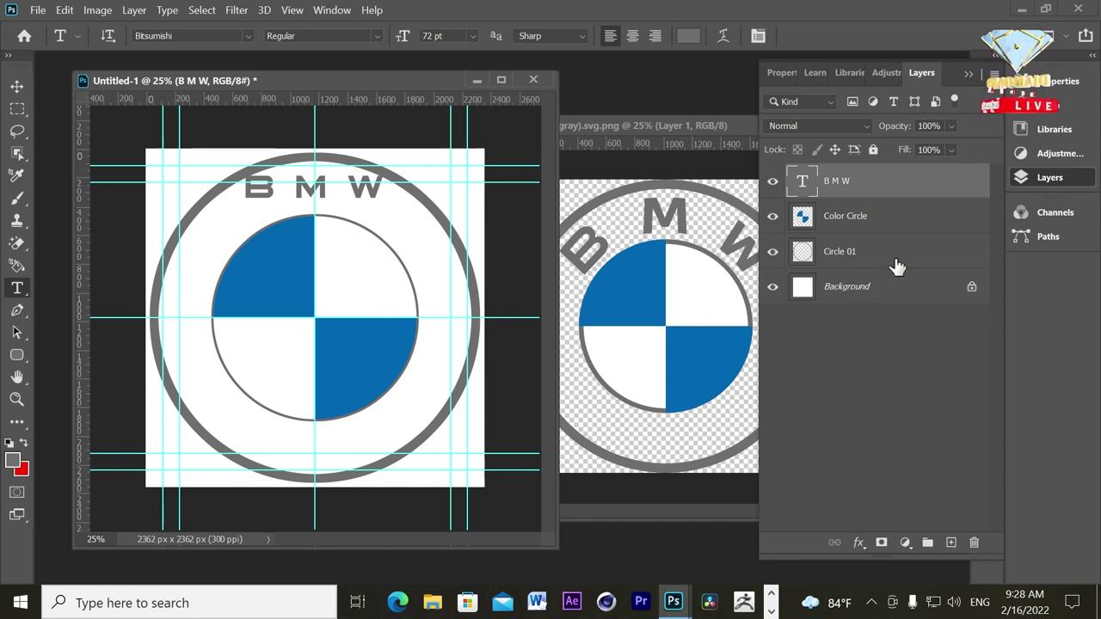
{"action": "left_click_drag", "start_coordinate": [909, 193], "coordinate": [973, 541]}
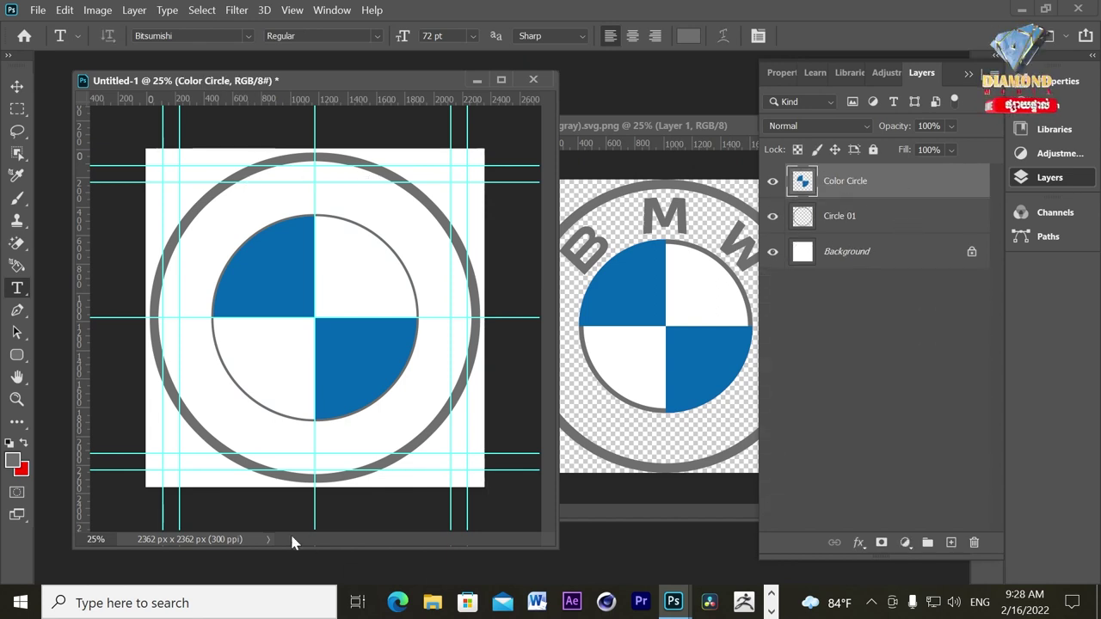
{"action": "left_click", "coordinate": [16, 355]}
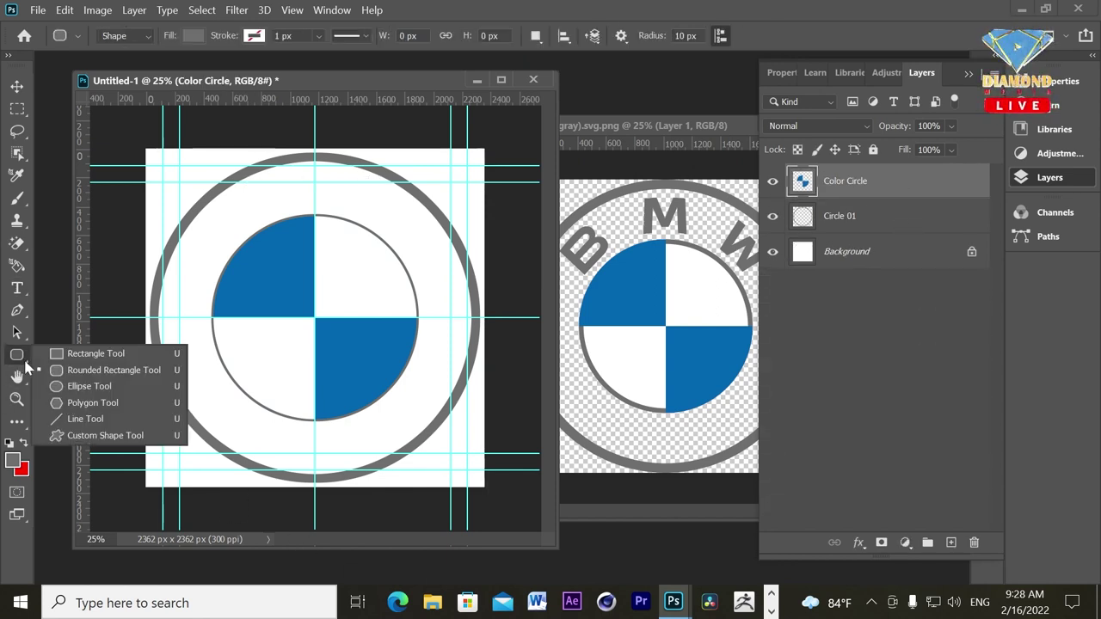
Draw a no-fill ellipse circle around the blue and white quarters.
{"action": "left_click", "coordinate": [71, 388]}
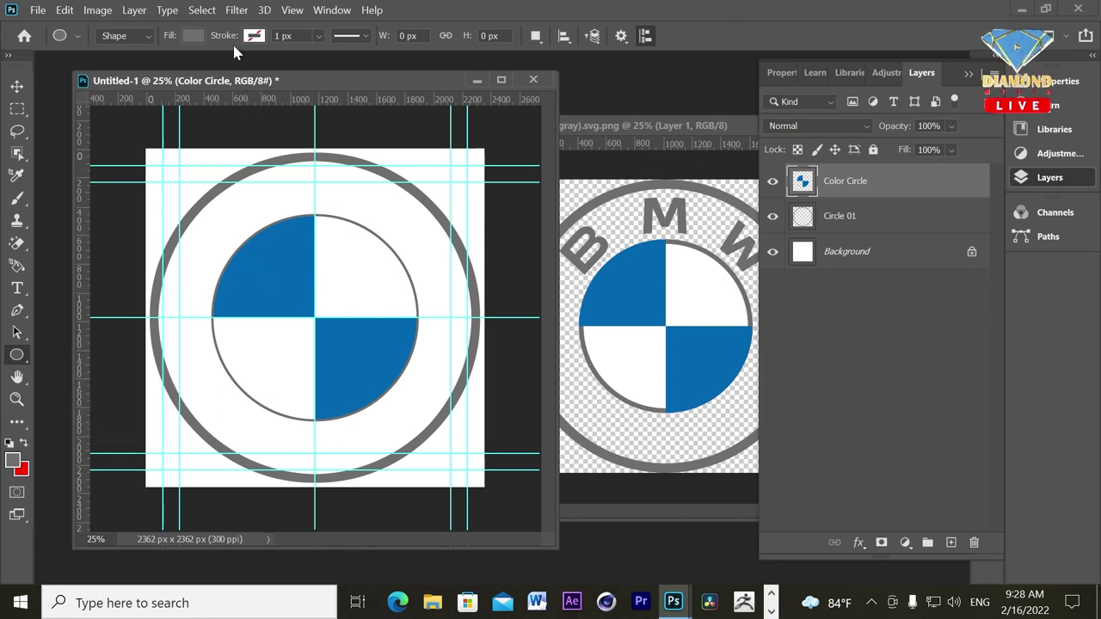
{"action": "left_click", "coordinate": [194, 37]}
{"action": "left_click", "coordinate": [93, 70]}
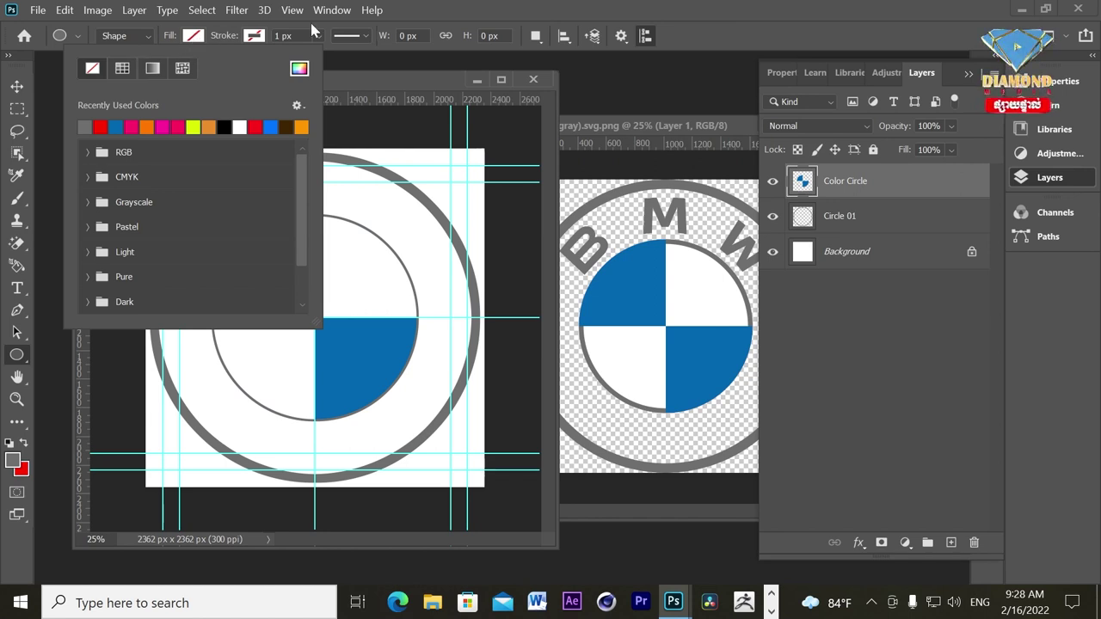
{"action": "left_click", "coordinate": [462, 17]}
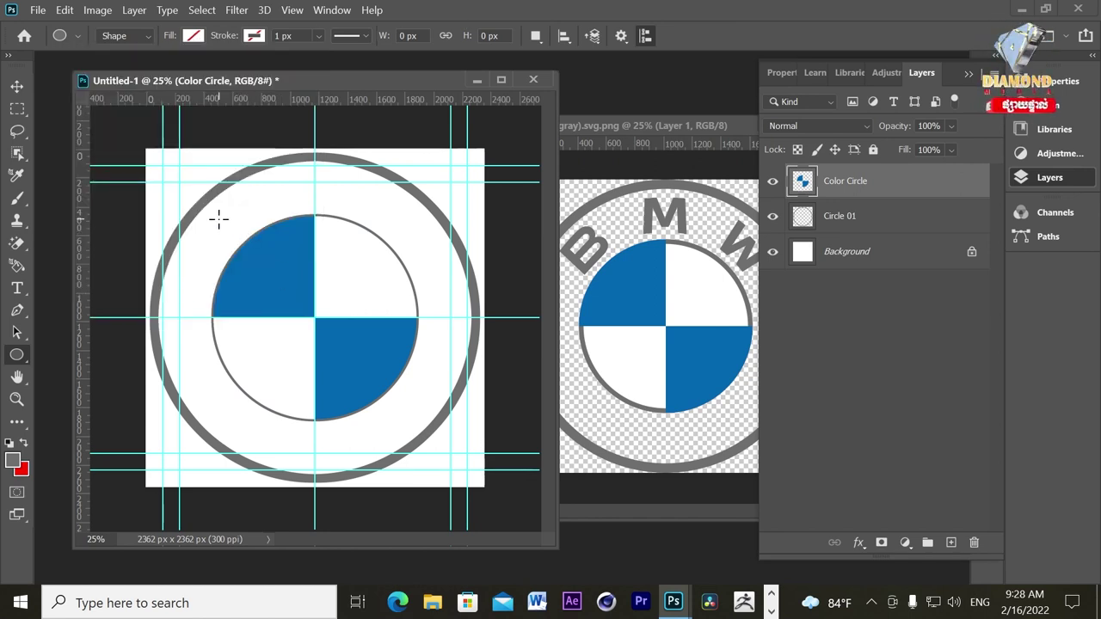
{"action": "left_click_drag", "start_coordinate": [213, 205], "coordinate": [458, 526]}
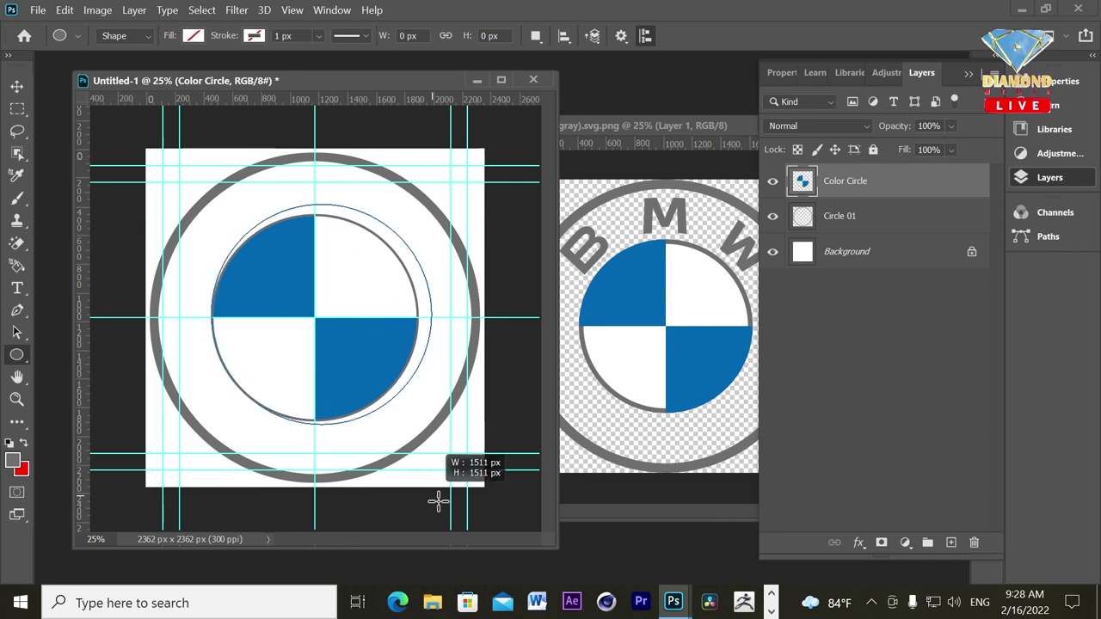
{"action": "left_click_drag", "start_coordinate": [459, 527], "coordinate": [467, 535]}
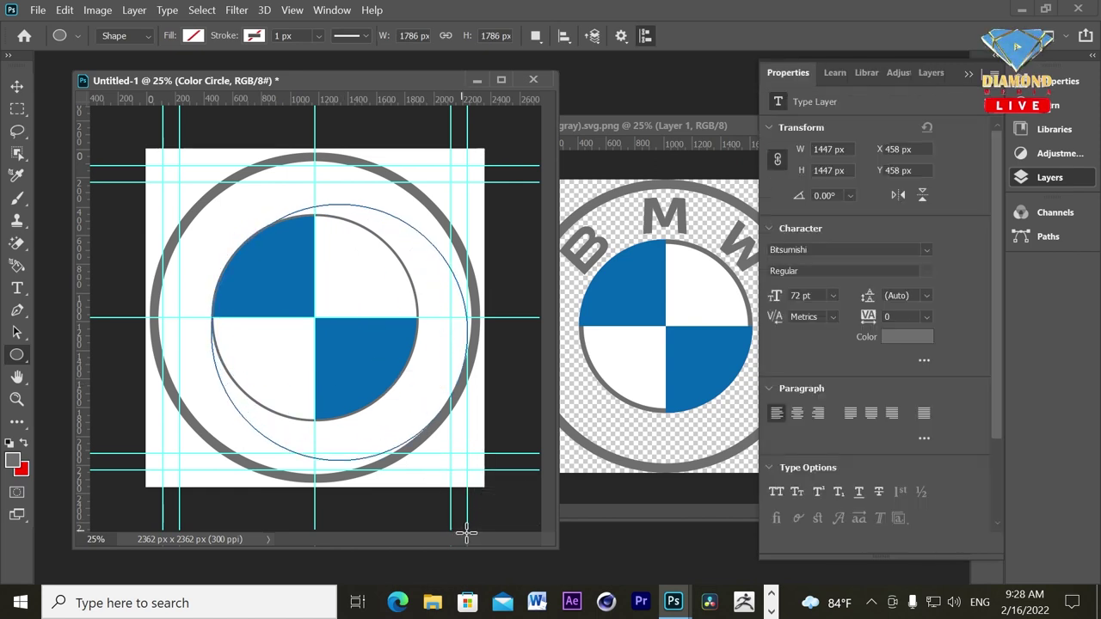
Scale the circle to 89.71% (1602.15 px) and centre it on the guides.
{"action": "key", "text": "ctrl+t"}
{"action": "mouse_move", "coordinate": [417, 269]}
{"action": "left_mouse_down"}
{"action": "mouse_move", "coordinate": [391, 270]}
{"action": "mouse_move", "coordinate": [396, 255]}
{"action": "left_mouse_up"}
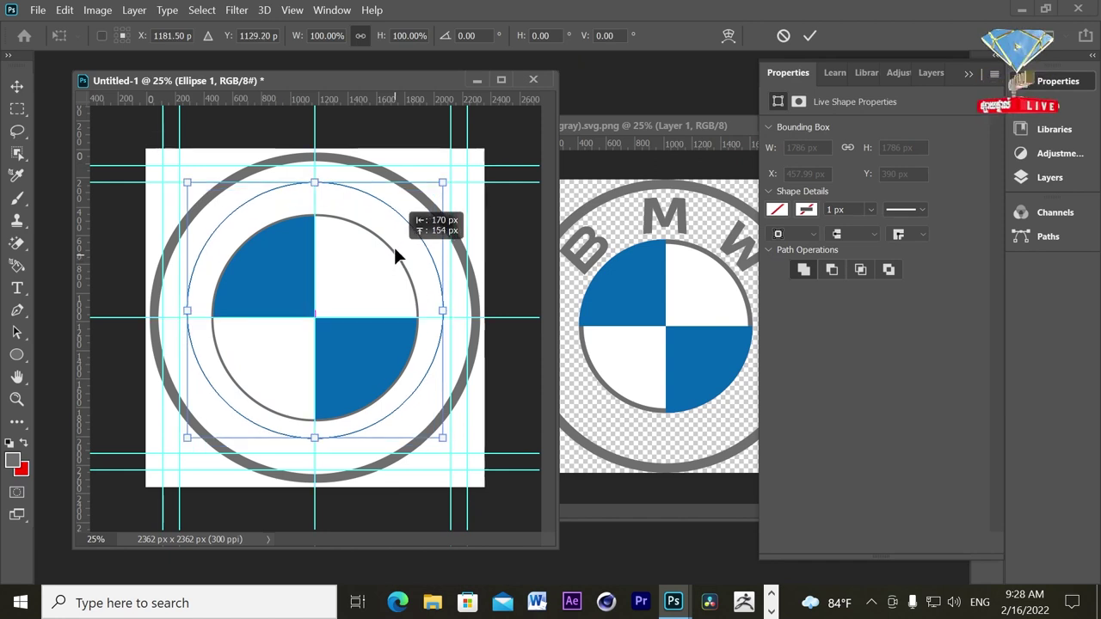
{"action": "left_click_drag", "start_coordinate": [395, 249], "coordinate": [391, 265]}
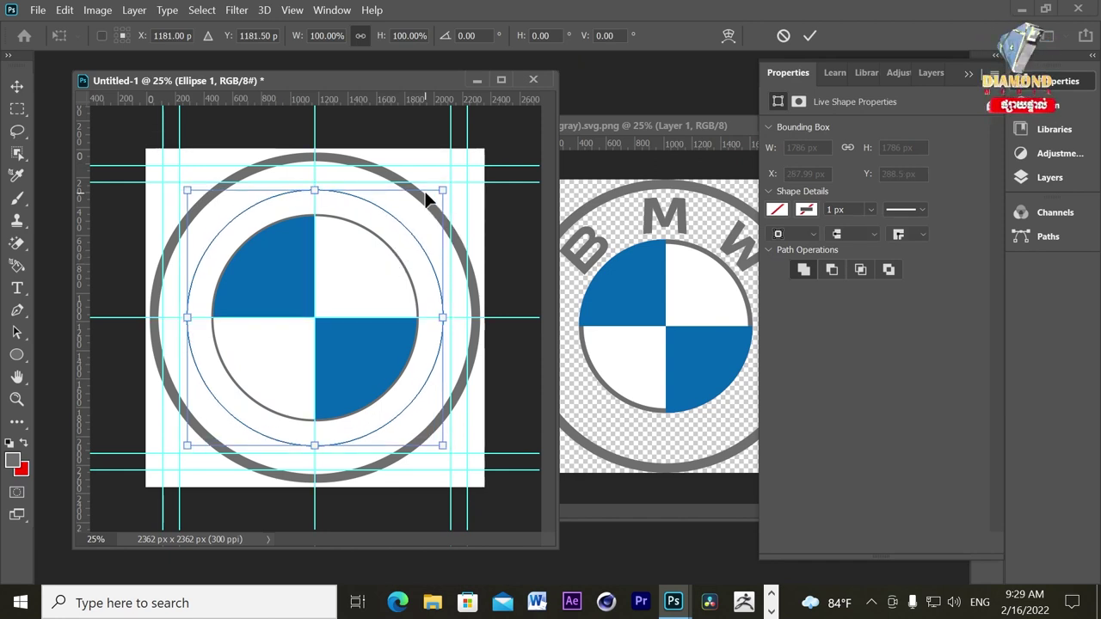
{"action": "left_click_drag", "start_coordinate": [434, 188], "coordinate": [418, 216]}
{"action": "left_click_drag", "start_coordinate": [357, 279], "coordinate": [377, 263]}
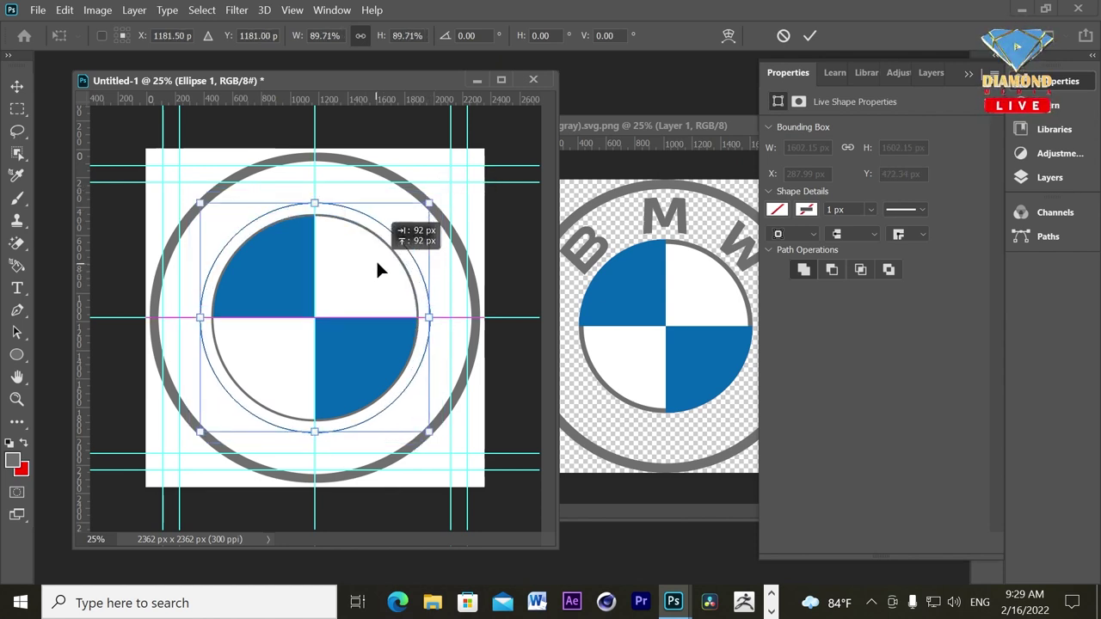
{"action": "key", "text": "Return"}
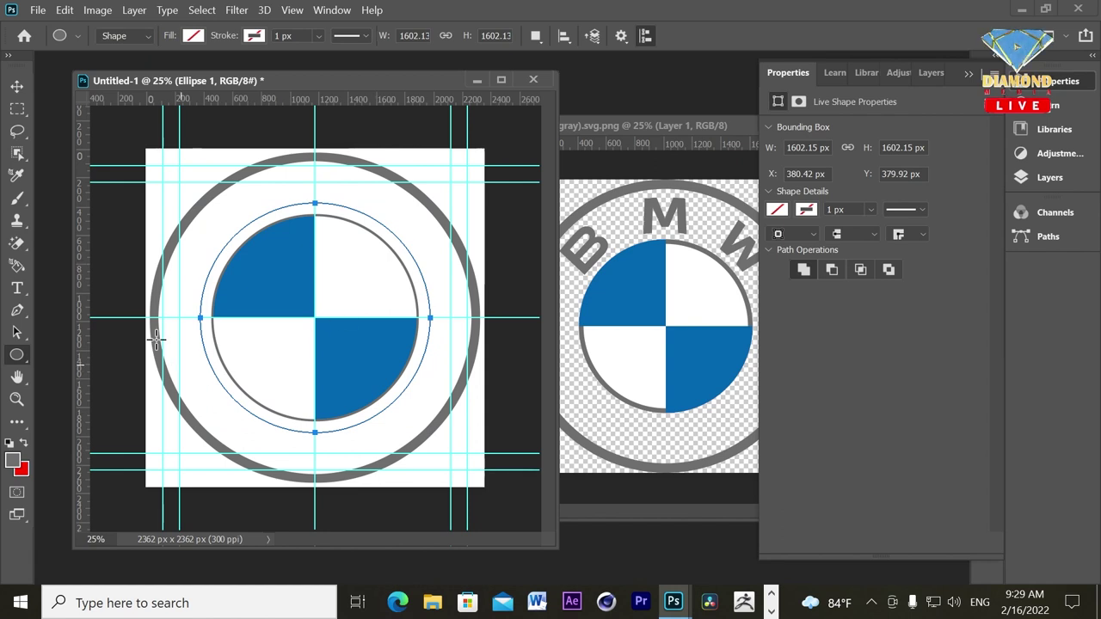
{"action": "left_click", "coordinate": [18, 291]}
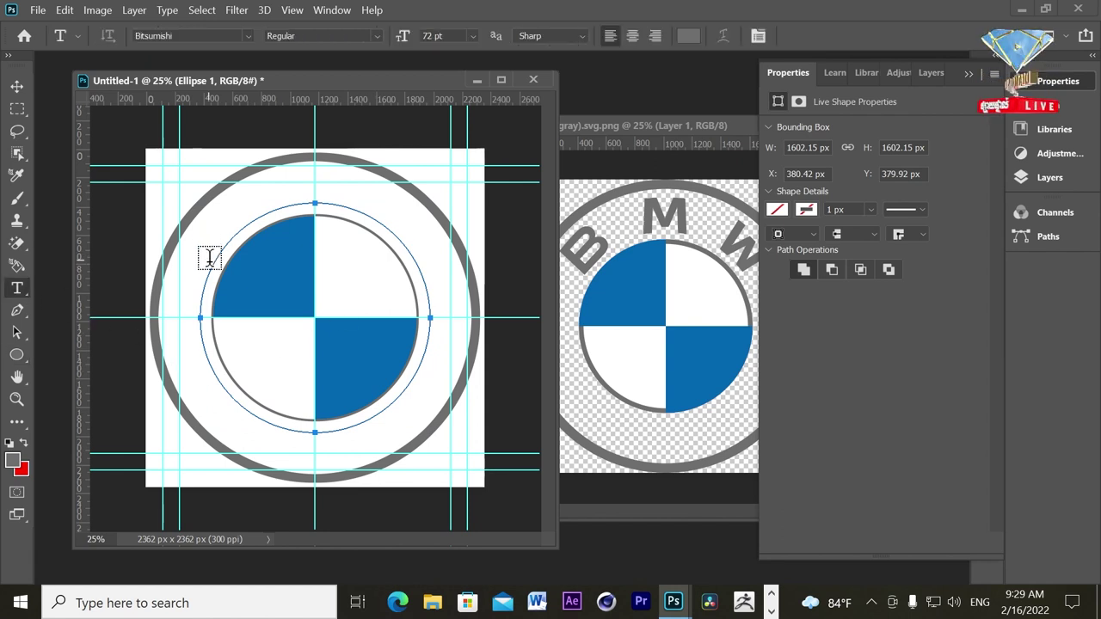
Type 'B M W' as text along the circle path.
{"action": "left_click", "coordinate": [242, 226]}
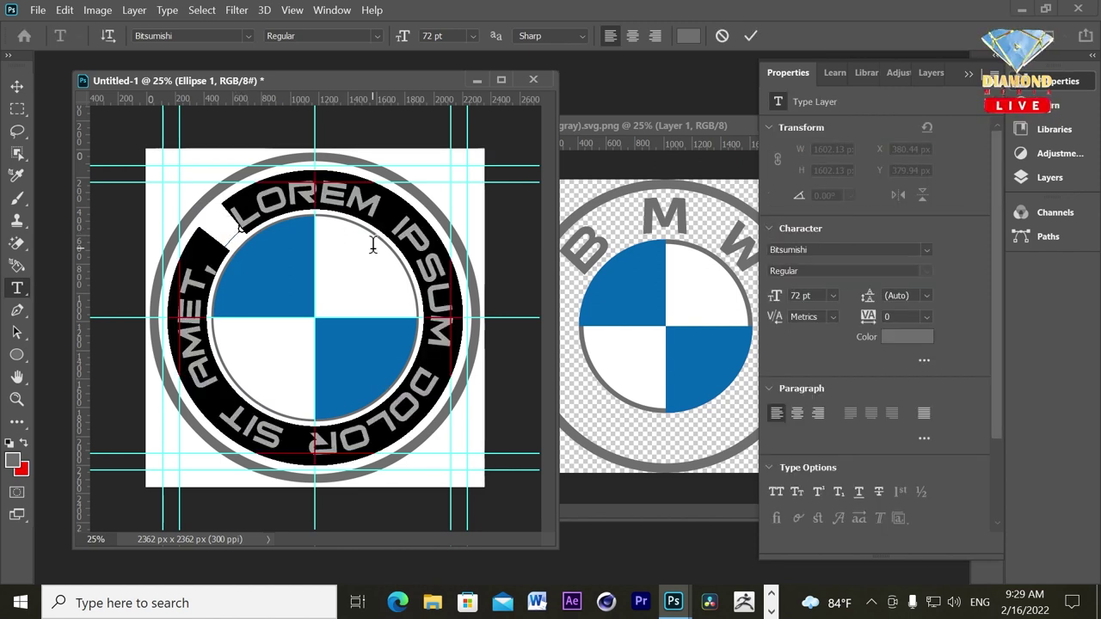
{"action": "type", "text": "B M W"}
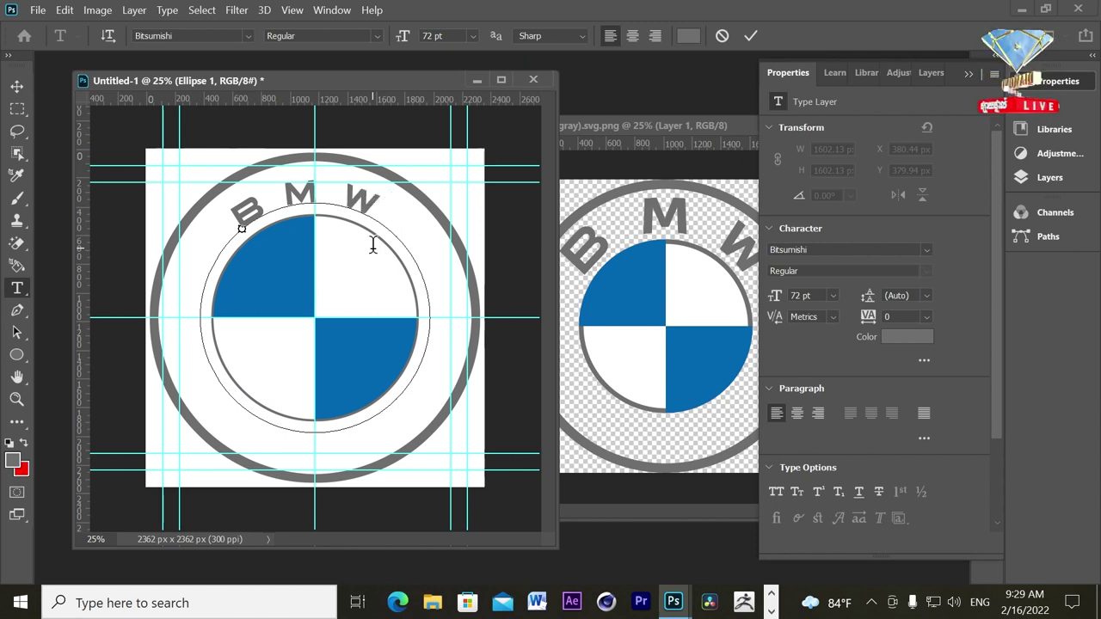
{"action": "key", "text": "ctrl+Return"}
{"action": "key", "text": "ctrl+h"}
{"action": "key", "text": "ctrl+h"}
Resize all the B M W letters to 100 pt.
{"action": "left_click", "coordinate": [353, 199]}
{"action": "key", "text": "ctrl+a"}
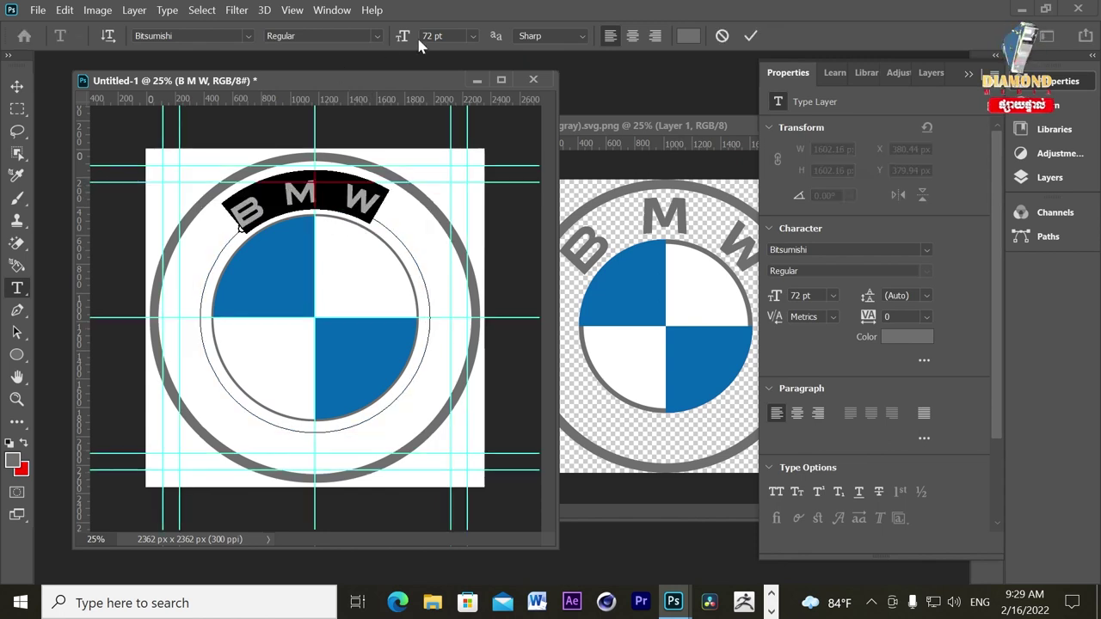
{"action": "type", "text": "100"}
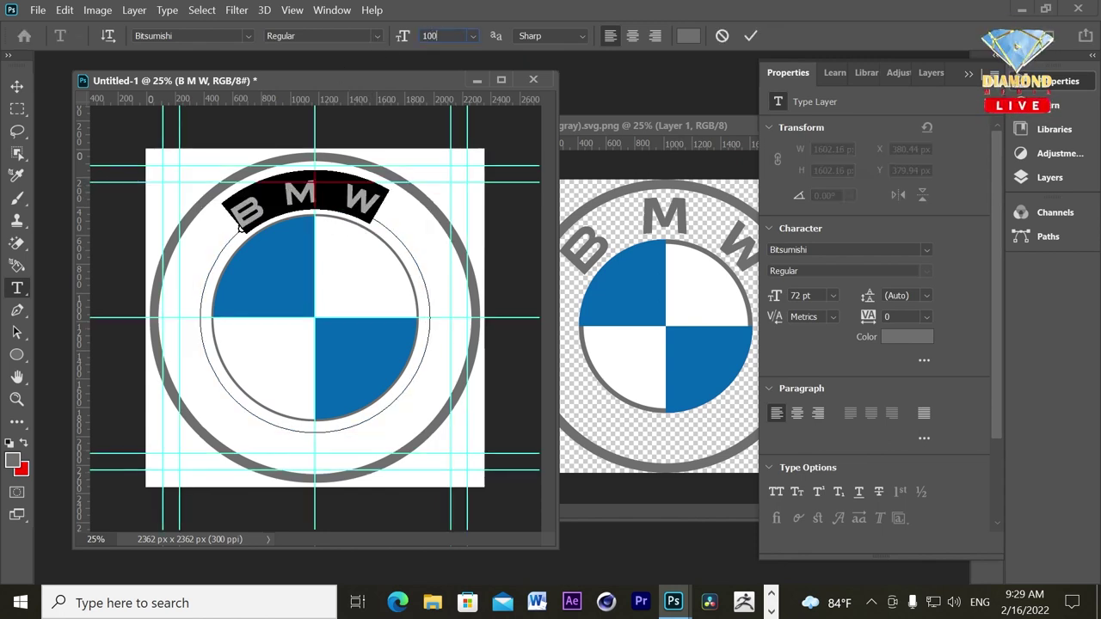
{"action": "key", "text": "Return"}
{"action": "key", "text": "ctrl+Return"}
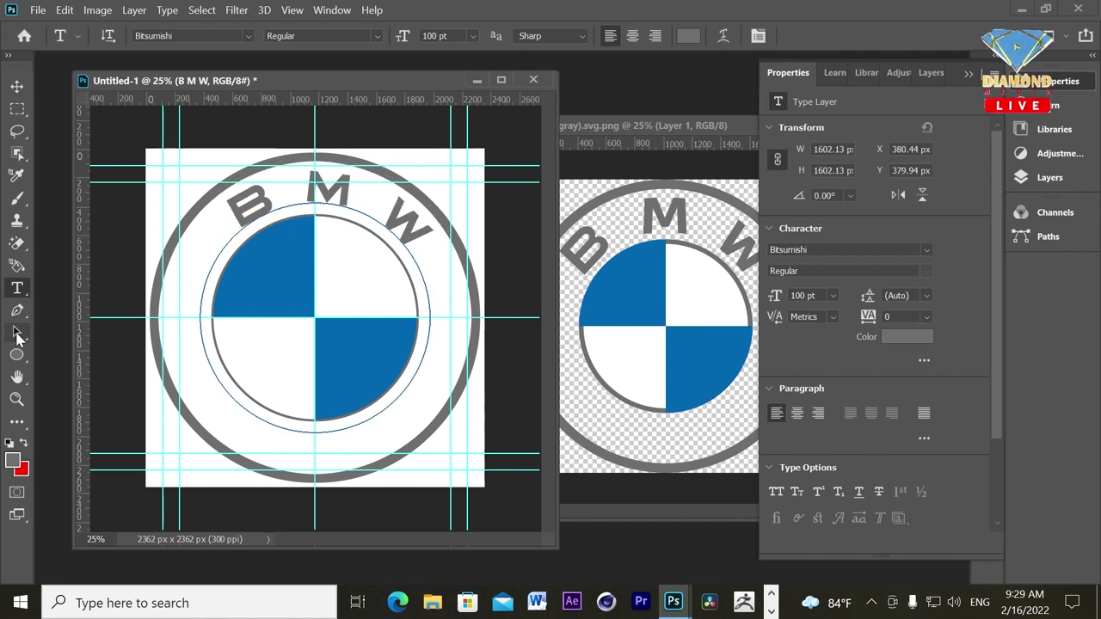
{"action": "right_click", "coordinate": [17, 332]}
Slide the B M W path text around the circle until it arches centred across the top.
{"action": "left_click", "coordinate": [60, 326]}
{"action": "mouse_move", "coordinate": [240, 206]}
{"action": "left_mouse_down"}
{"action": "mouse_move", "coordinate": [401, 216]}
{"action": "mouse_move", "coordinate": [299, 199]}
{"action": "left_mouse_up"}
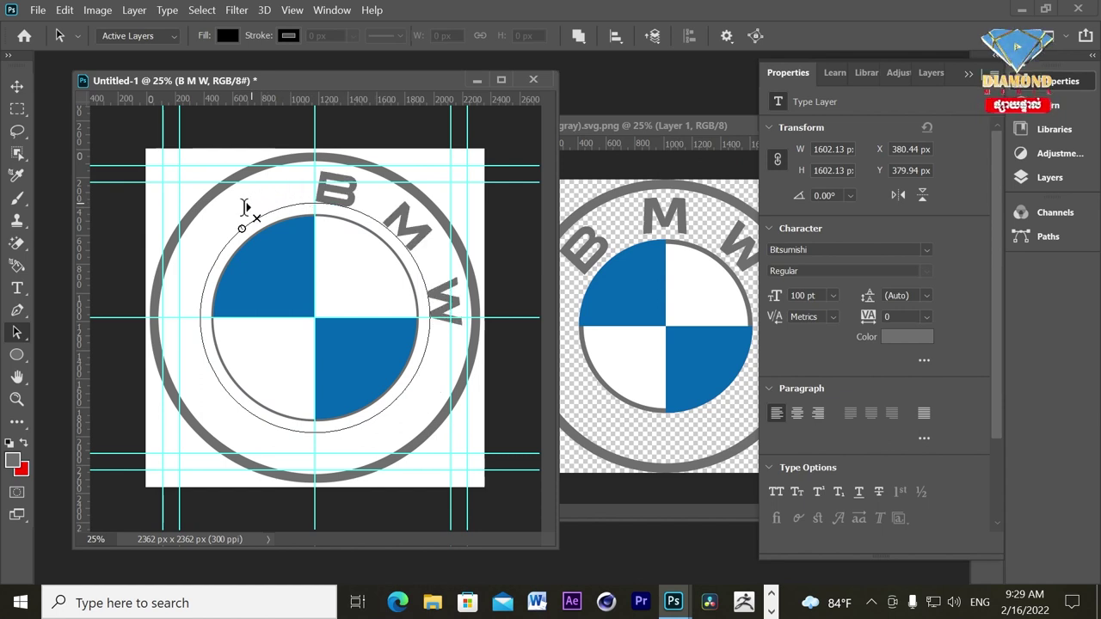
{"action": "left_click_drag", "start_coordinate": [223, 220], "coordinate": [216, 233]}
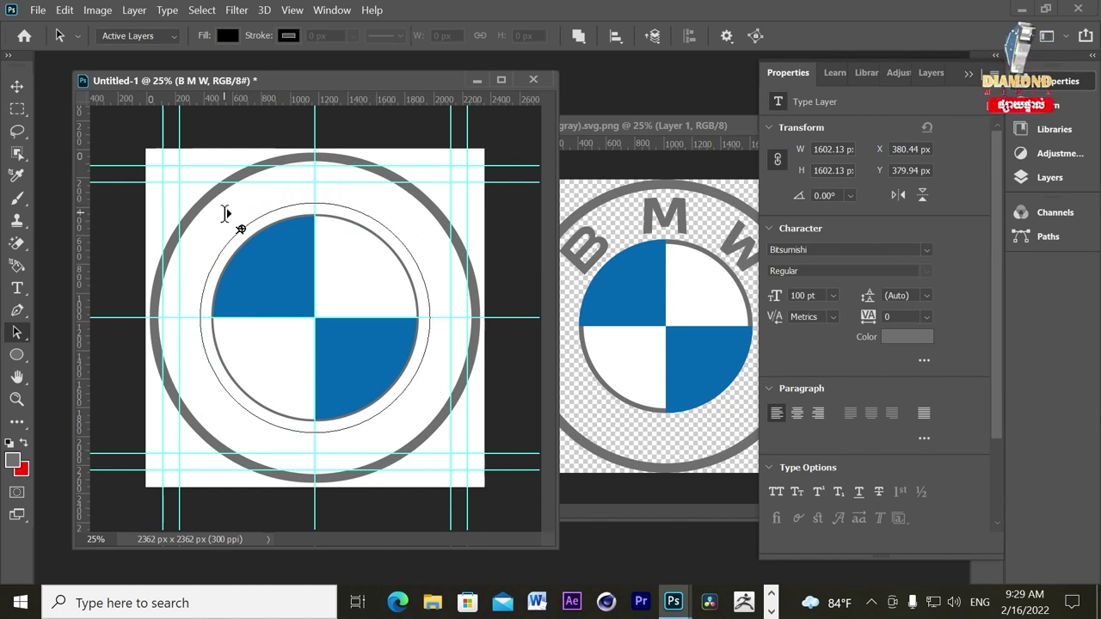
{"action": "mouse_move", "coordinate": [244, 198]}
{"action": "left_mouse_down"}
{"action": "mouse_move", "coordinate": [273, 213]}
{"action": "mouse_move", "coordinate": [240, 216]}
{"action": "mouse_move", "coordinate": [230, 237]}
{"action": "left_mouse_up"}
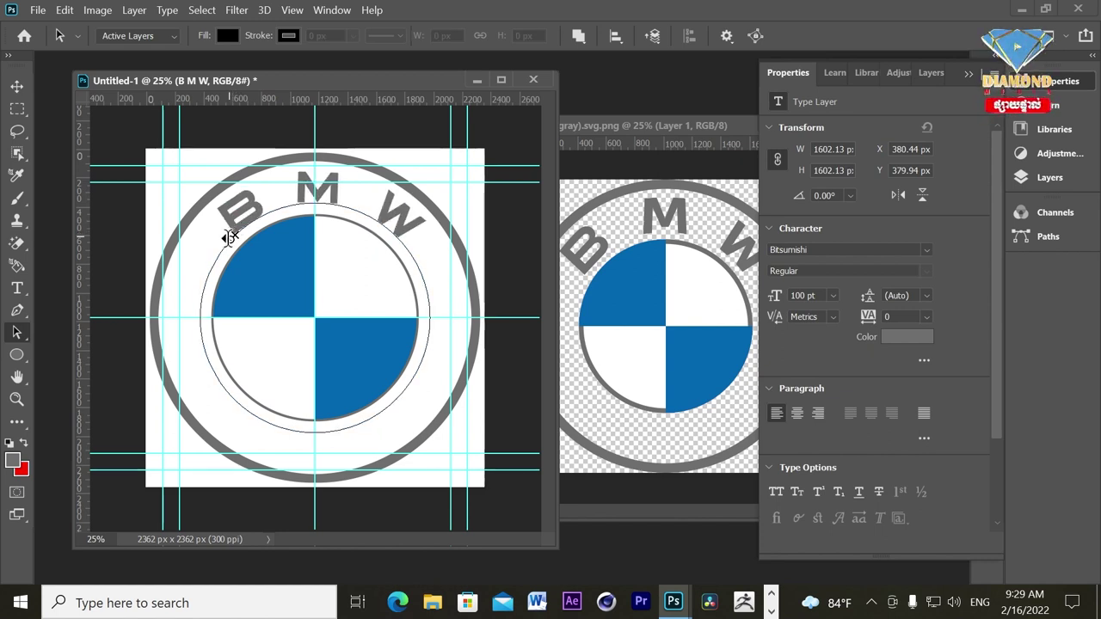
{"action": "key", "text": "ctrl+t"}
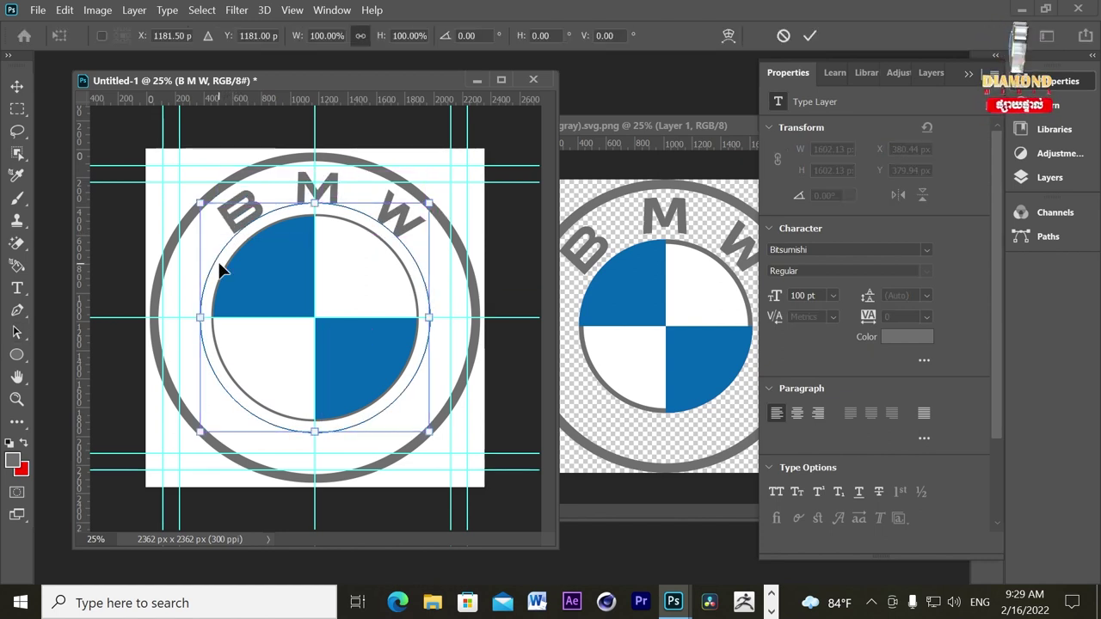
{"action": "key", "text": "Return"}
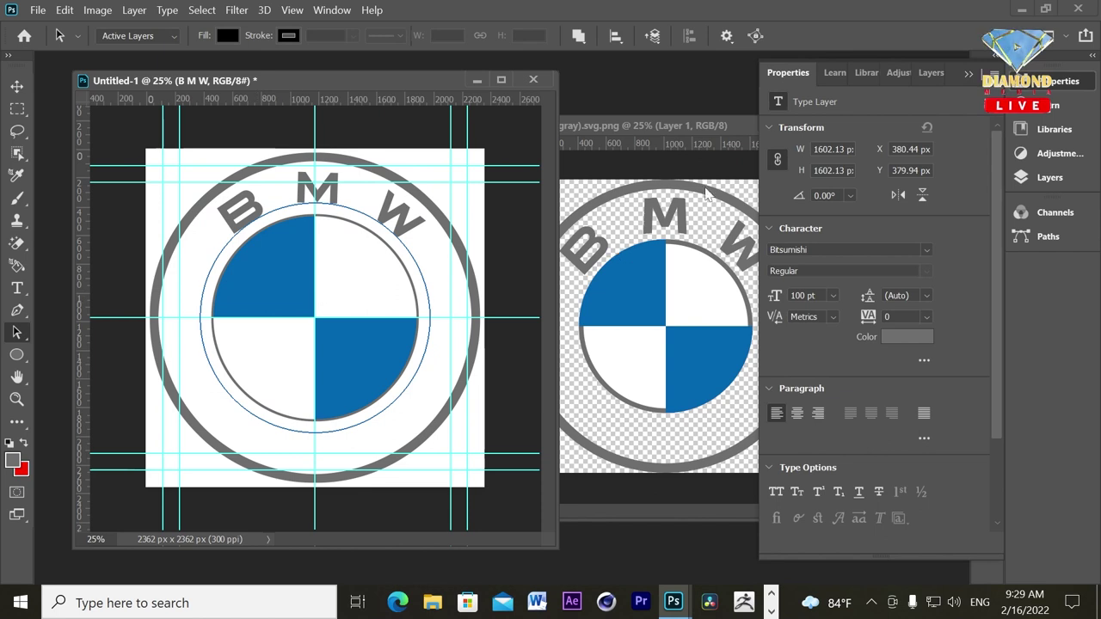
{"action": "left_click", "coordinate": [683, 120]}
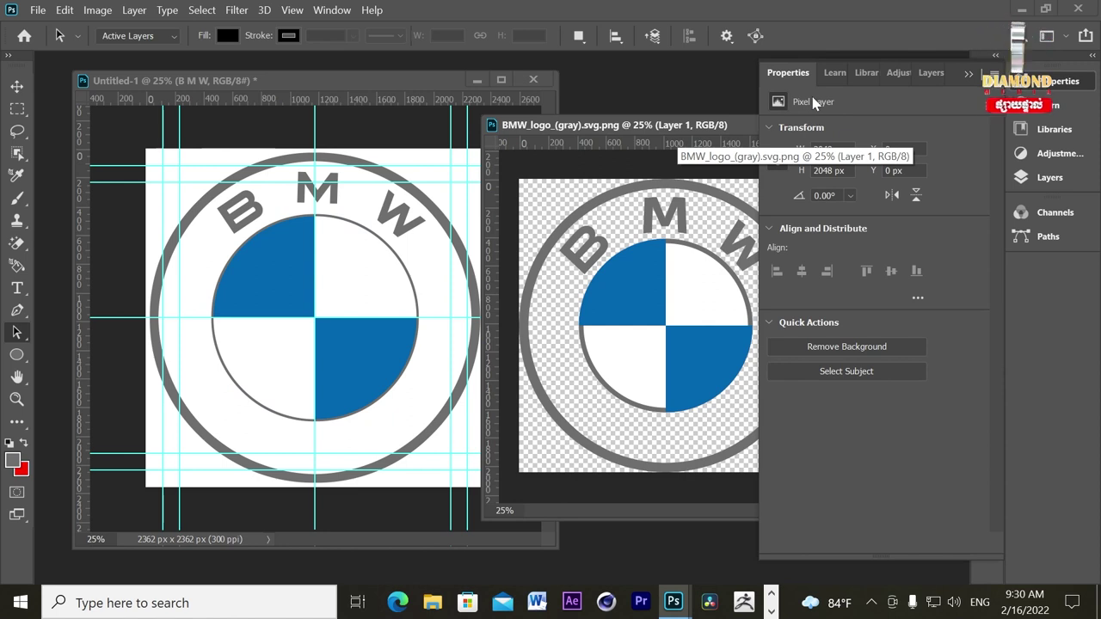
Hide and then delete the white Background layer of the logo document.
{"action": "left_click", "coordinate": [381, 79]}
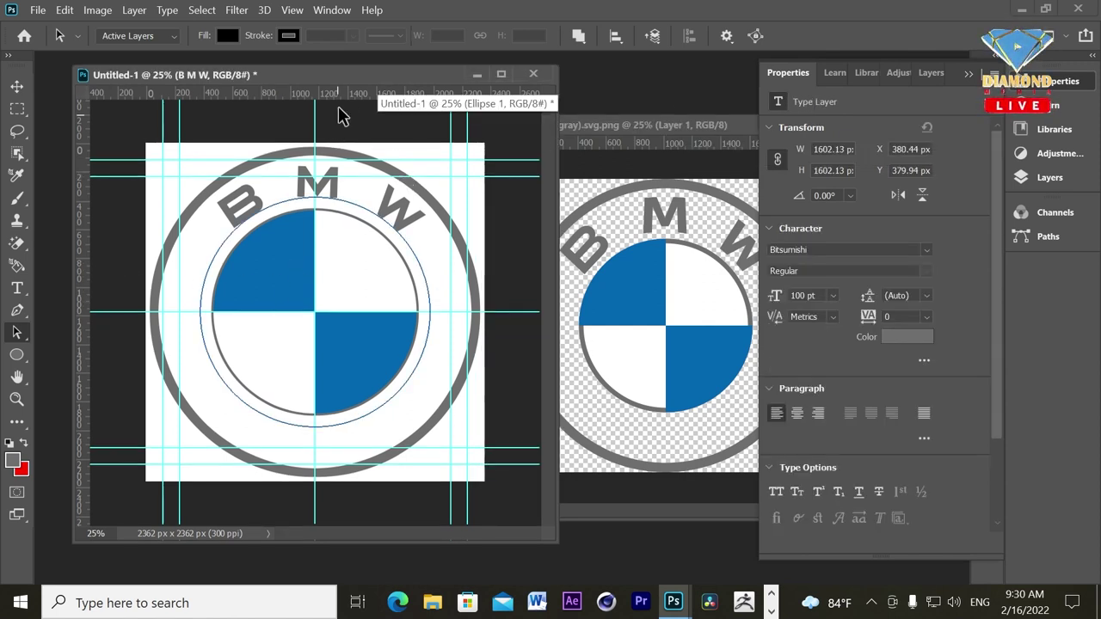
{"action": "left_click", "coordinate": [353, 79]}
{"action": "key", "text": "F7"}
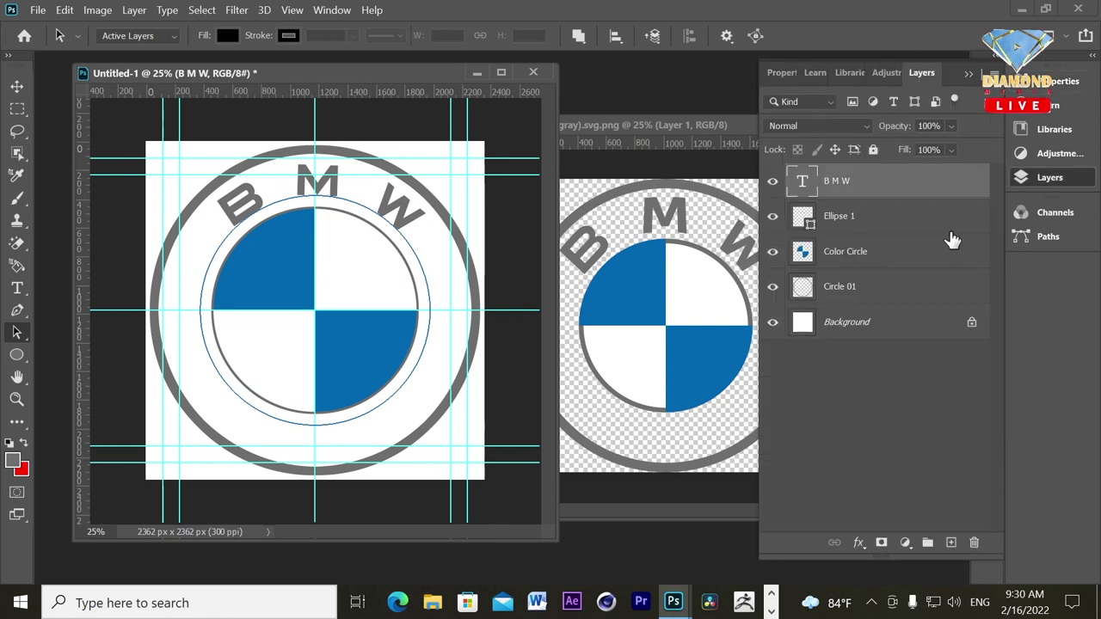
{"action": "left_click", "coordinate": [774, 323]}
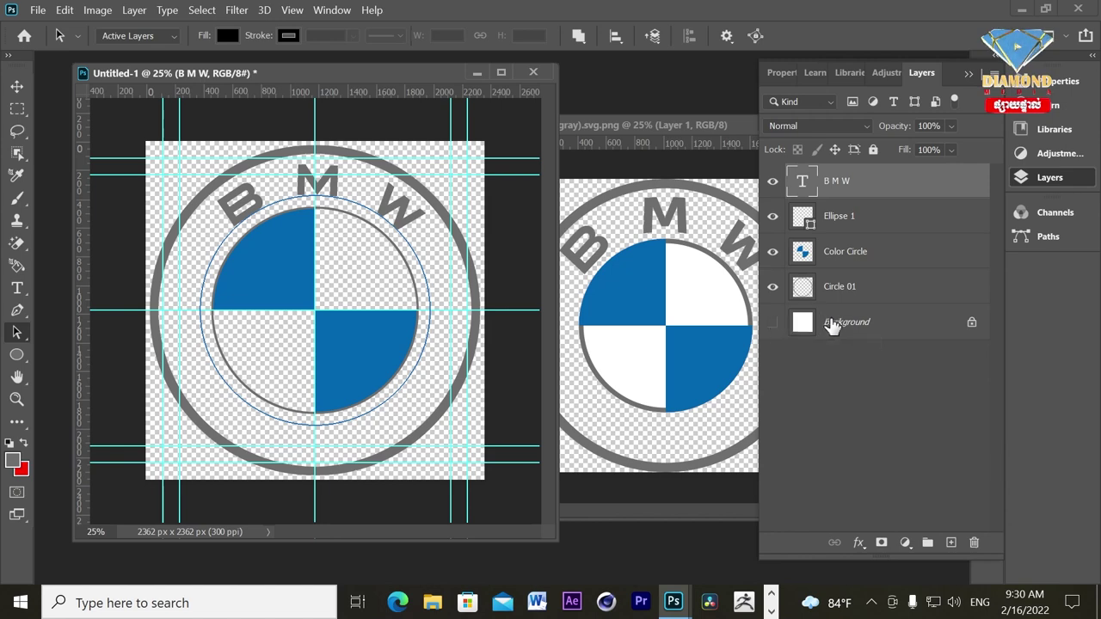
{"action": "left_click_drag", "start_coordinate": [894, 323], "coordinate": [974, 543]}
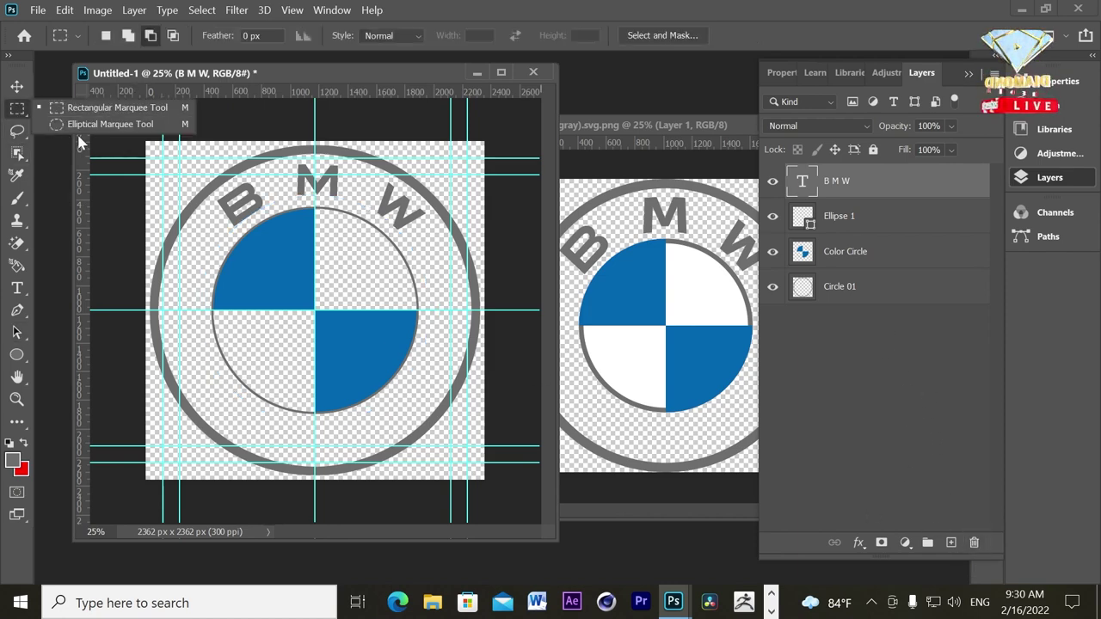
Place a fixed-size circular elliptical selection over the inner circle.
{"action": "left_click", "coordinate": [95, 124]}
{"action": "left_click_drag", "start_coordinate": [309, 246], "coordinate": [303, 260]}
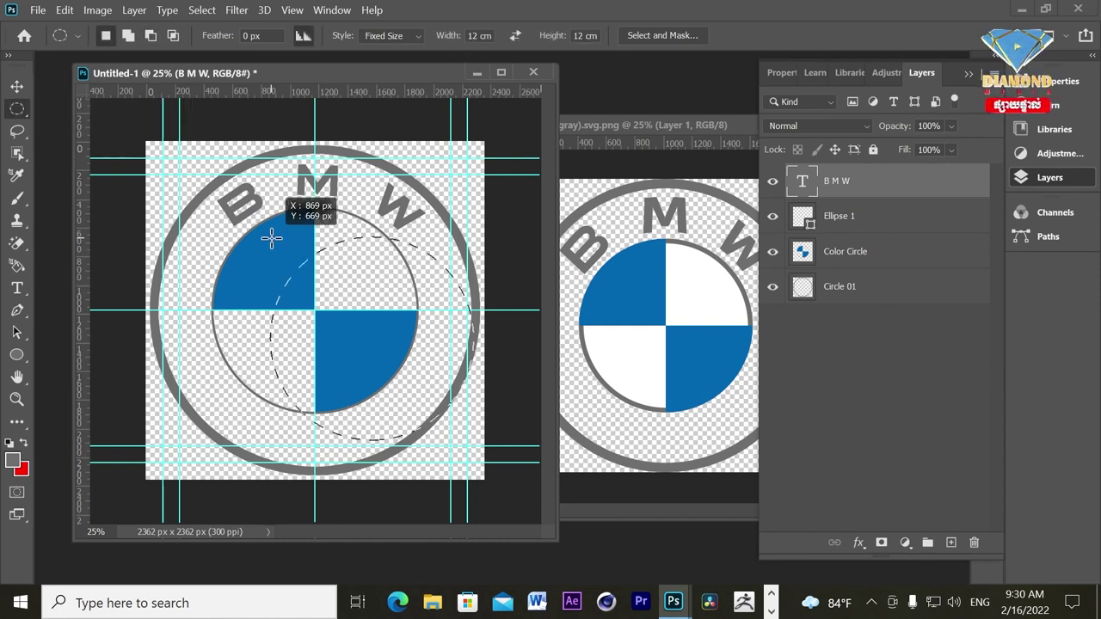
{"action": "left_click_drag", "start_coordinate": [302, 260], "coordinate": [305, 258]}
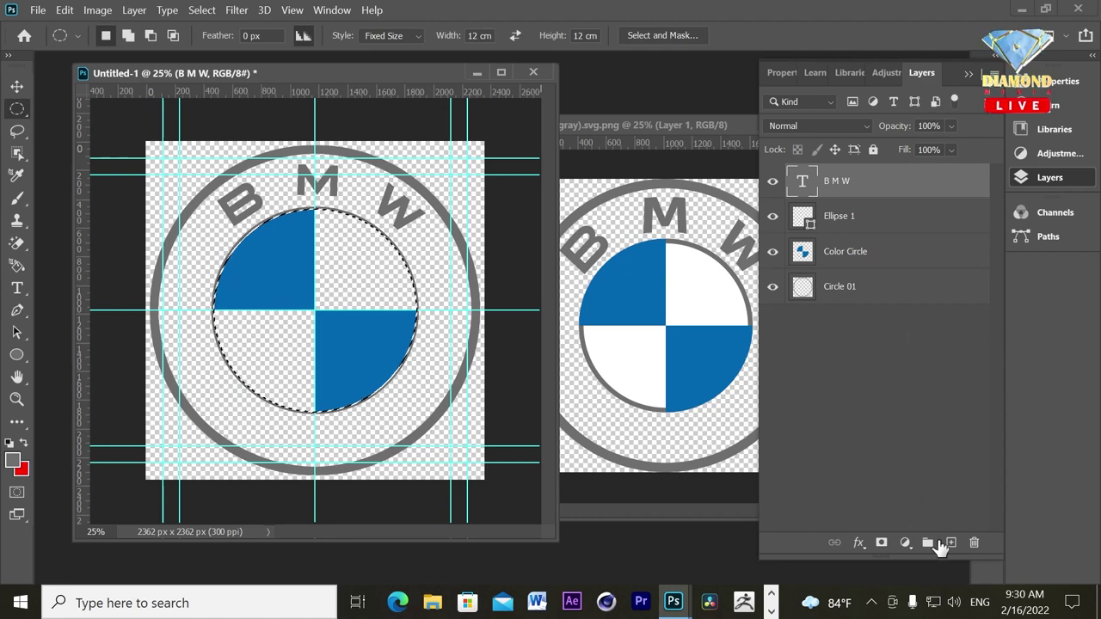
Add a new layer named White Color and open the foreground colour picker.
{"action": "left_click", "coordinate": [951, 542]}
{"action": "double_click", "coordinate": [836, 182]}
{"action": "type", "text": "White Color"}
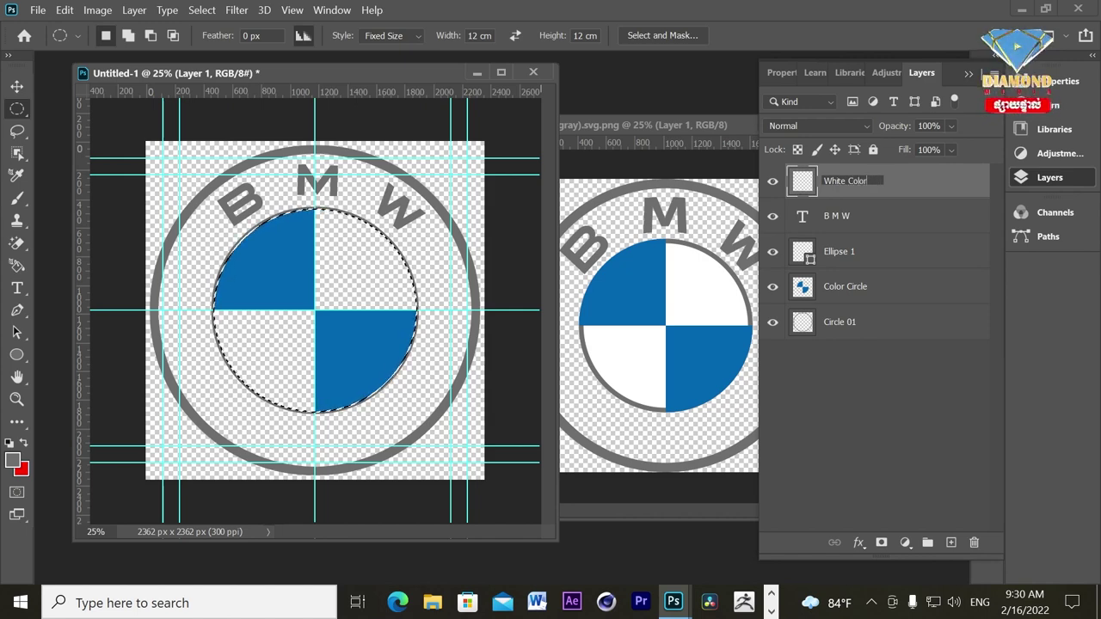
{"action": "key", "text": "Return"}
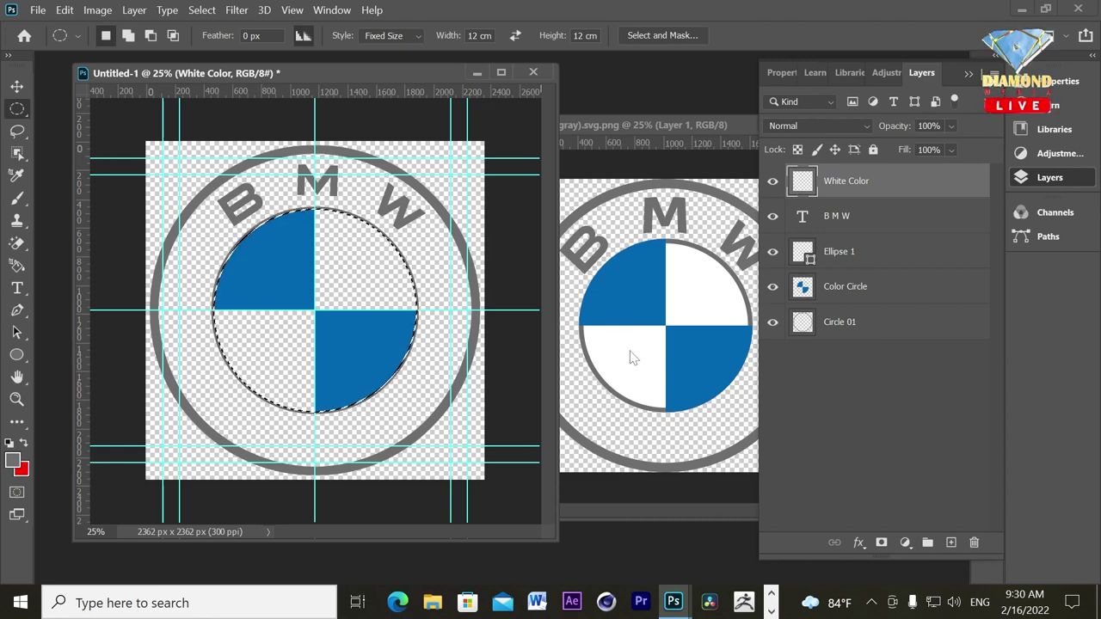
{"action": "left_click", "coordinate": [16, 421]}
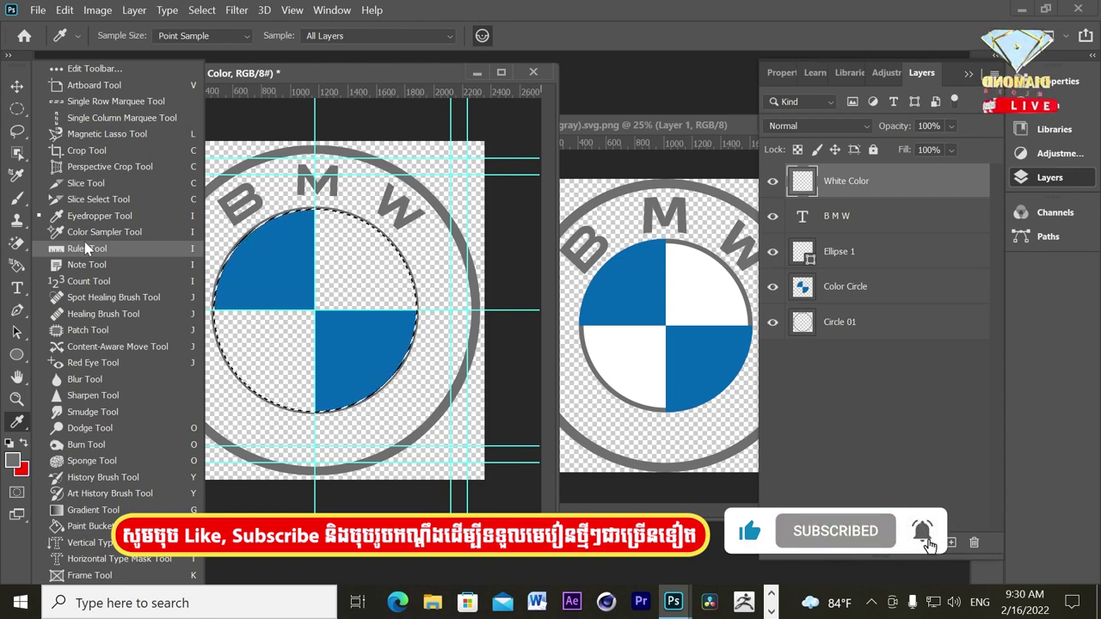
{"action": "left_click", "coordinate": [12, 460]}
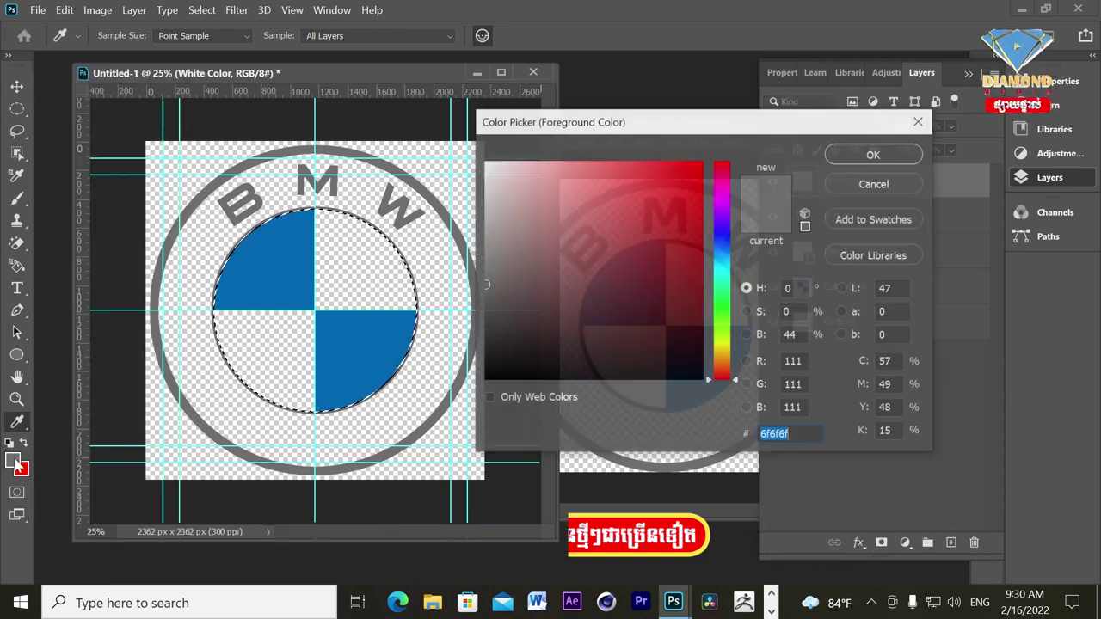
Set the foreground colour to white (ffffff).
{"action": "type", "text": "ffffff"}
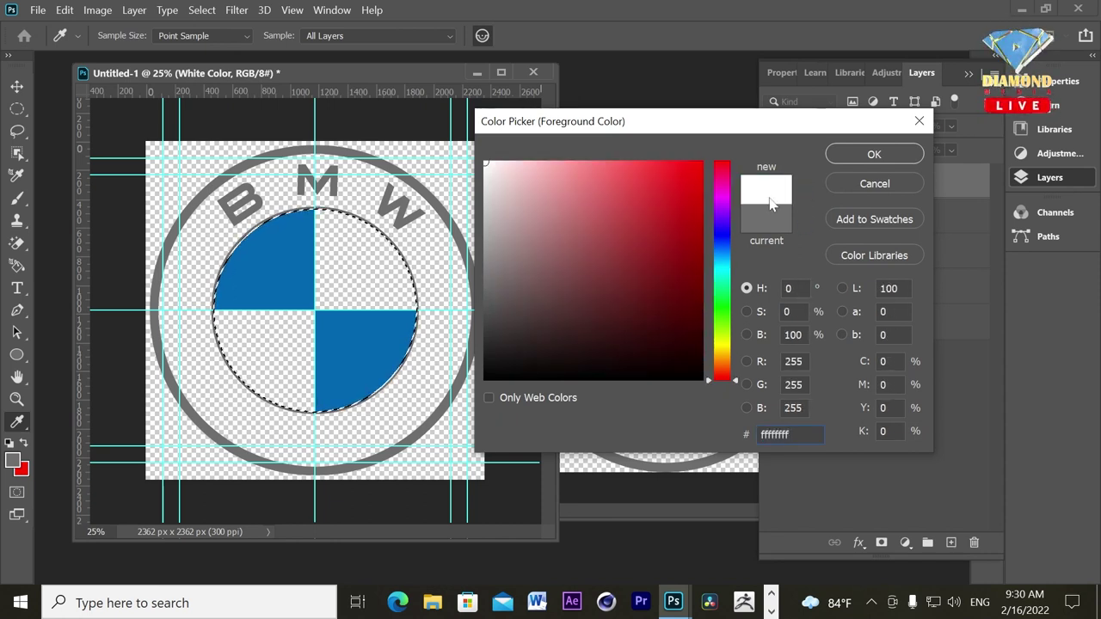
{"action": "left_click", "coordinate": [894, 184]}
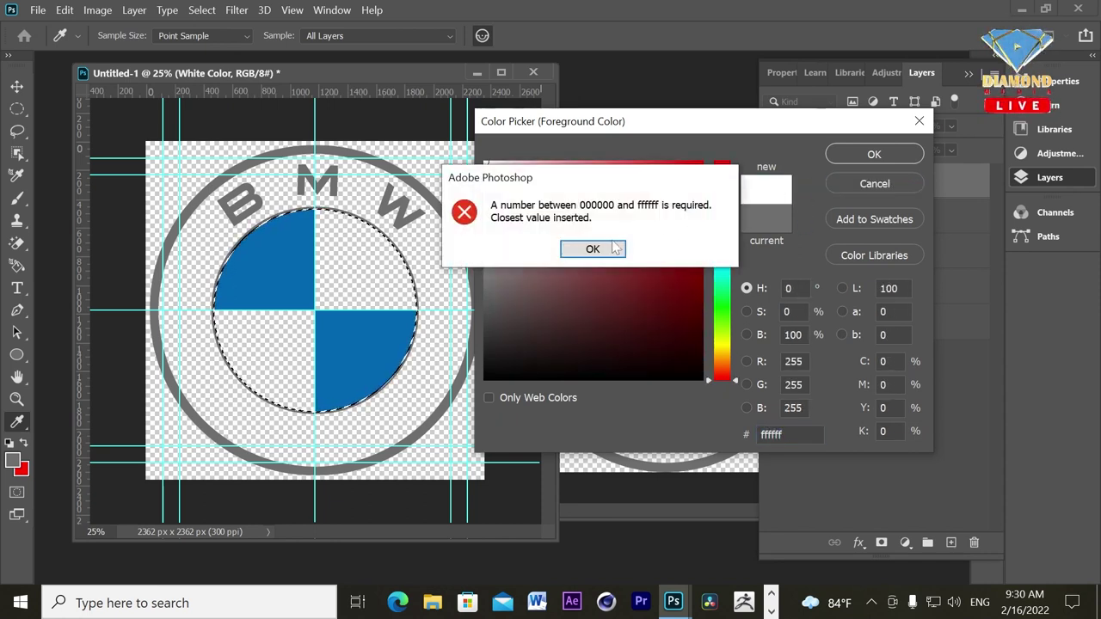
{"action": "left_click", "coordinate": [592, 248]}
{"action": "left_click", "coordinate": [874, 154]}
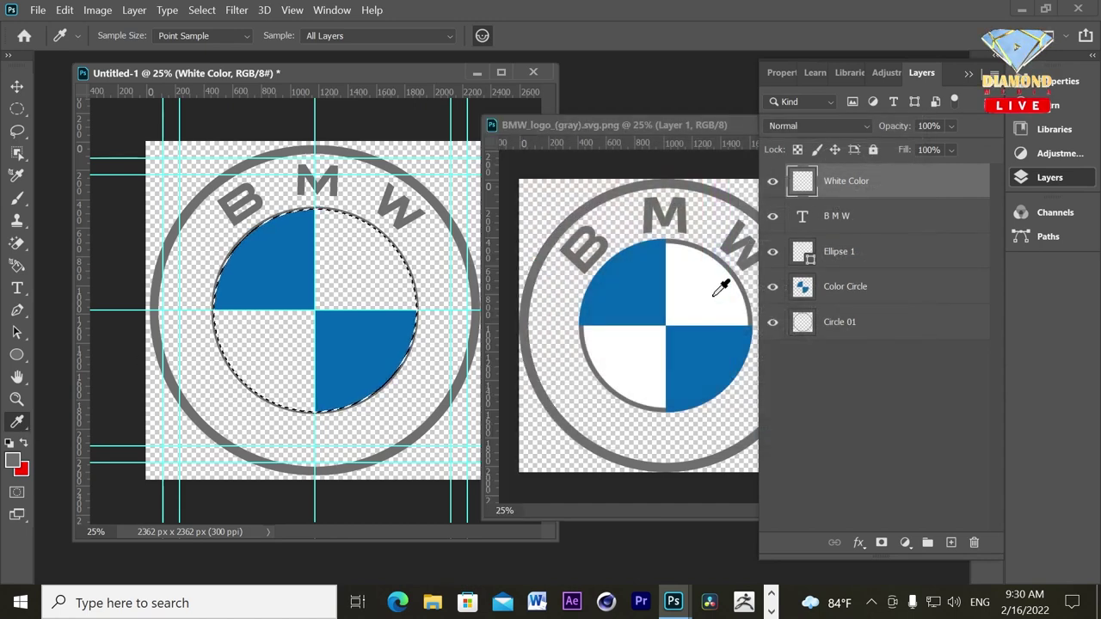
{"action": "left_click", "coordinate": [714, 295]}
{"action": "left_click", "coordinate": [21, 463]}
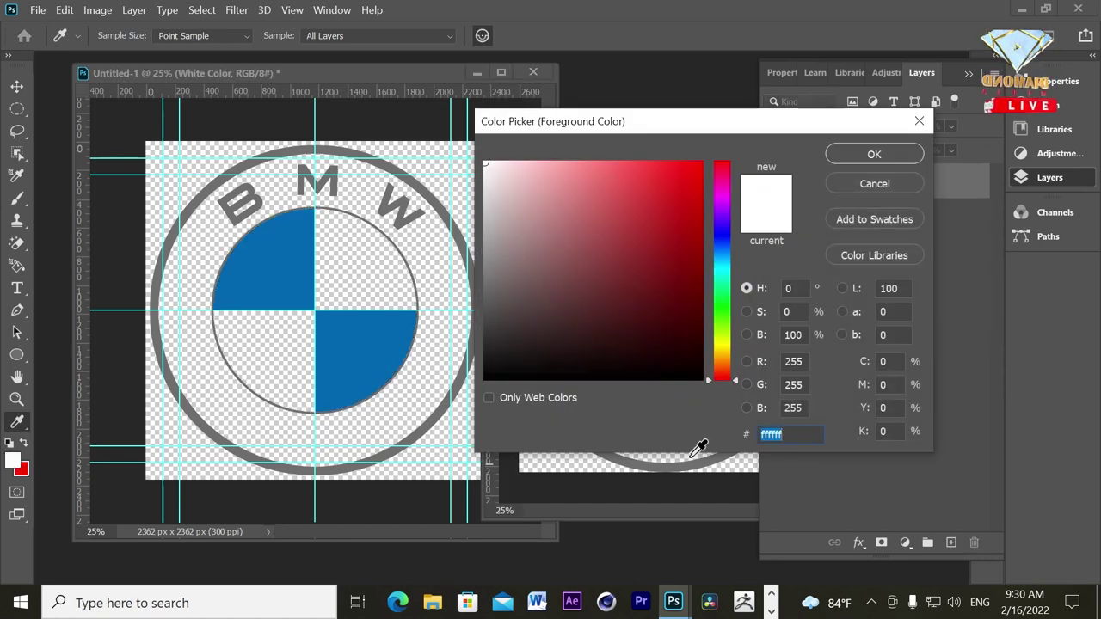
{"action": "left_click", "coordinate": [874, 154]}
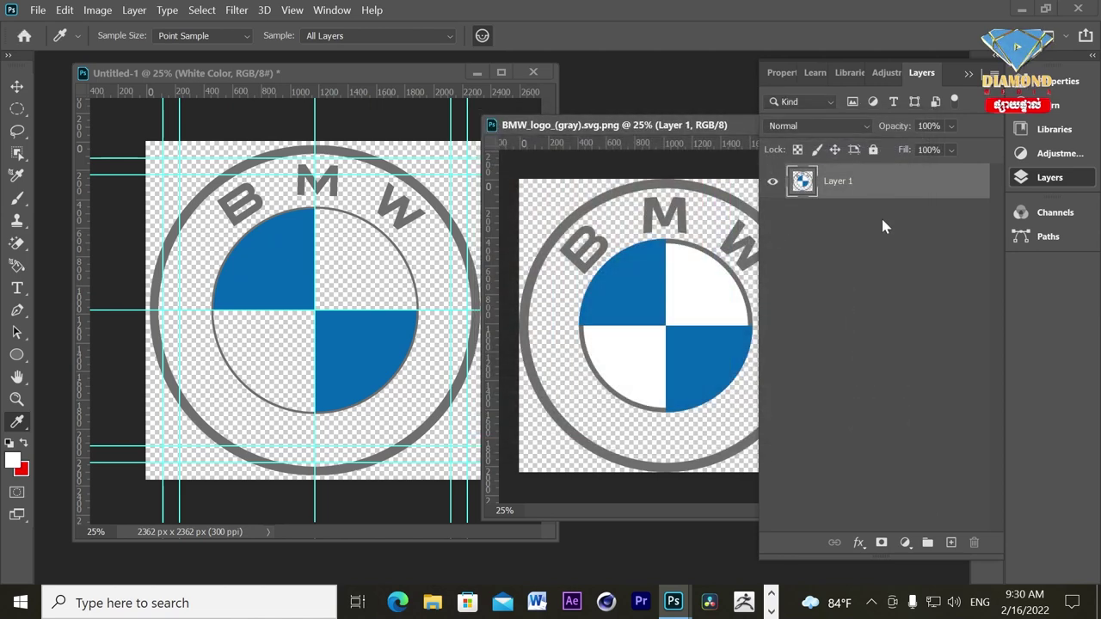
Fill the inner circle selection with white and move White Color to the bottom of the stack.
{"action": "left_click", "coordinate": [420, 73]}
{"action": "left_click", "coordinate": [63, 11]}
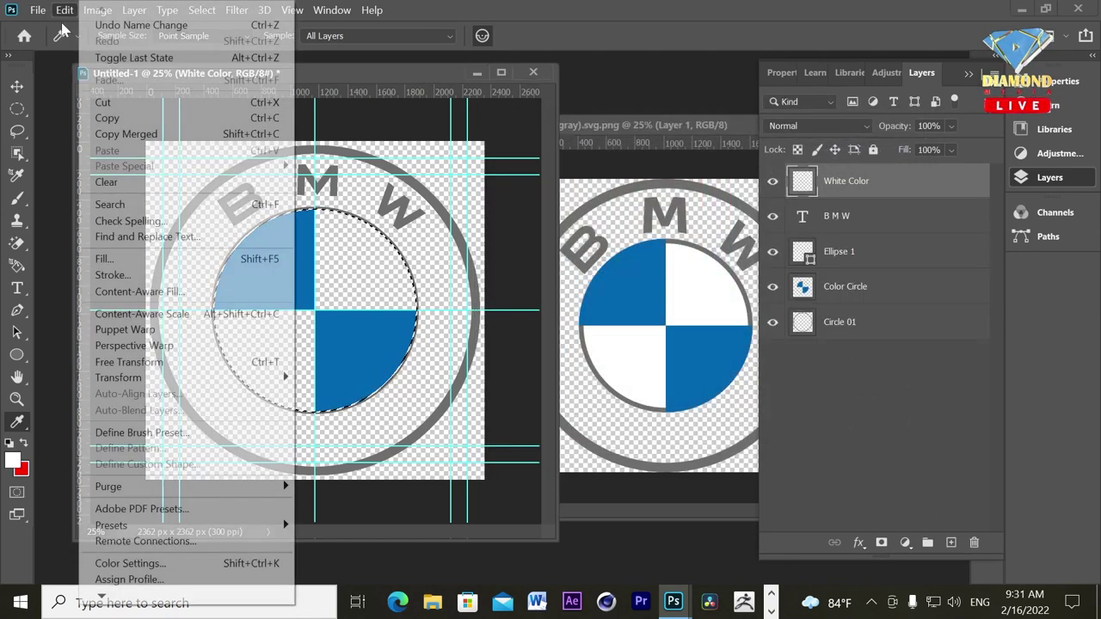
{"action": "left_click", "coordinate": [104, 258]}
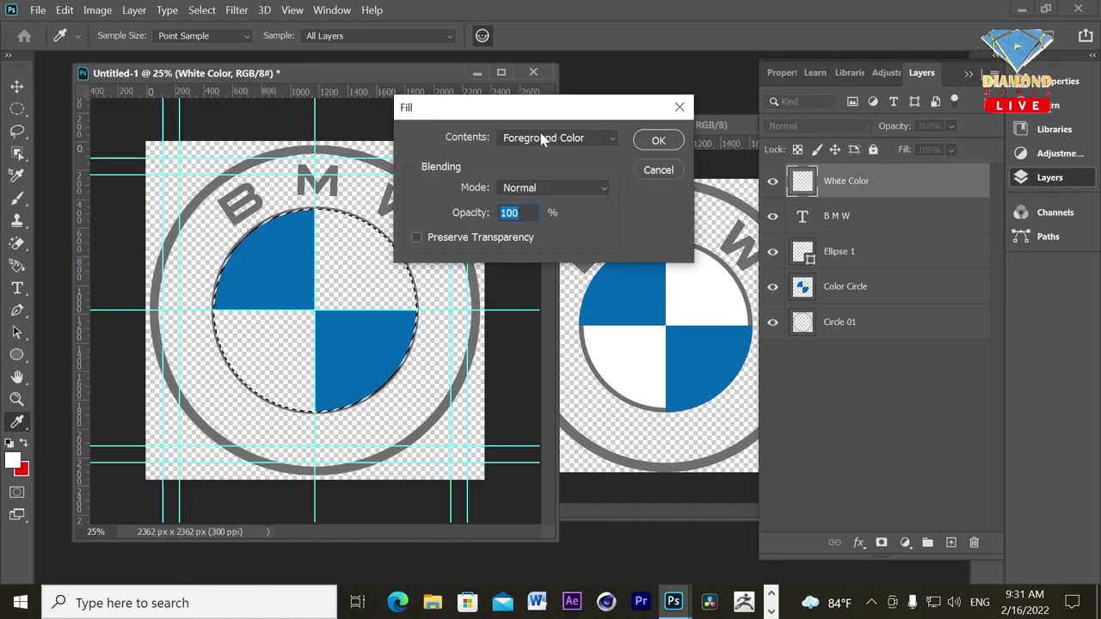
{"action": "left_click", "coordinate": [658, 140]}
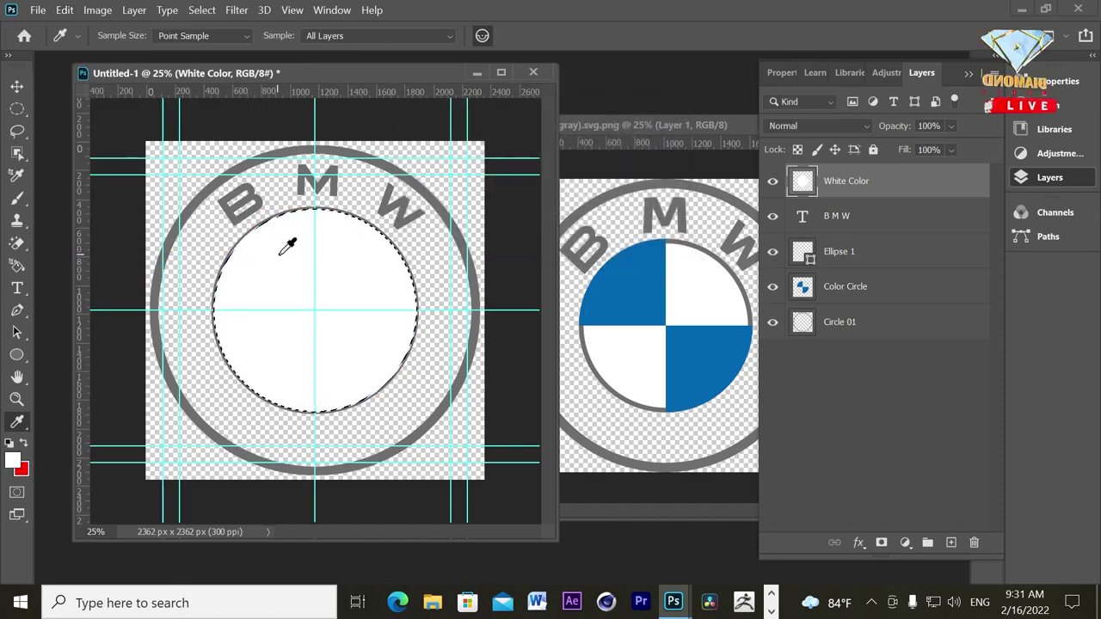
{"action": "key", "text": "ctrl+d"}
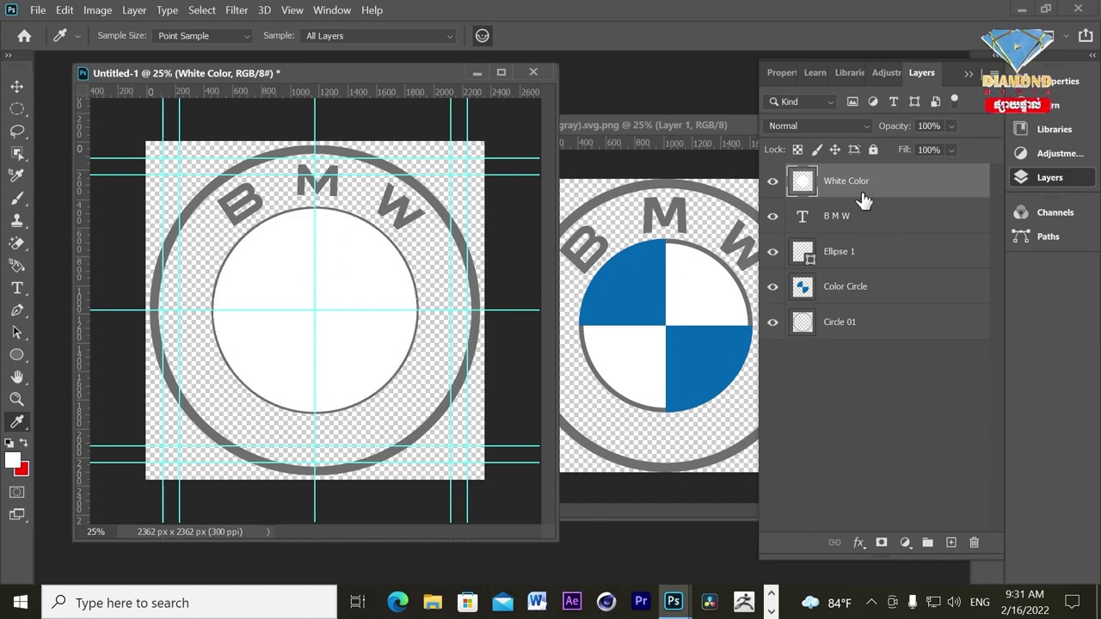
{"action": "left_click_drag", "start_coordinate": [855, 194], "coordinate": [864, 326]}
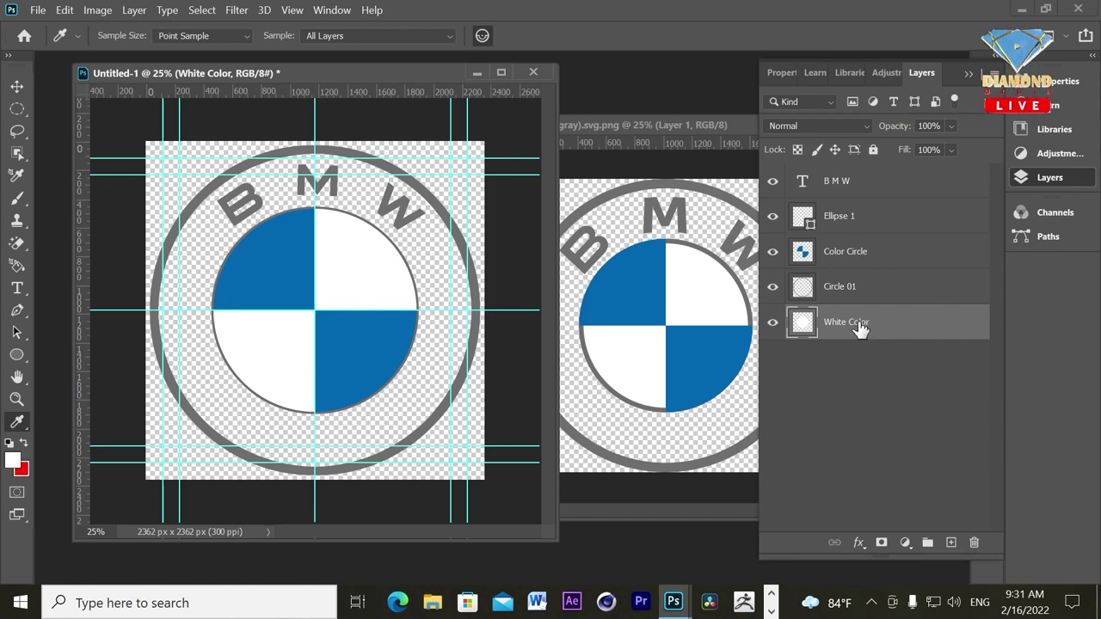
Start saving the document to this computer.
{"action": "left_click", "coordinate": [38, 10]}
{"action": "left_click", "coordinate": [60, 195]}
{"action": "left_click", "coordinate": [636, 437]}
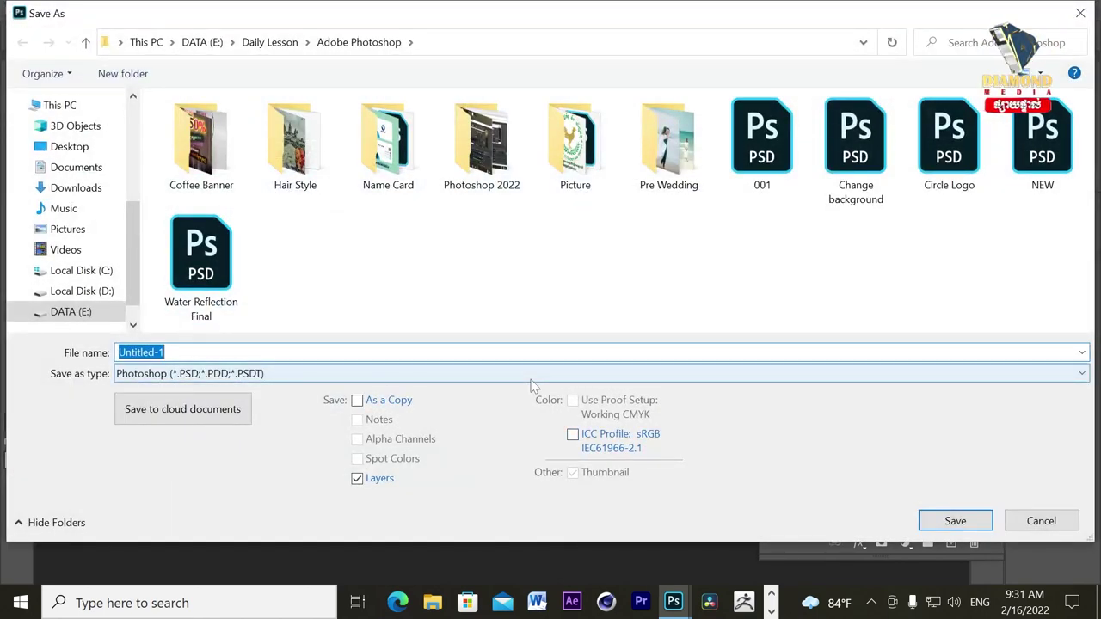
Save the document as BMW Logo.psd with the compatibility options confirmed.
{"action": "type", "text": "BMW"}
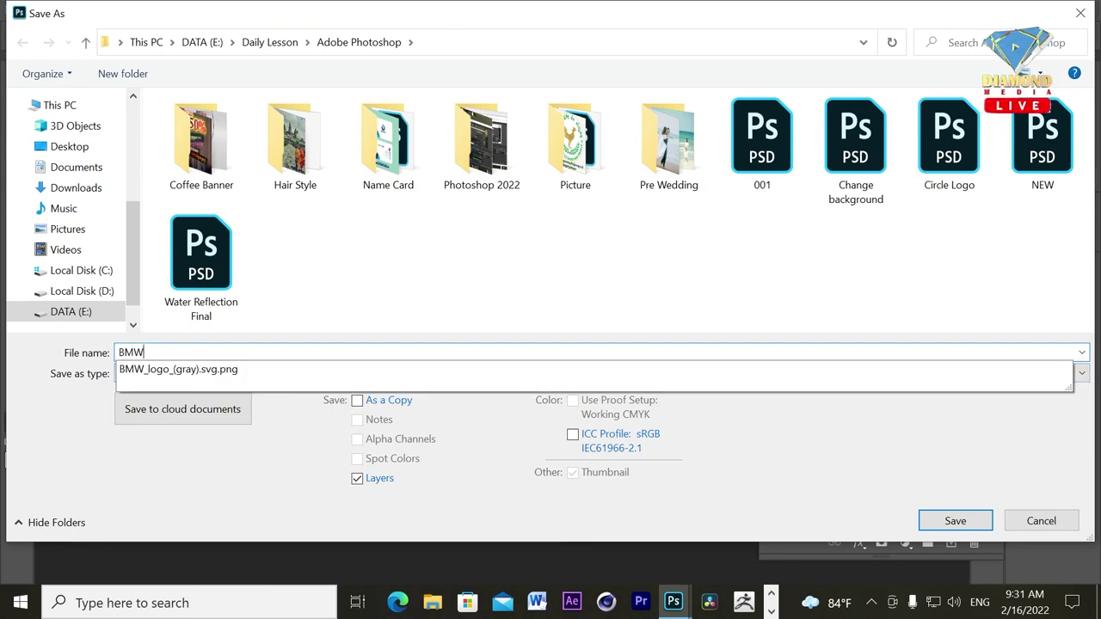
{"action": "type", "text": " Logo"}
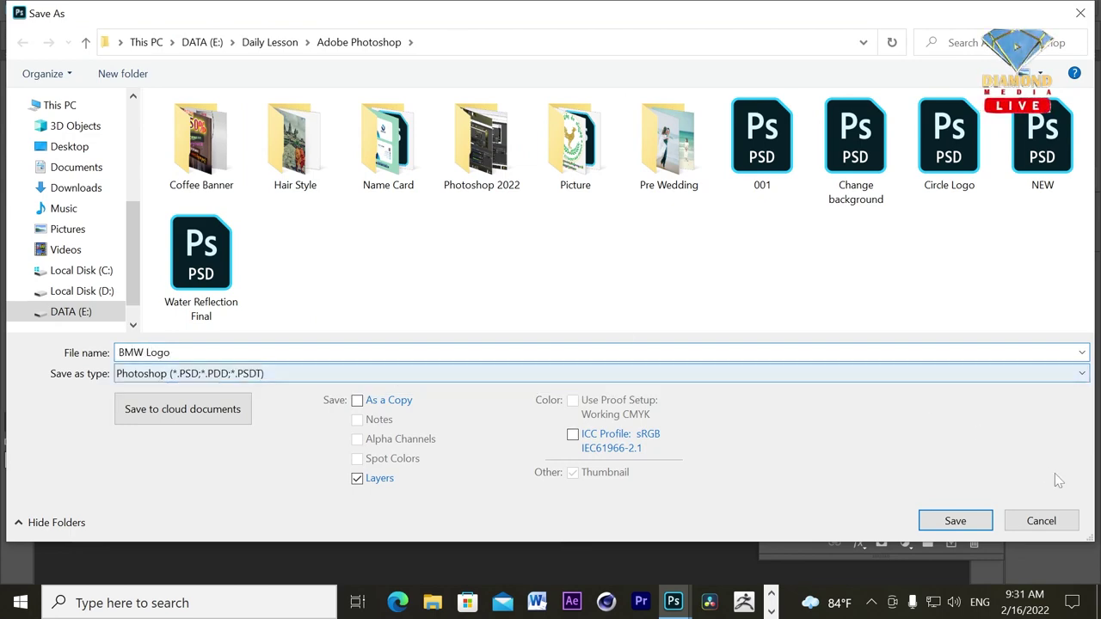
{"action": "left_click", "coordinate": [954, 520]}
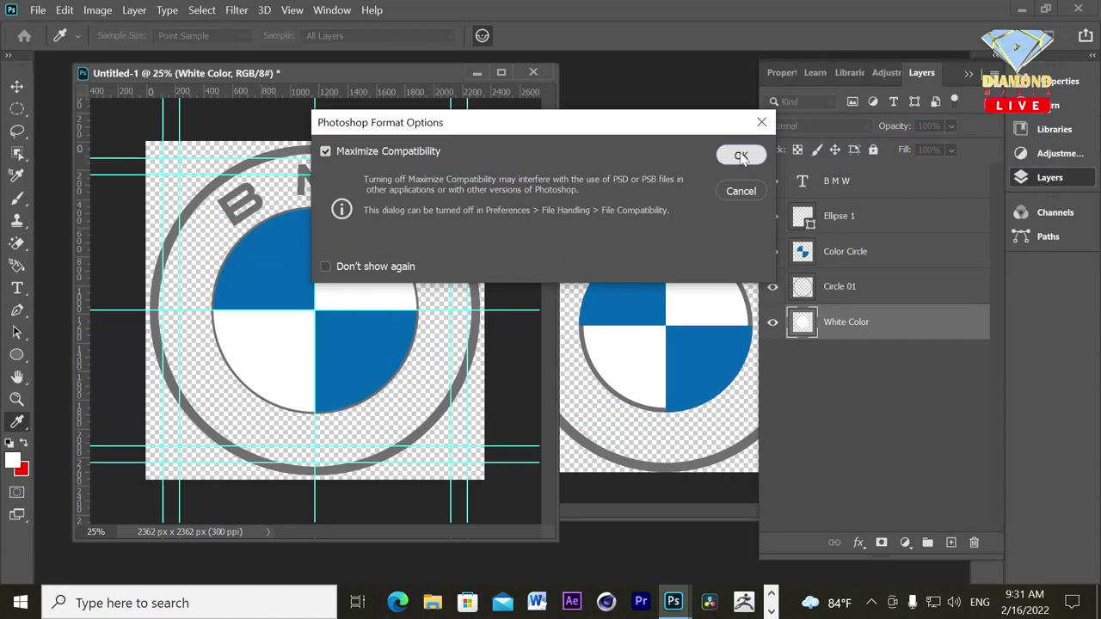
{"action": "left_click", "coordinate": [740, 156]}
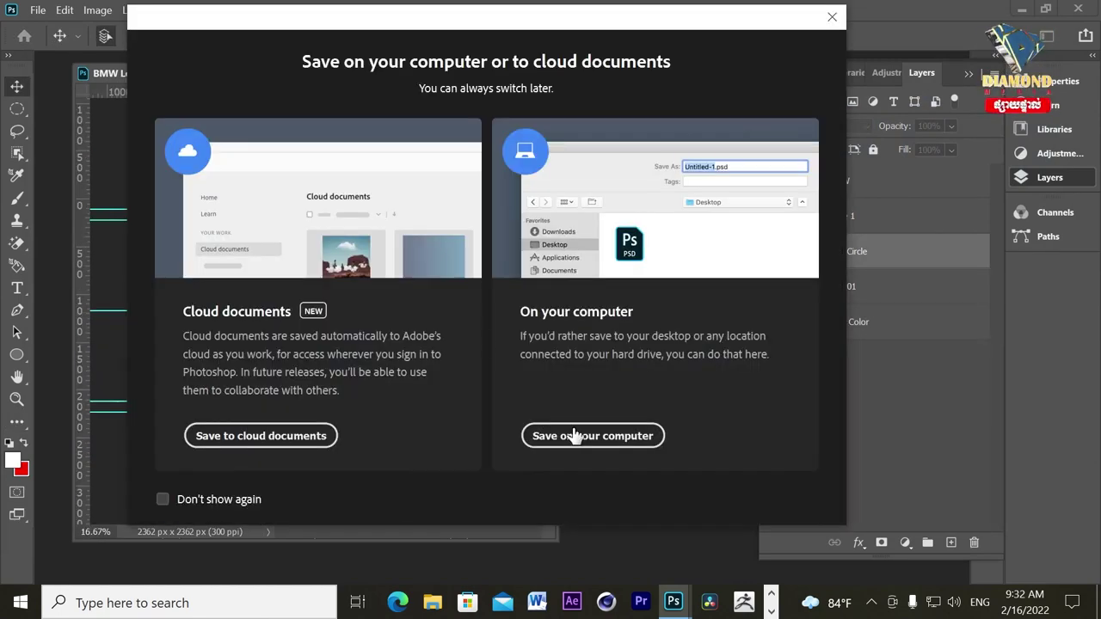
Save a PNG copy named BMW Logo.
{"action": "left_click", "coordinate": [574, 436]}
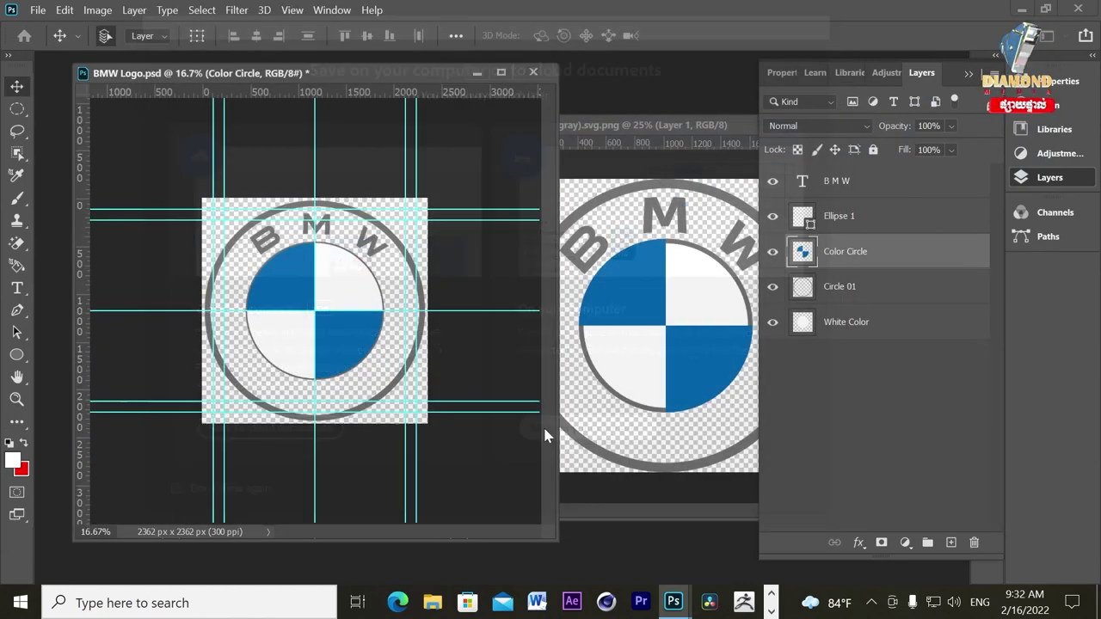
{"action": "left_click", "coordinate": [458, 374]}
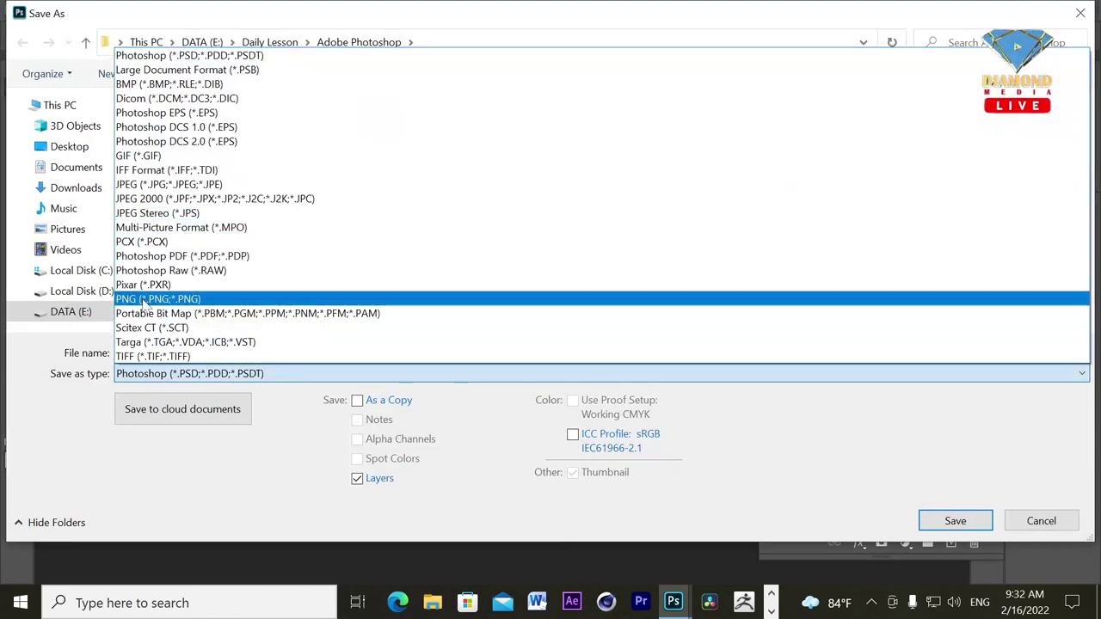
{"action": "left_click", "coordinate": [144, 300]}
{"action": "left_click", "coordinate": [950, 521]}
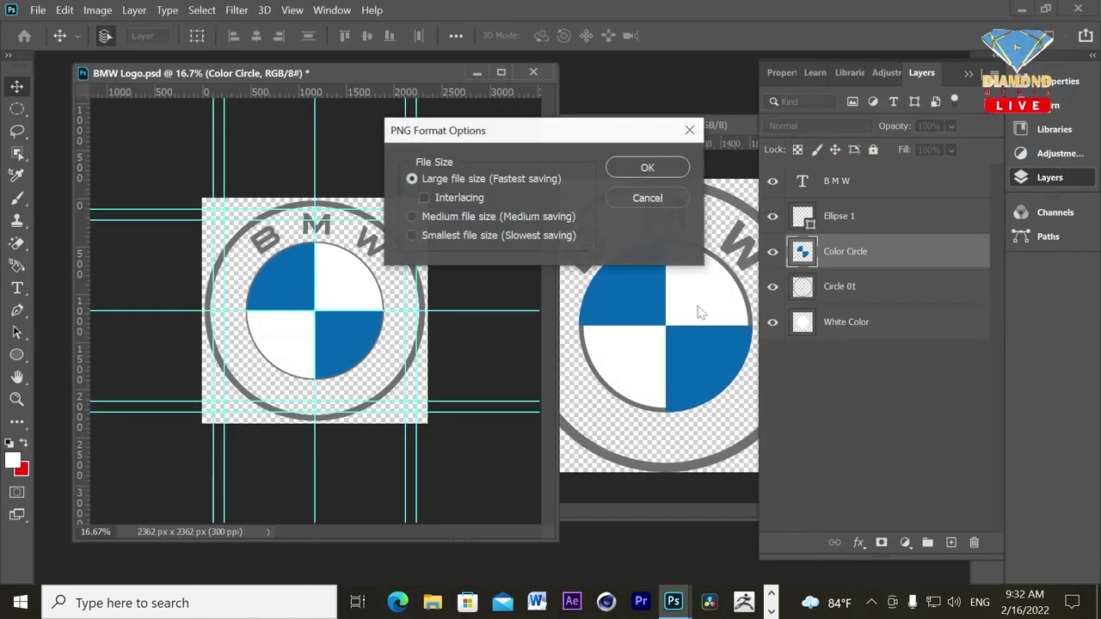
{"action": "left_click", "coordinate": [625, 172]}
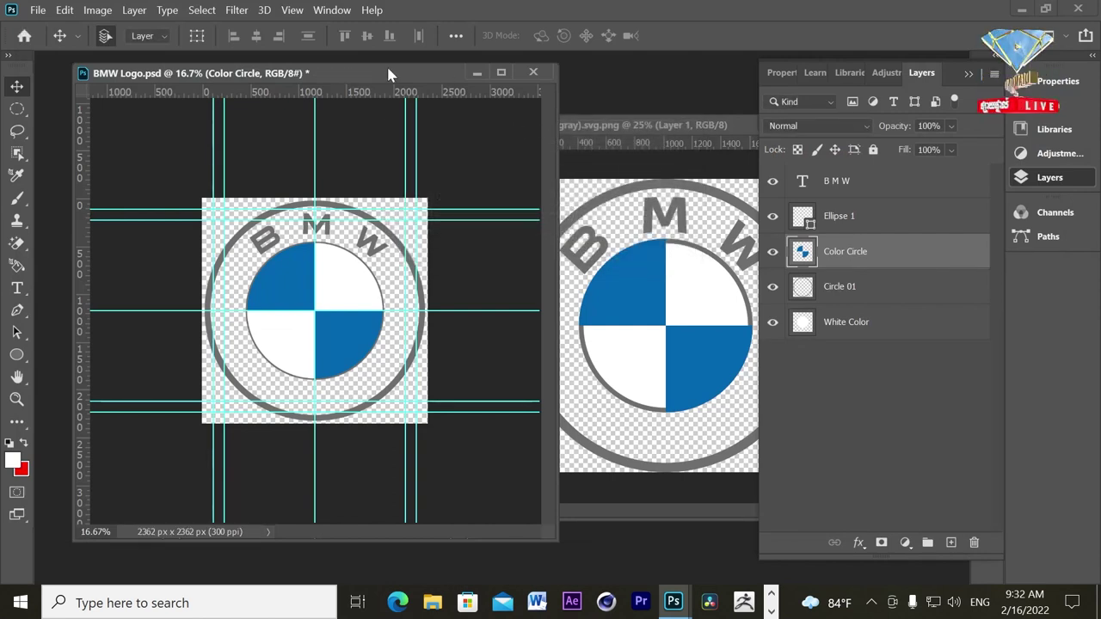
Save the latest changes to the BMW Logo PSD.
{"action": "left_click_drag", "start_coordinate": [389, 74], "coordinate": [354, 82]}
{"action": "key", "text": "ctrl+s"}
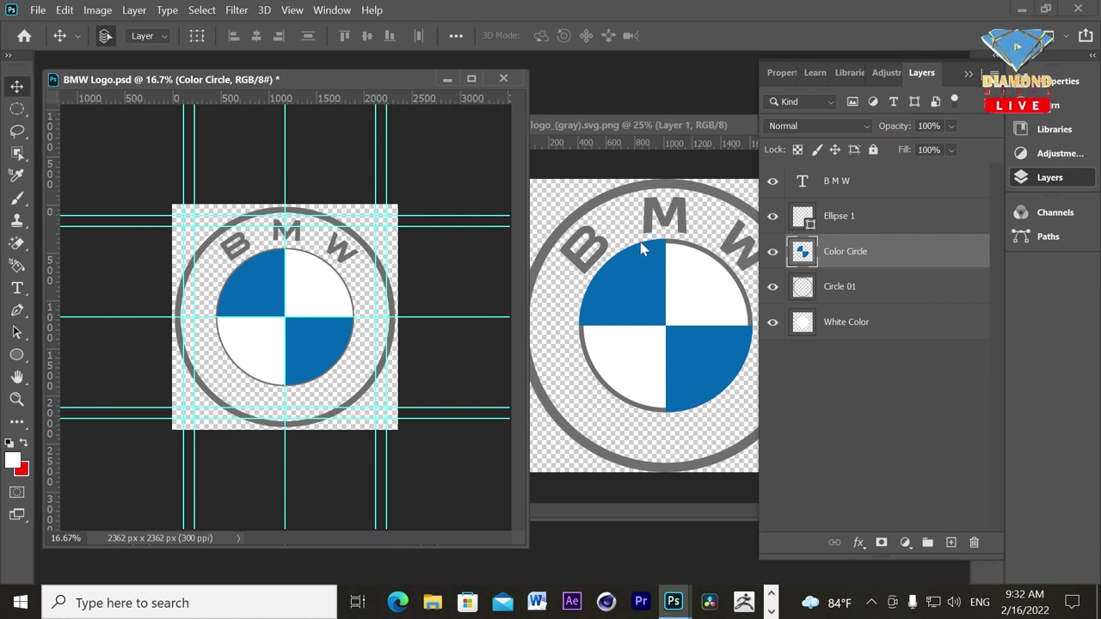
{"action": "left_click", "coordinate": [771, 610]}
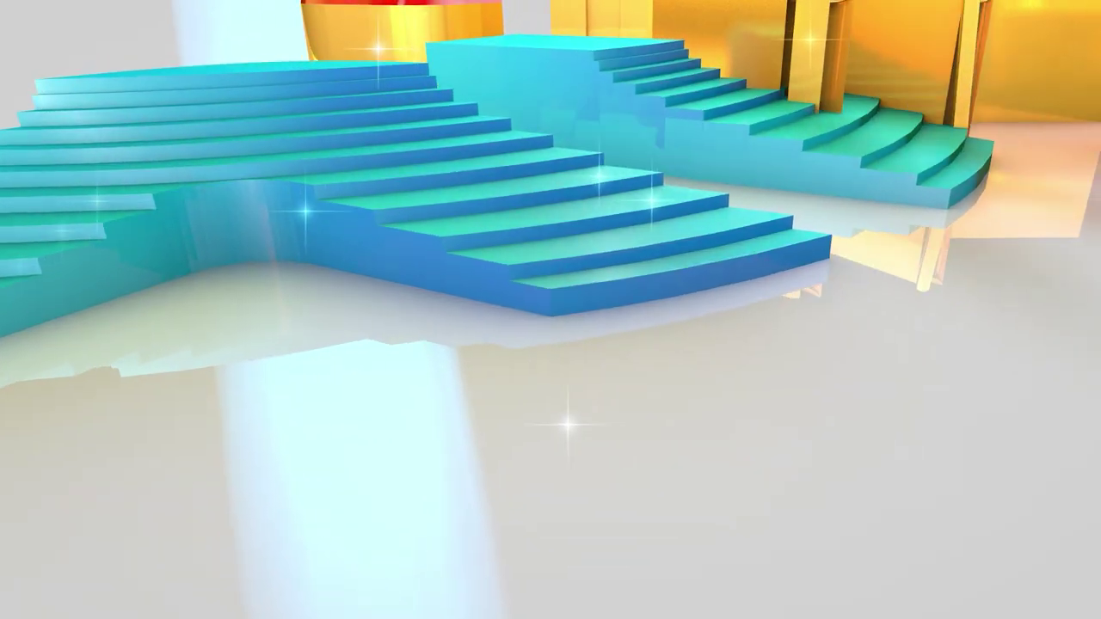